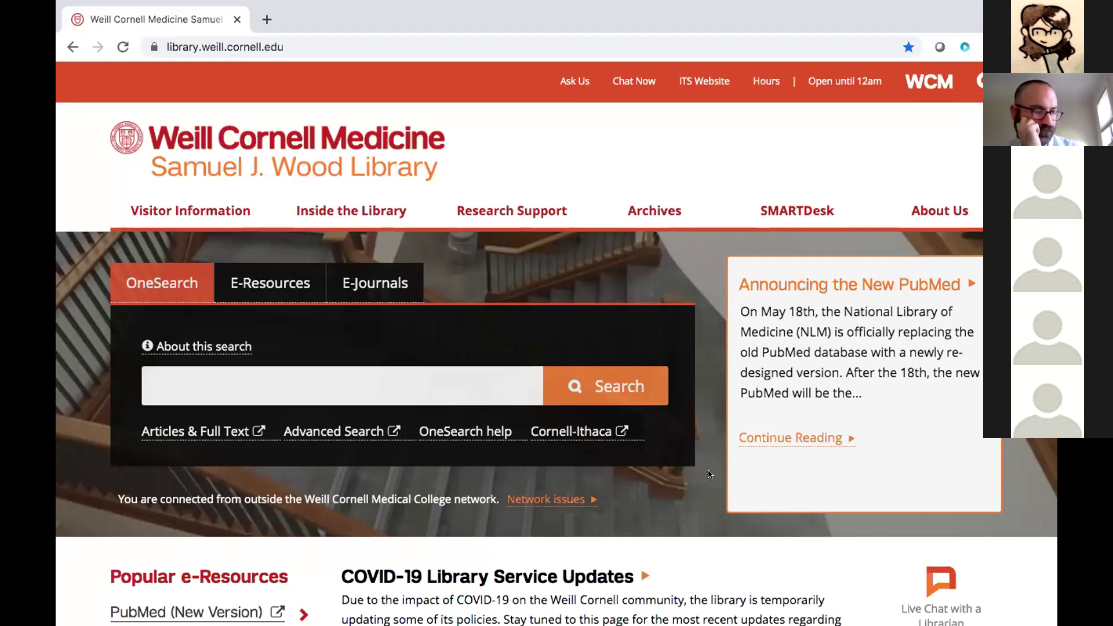
# Step: Open PubMed (New Version) from the library homepage's popular e-resources
pyautogui.scroll(-5, 708, 474)
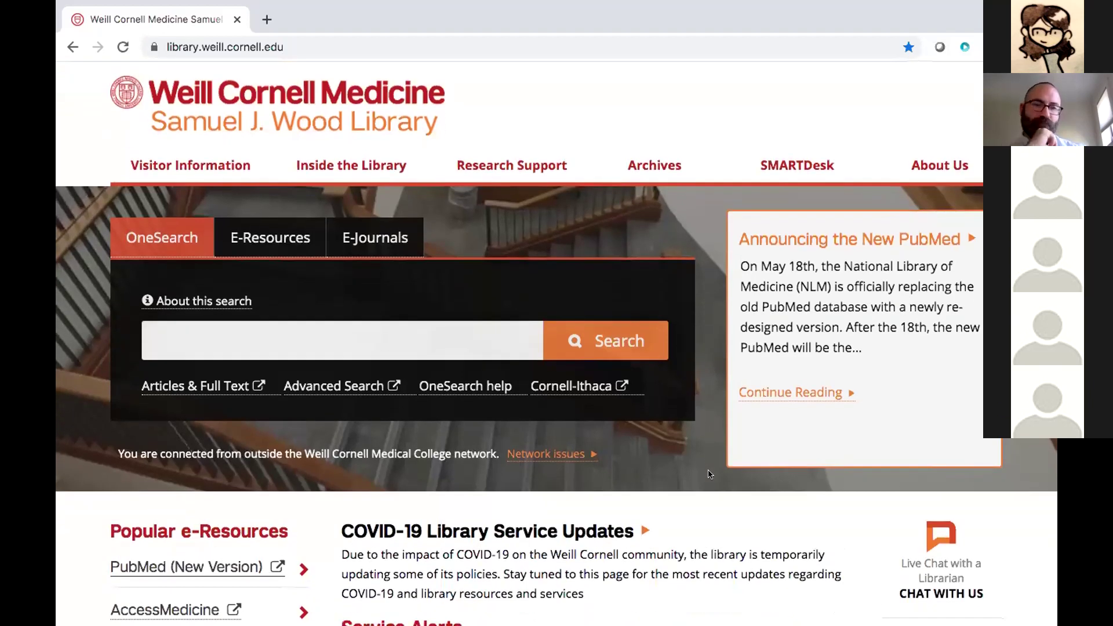
pyautogui.scroll(-5, 703, 473)
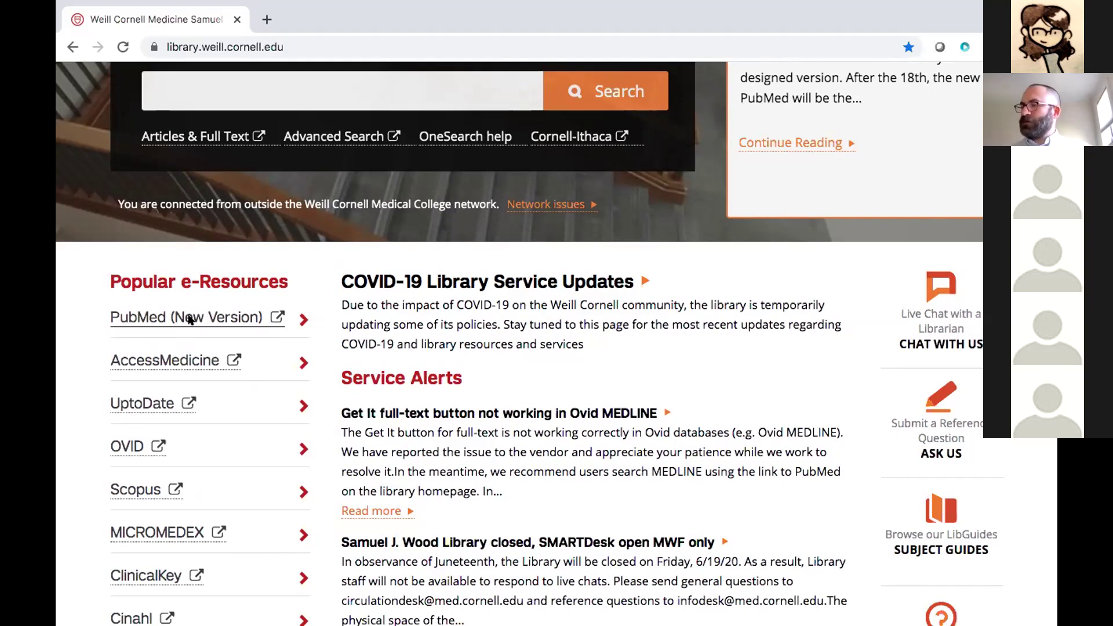
pyautogui.click(207, 322)
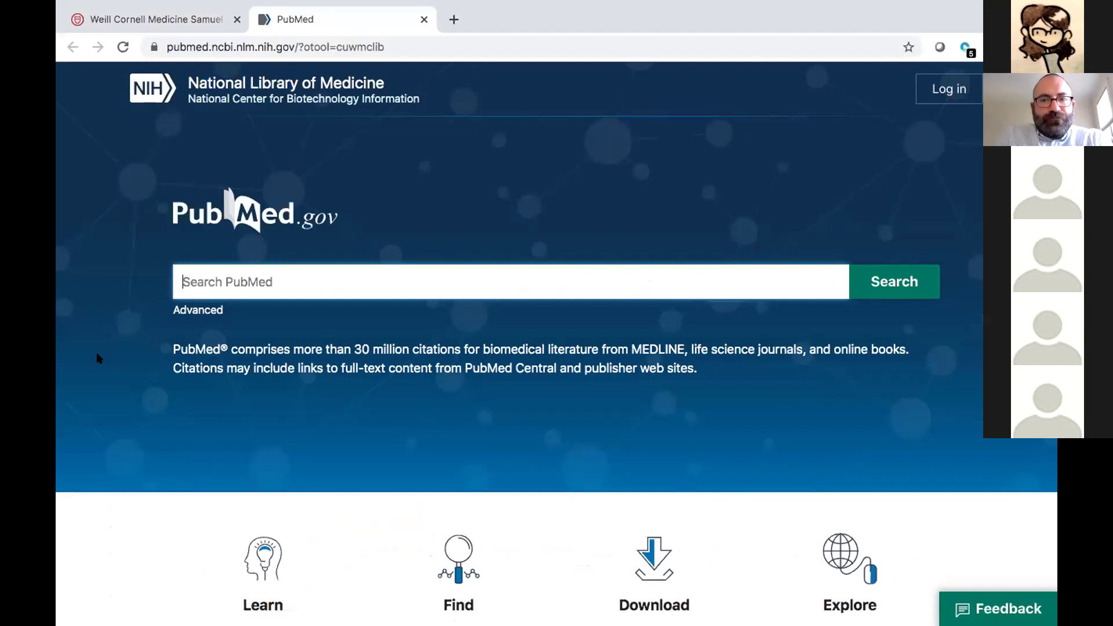
# Step: Search PubMed for "breast cancer" using the suggested search term
pyautogui.scroll(-5, 98, 358)
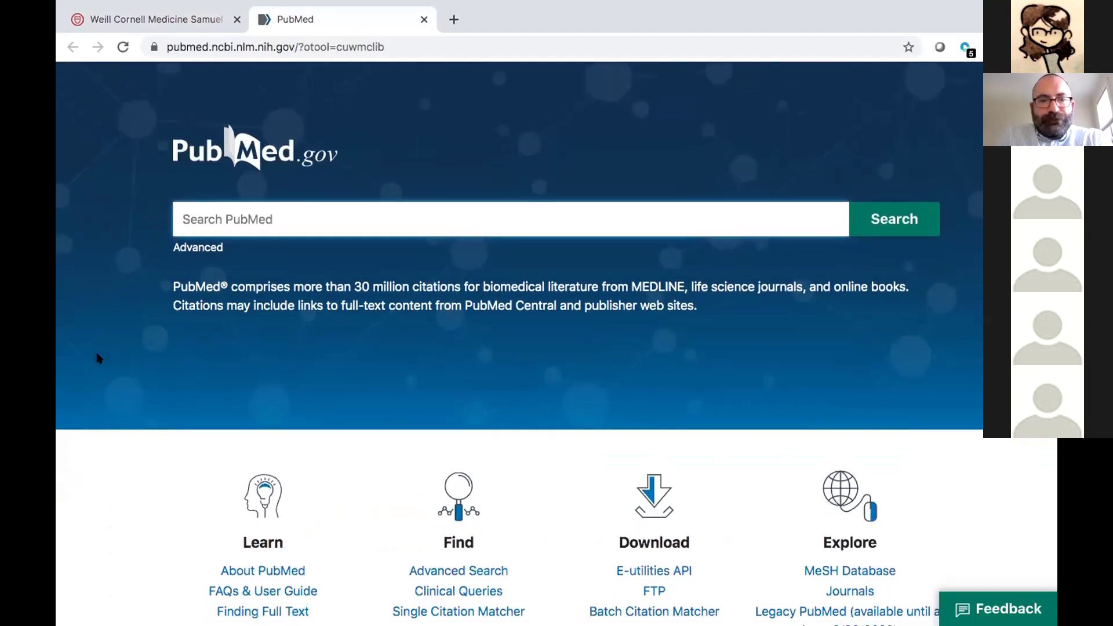
pyautogui.scroll(-1, 97, 358)
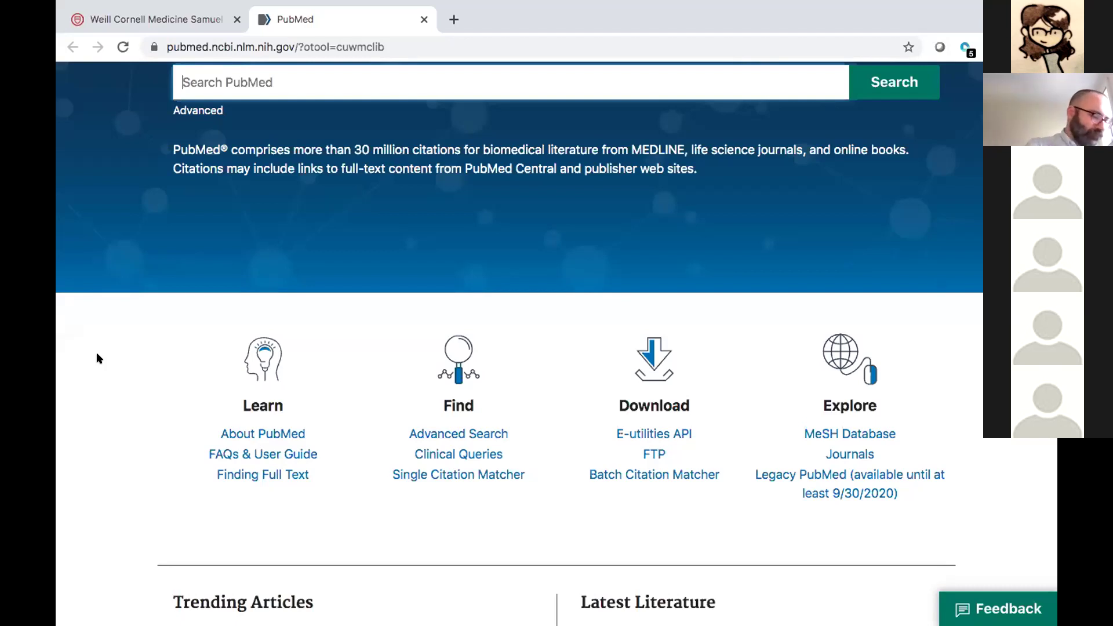
pyautogui.scroll(1, 97, 354)
pyautogui.scroll(2, 97, 354)
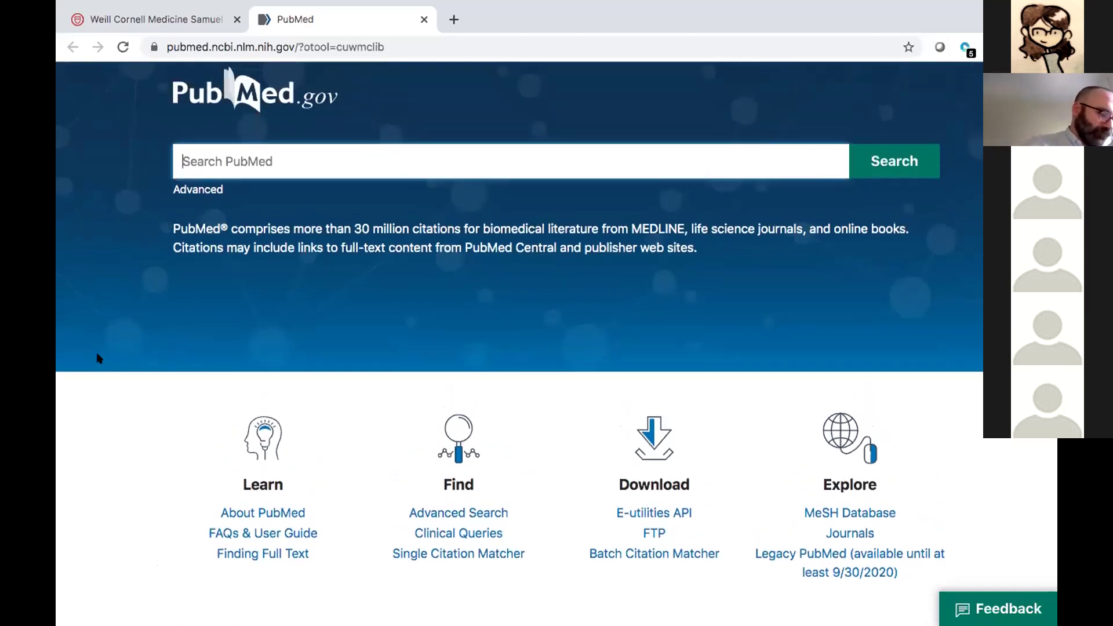
pyautogui.scroll(1, 98, 358)
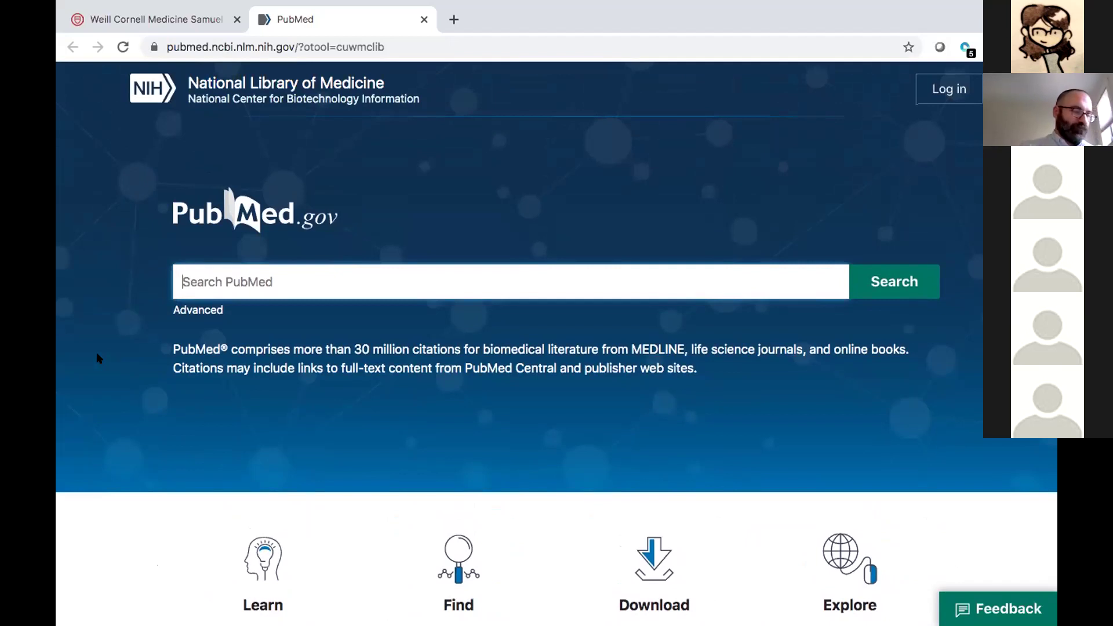
pyautogui.write('breast')
pyautogui.press('Down')
pyautogui.press('Down')
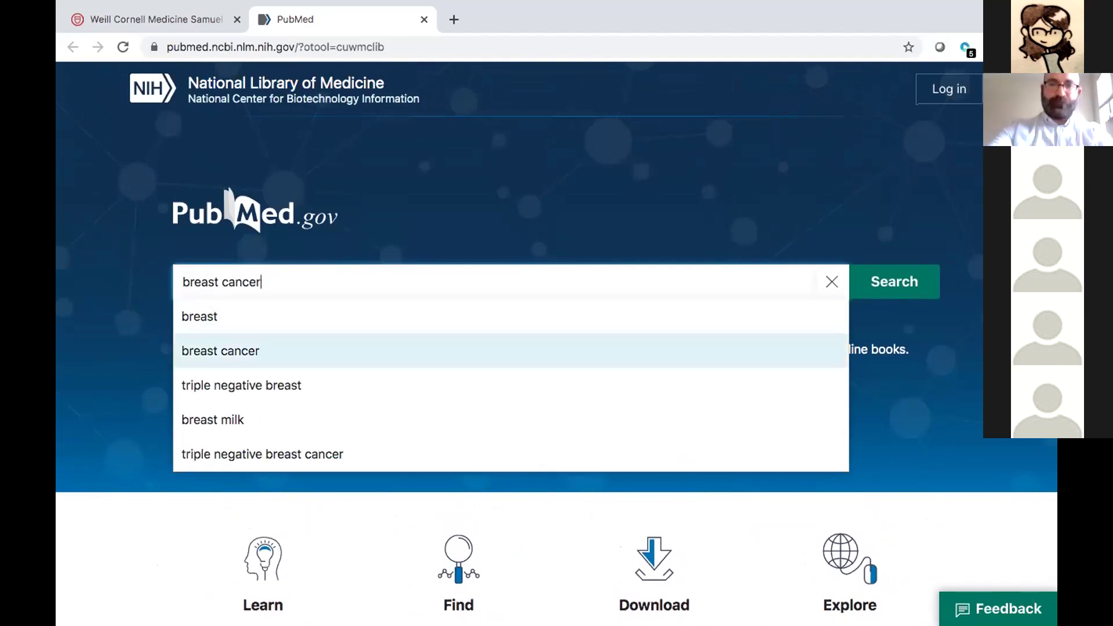
pyautogui.press('Return')
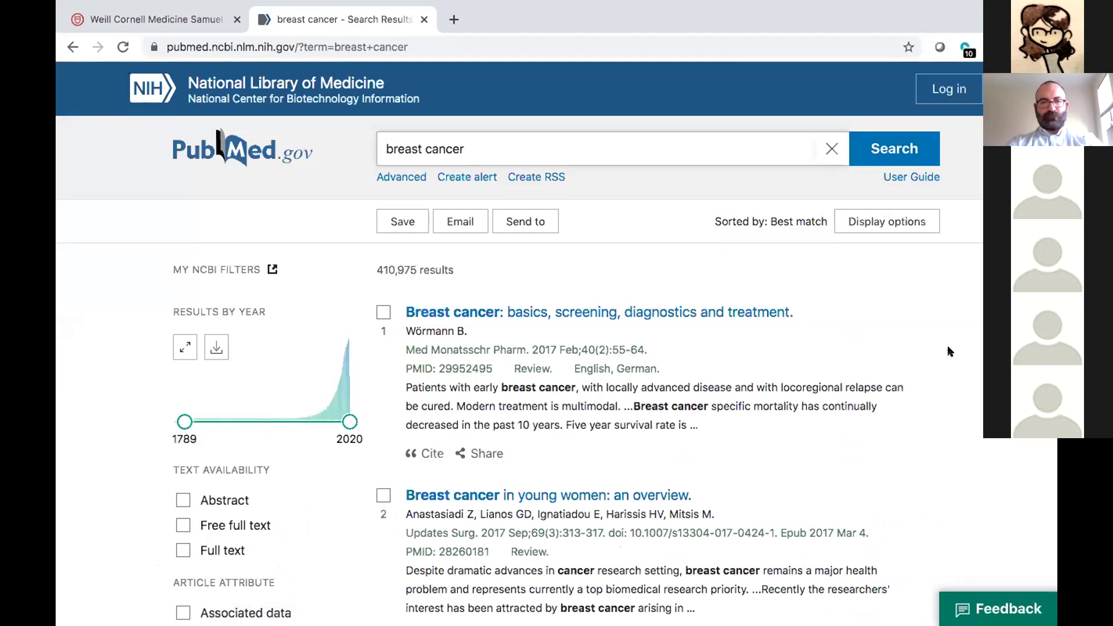
# Step: Look through the breast cancer search results and open the article "Breast Cancer Survivorship: Where Are We Today?"
pyautogui.scroll(-1, 947, 351)
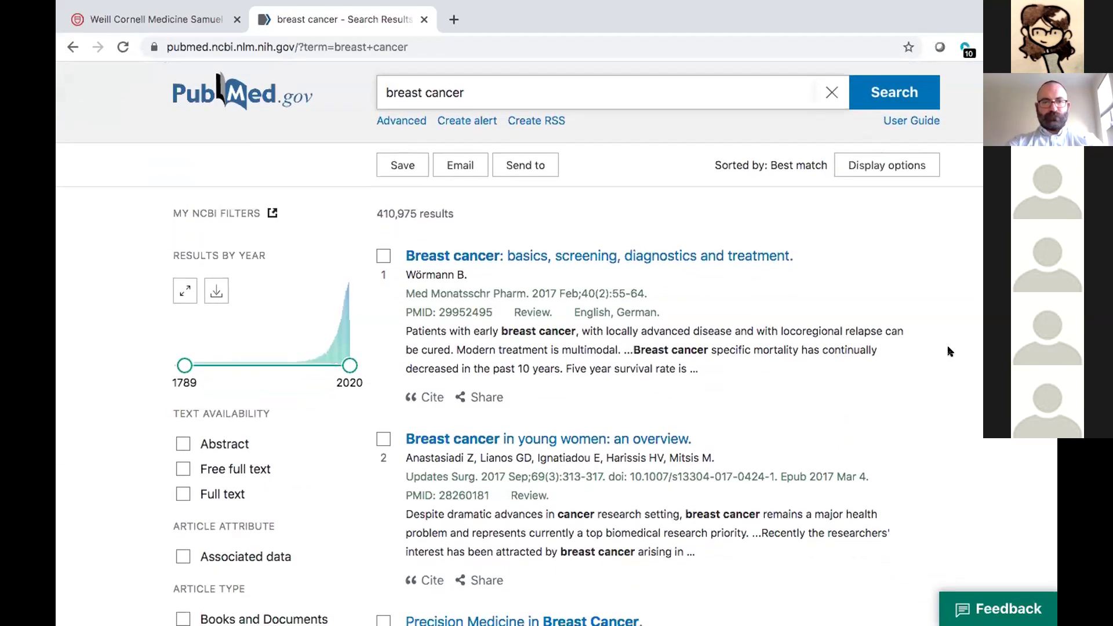
pyautogui.scroll(-1, 947, 351)
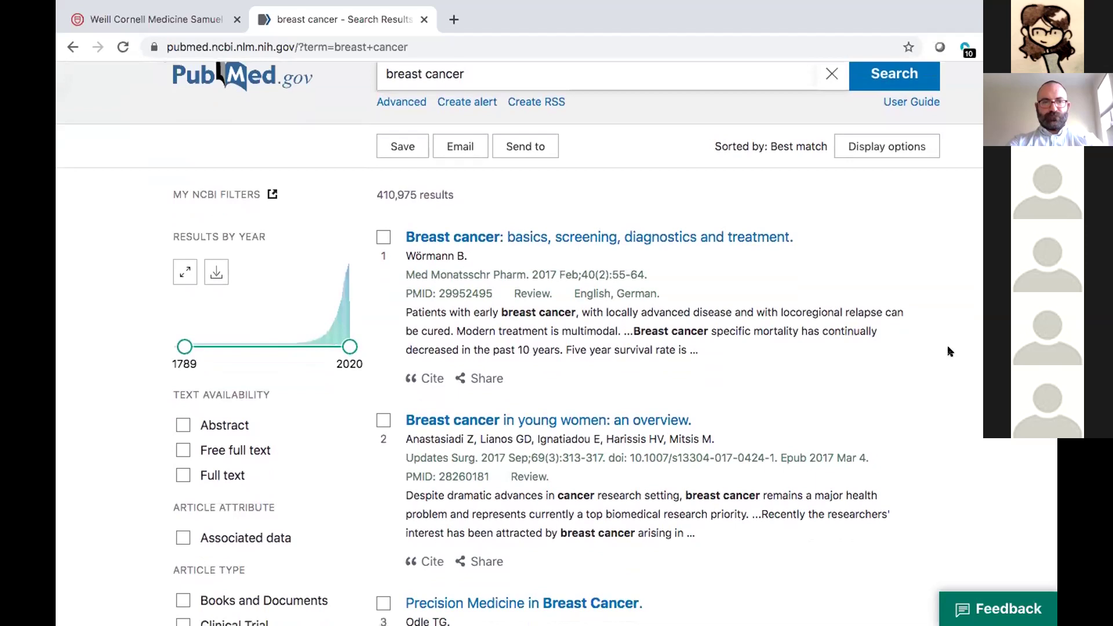
pyautogui.scroll(-2, 949, 351)
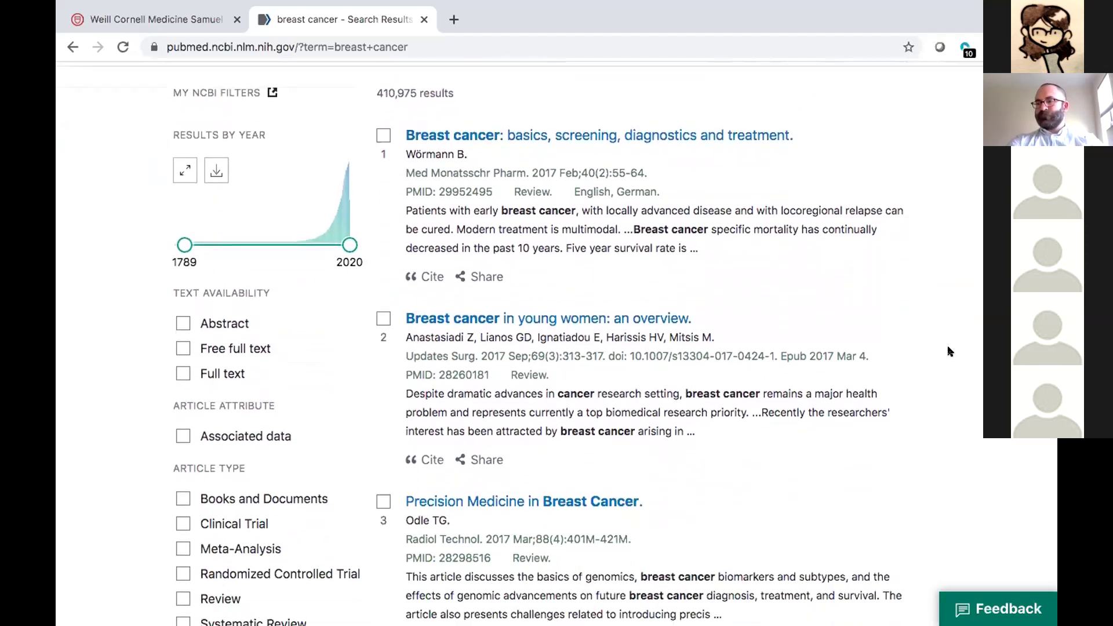
pyautogui.scroll(-1, 949, 352)
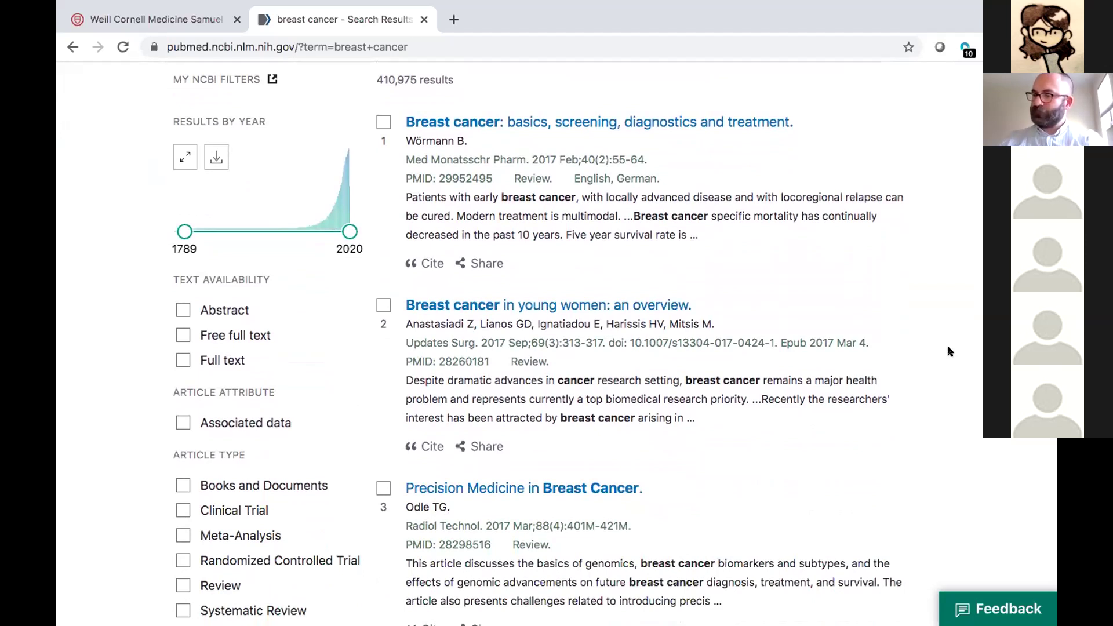
pyautogui.scroll(-2, 949, 351)
pyautogui.scroll(-4, 949, 351)
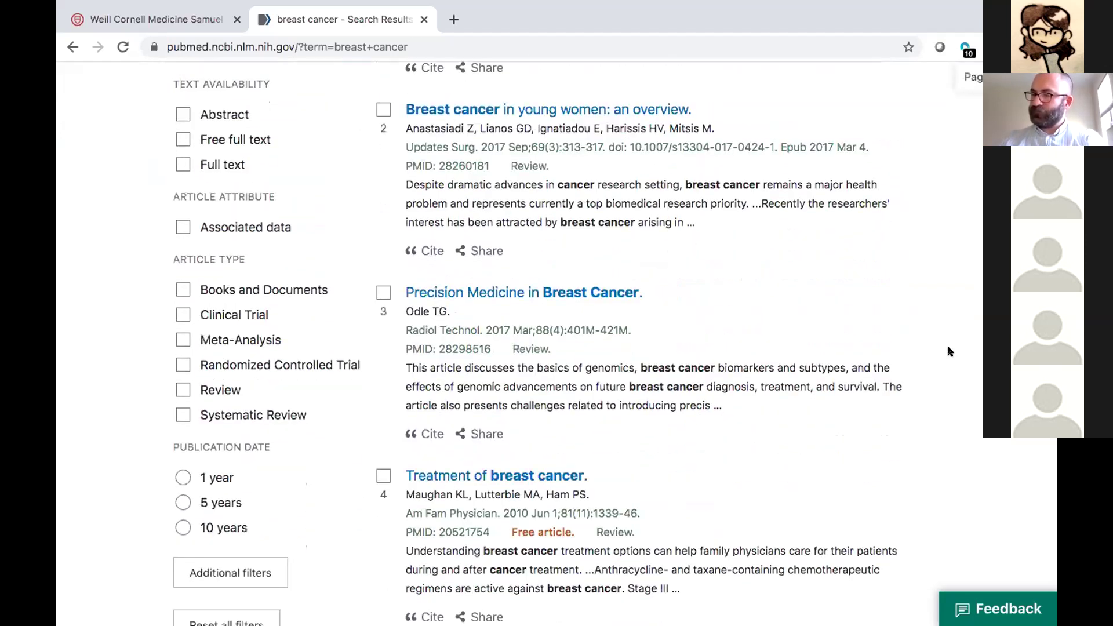
pyautogui.scroll(-6, 949, 351)
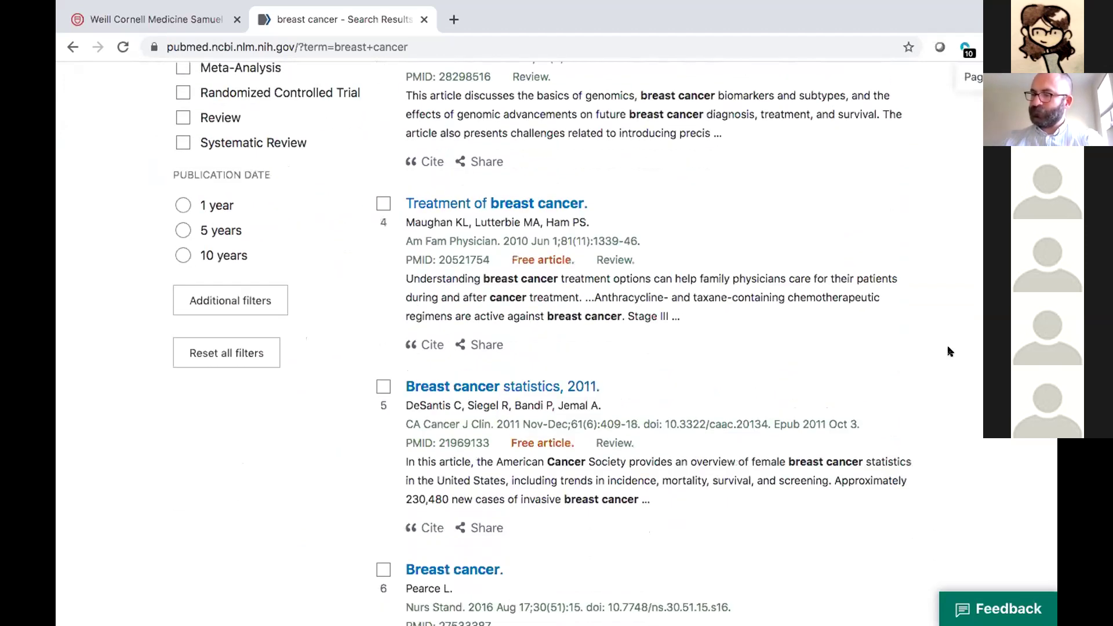
pyautogui.scroll(-7, 948, 352)
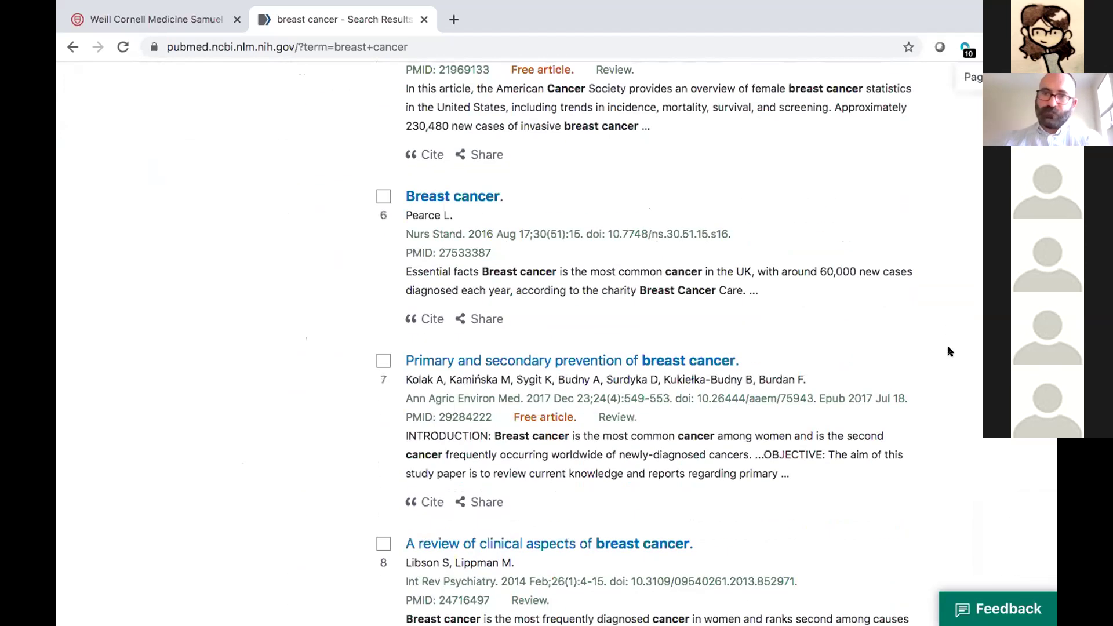
pyautogui.scroll(-4, 949, 352)
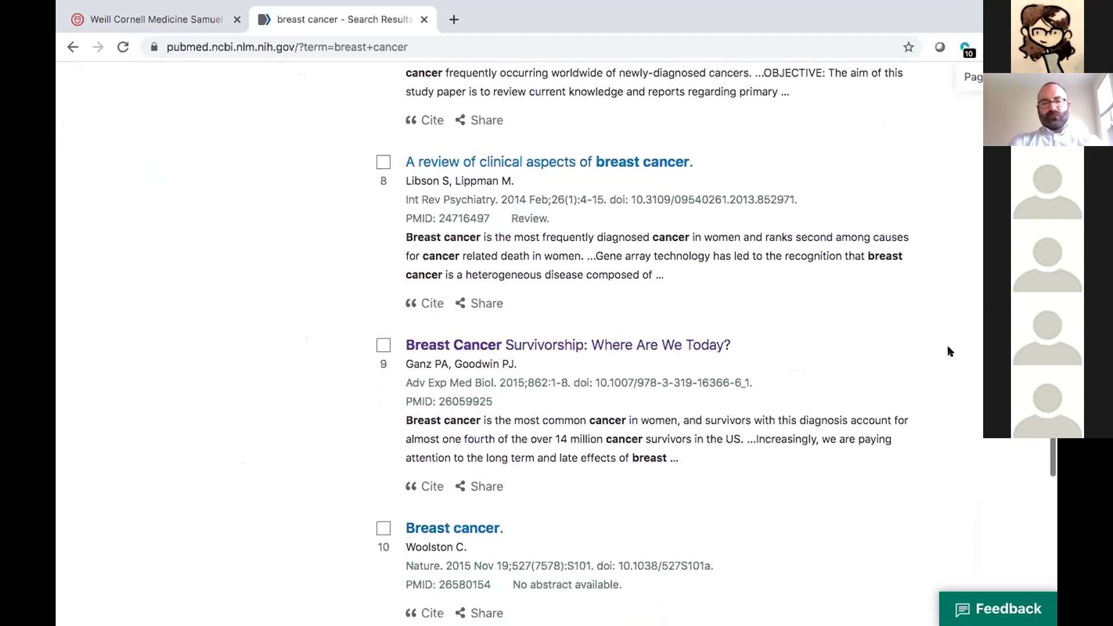
pyautogui.click(643, 346)
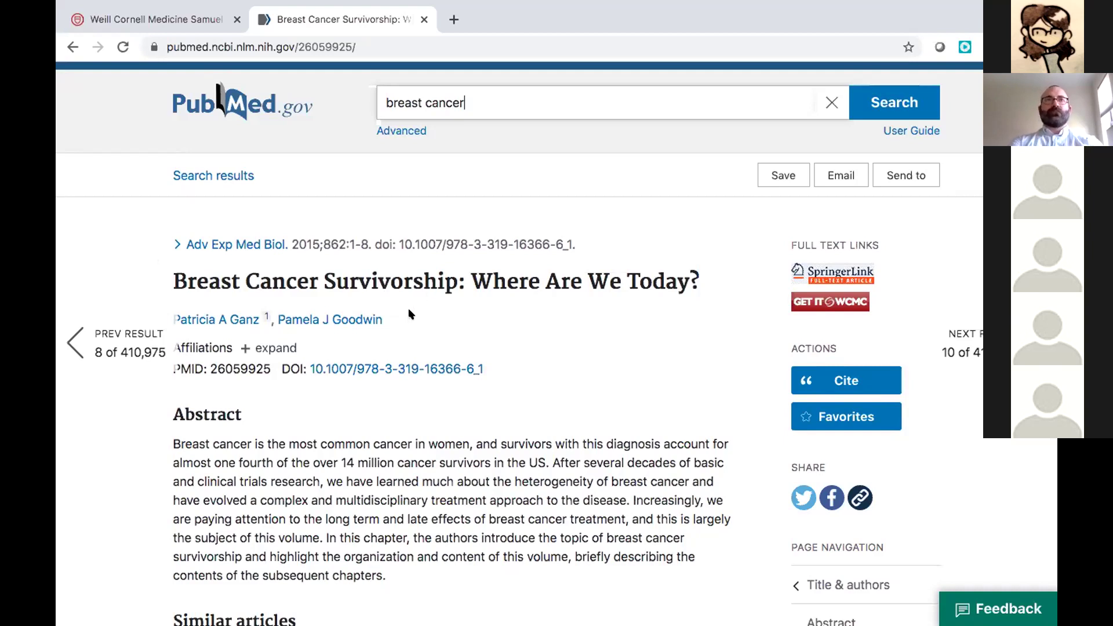
# Step: Review the article record's abstract, similar articles, cited-by list, publication types, MeSH terms and LinkOut resources
pyautogui.scroll(-3, 409, 313)
pyautogui.scroll(-2, 408, 306)
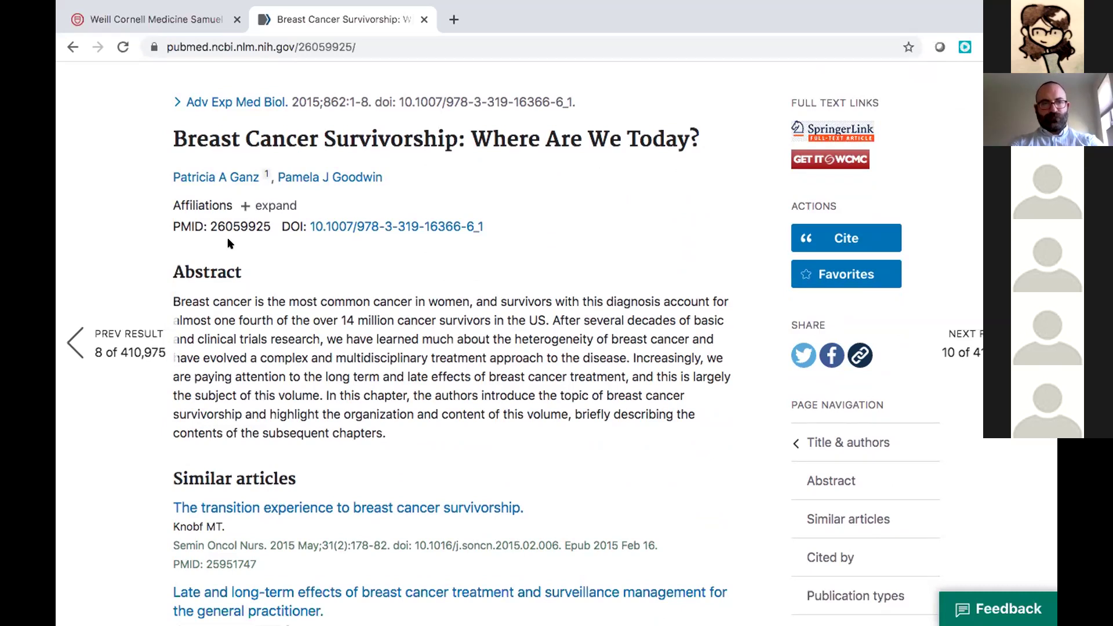
pyautogui.scroll(3, 227, 244)
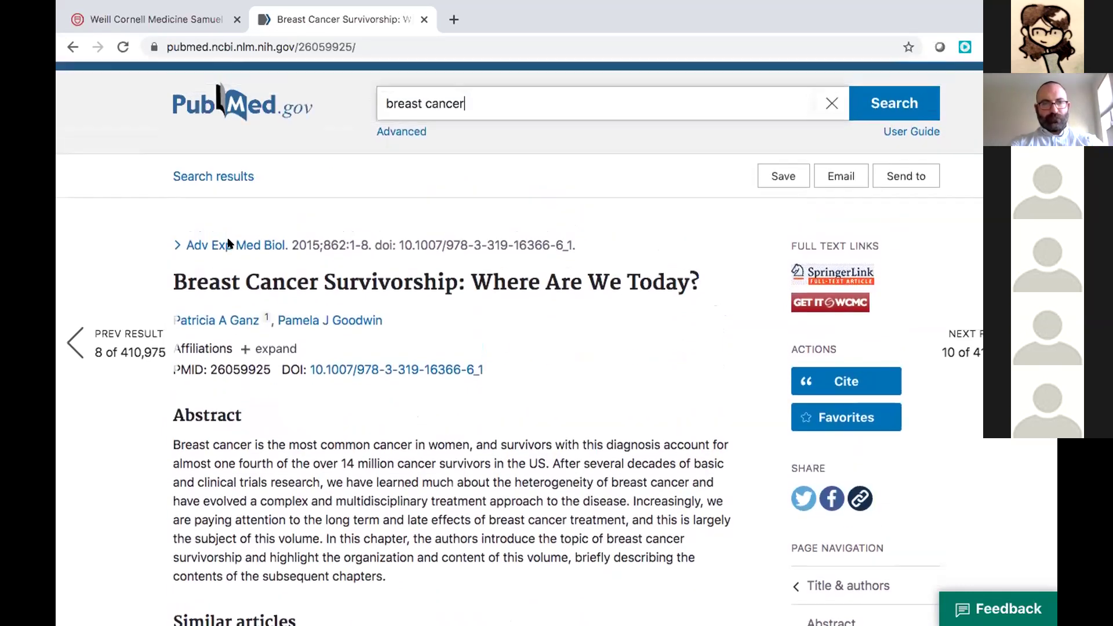
pyautogui.scroll(-3, 228, 243)
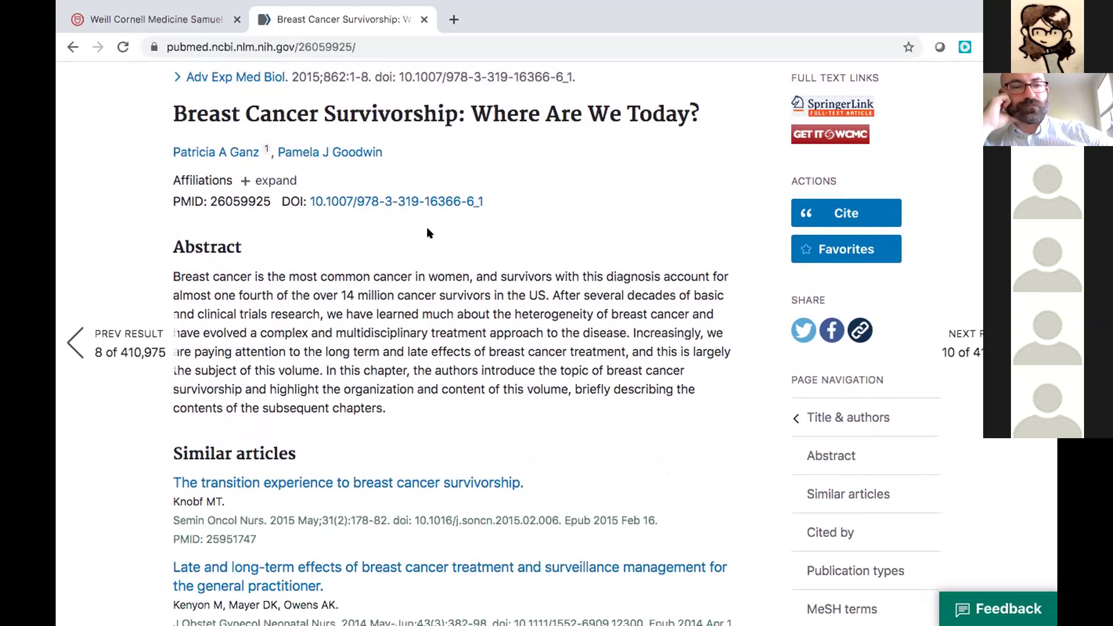
pyautogui.scroll(-3, 577, 225)
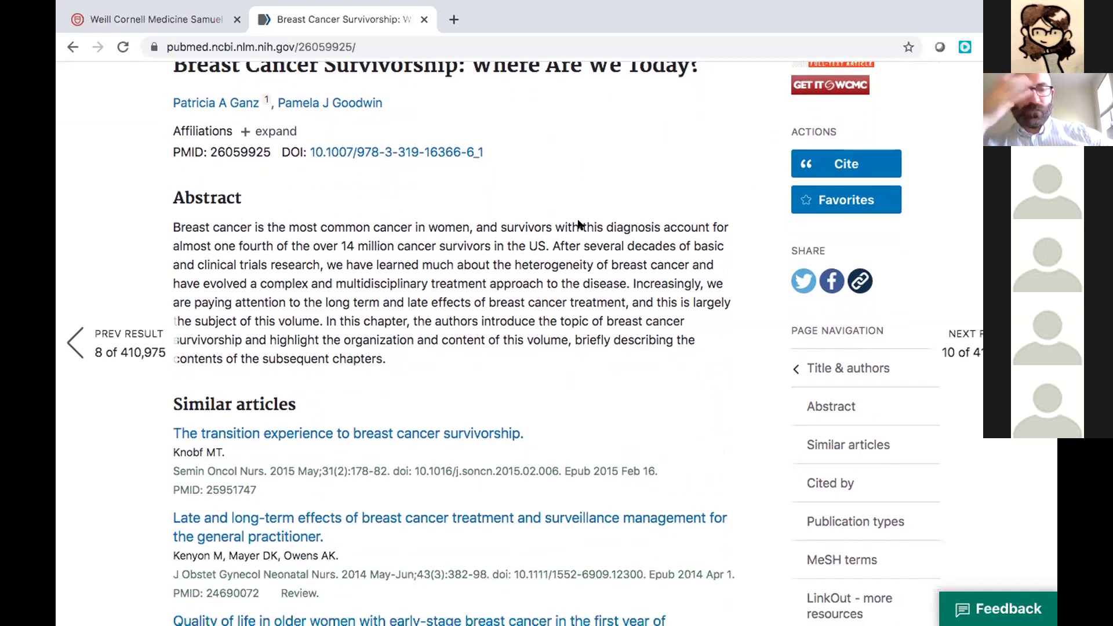
pyautogui.scroll(-6, 578, 221)
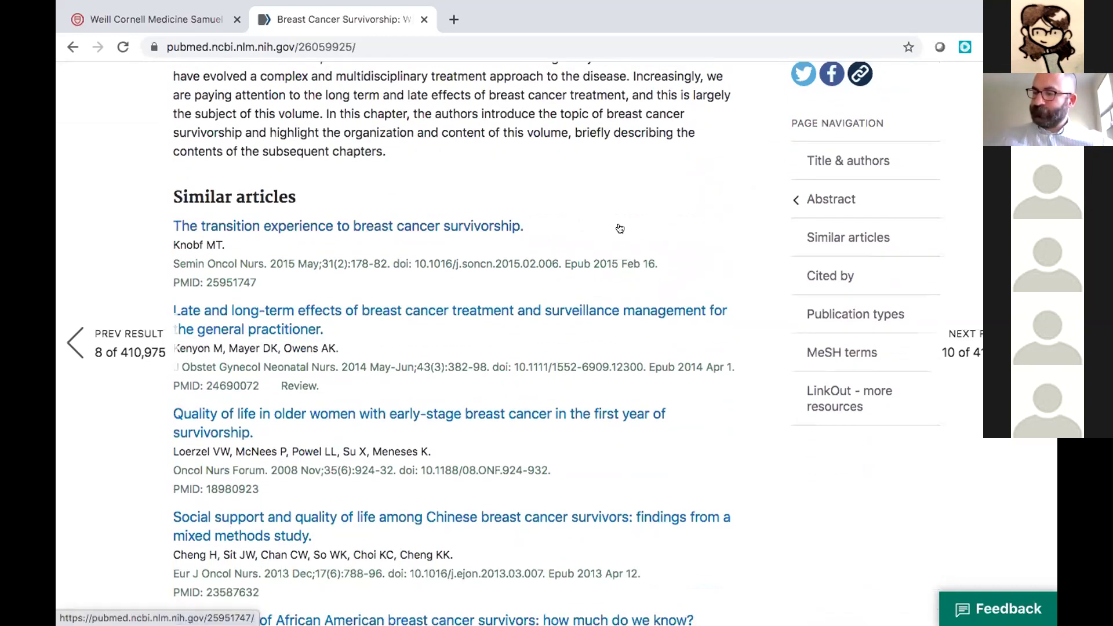
pyautogui.scroll(-3, 619, 228)
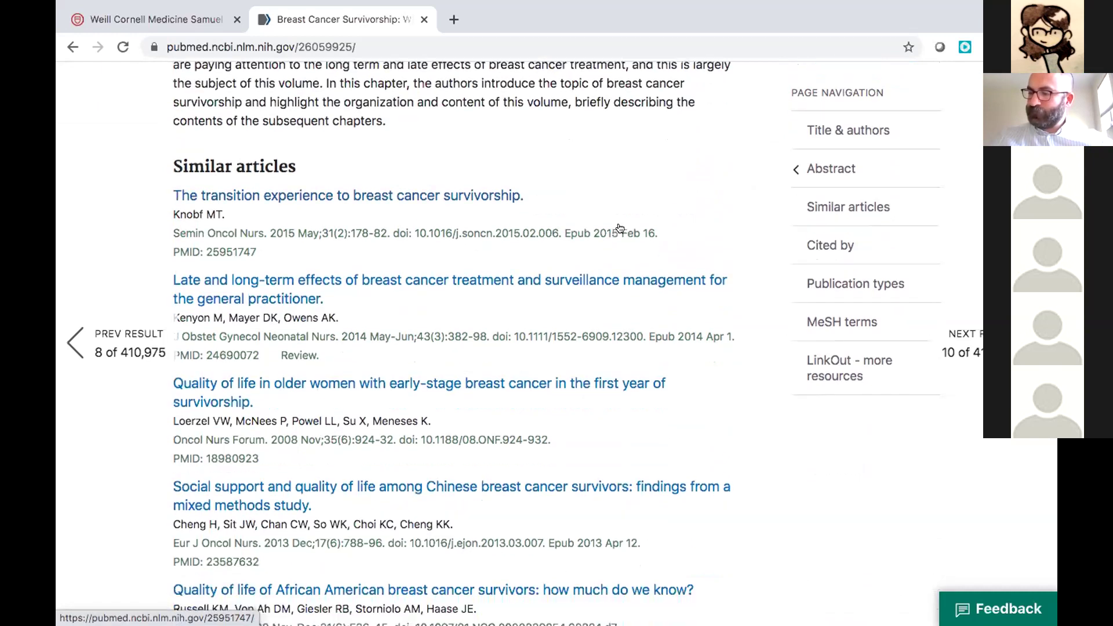
pyautogui.scroll(-8, 620, 228)
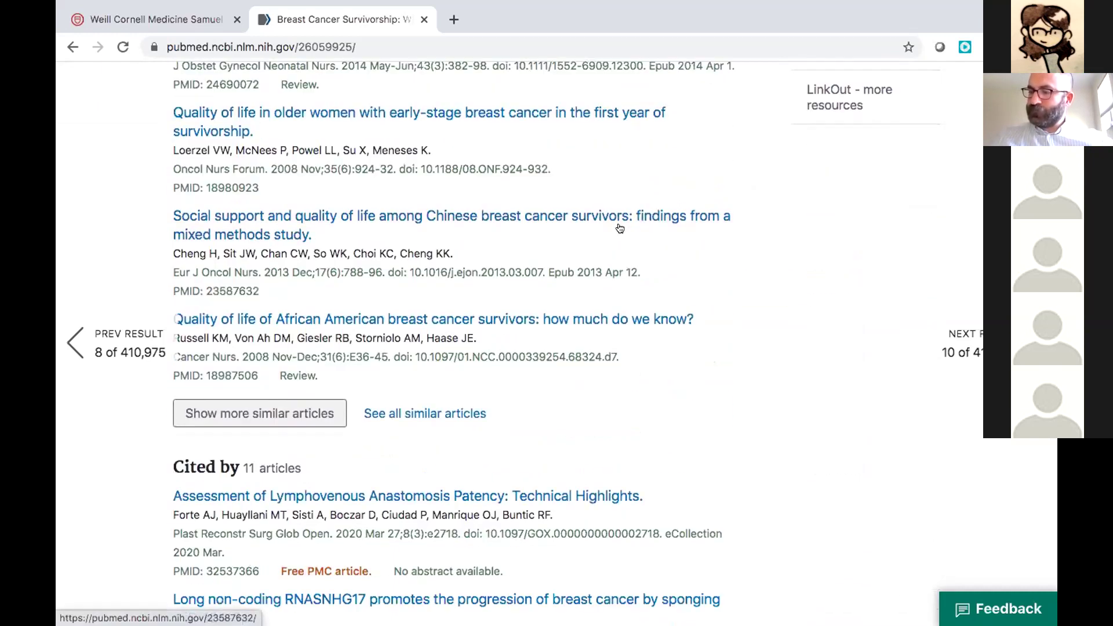
pyautogui.scroll(-3, 620, 231)
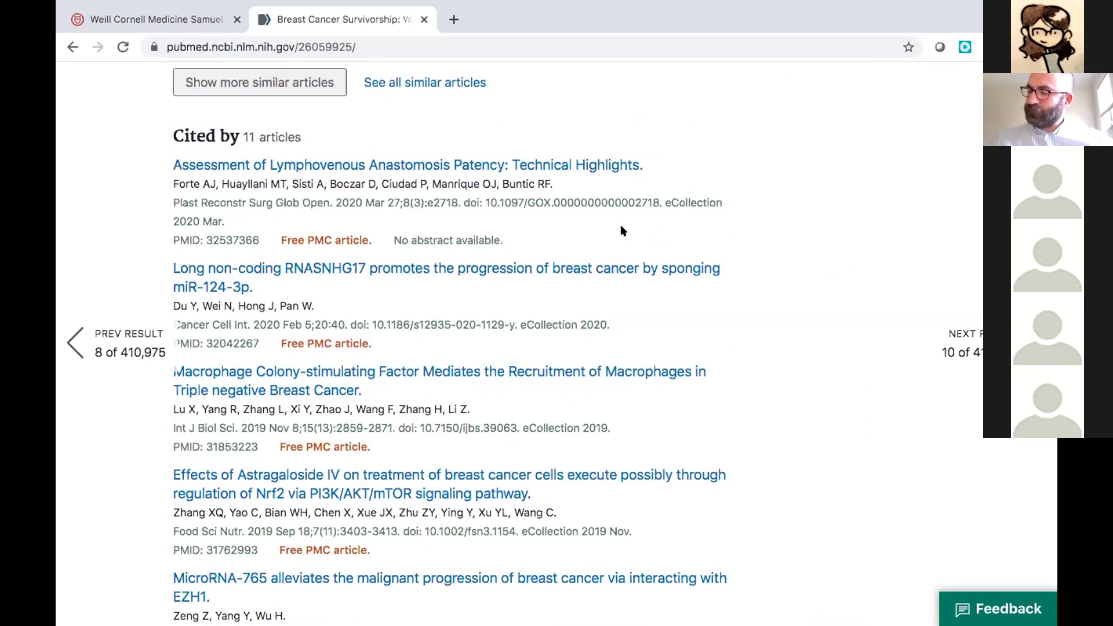
pyautogui.scroll(-6, 620, 229)
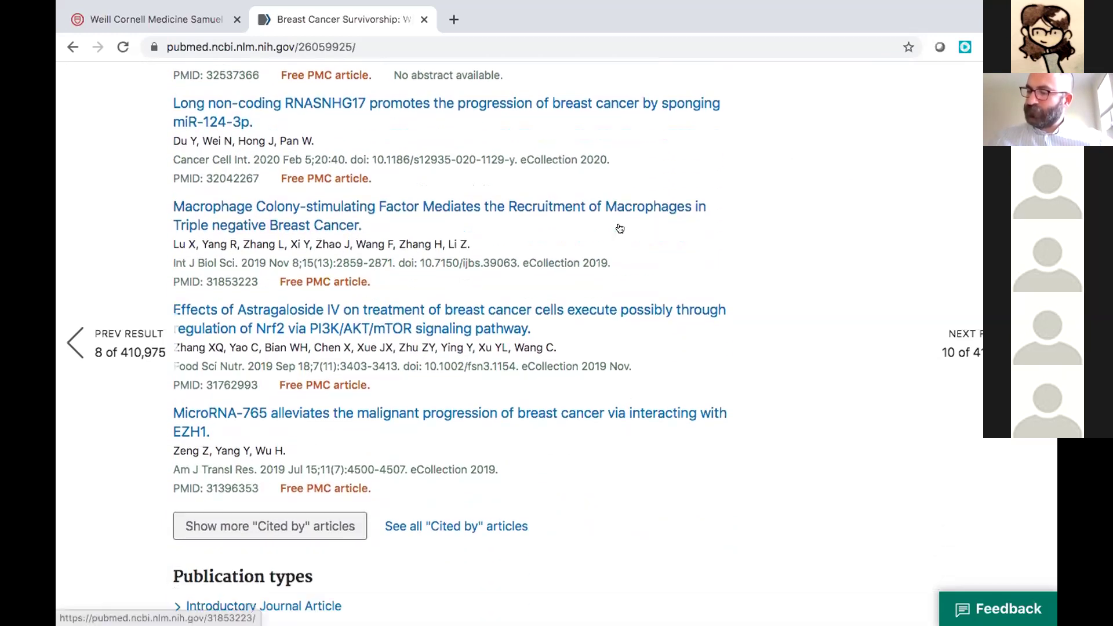
pyautogui.scroll(-8, 620, 229)
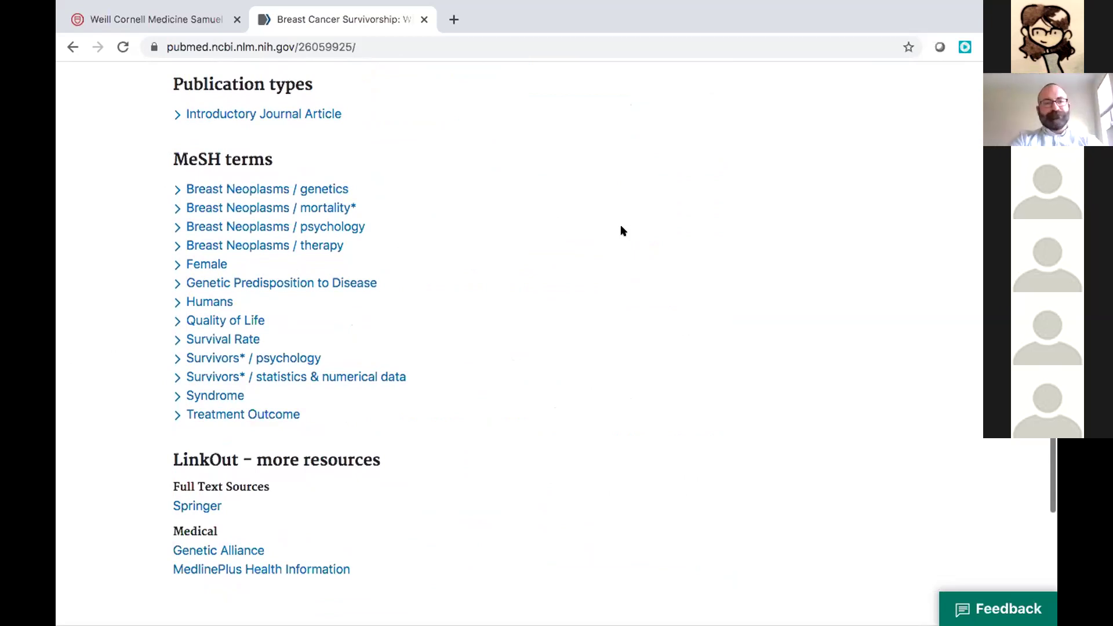
pyautogui.scroll(2, 621, 227)
pyautogui.scroll(7, 620, 230)
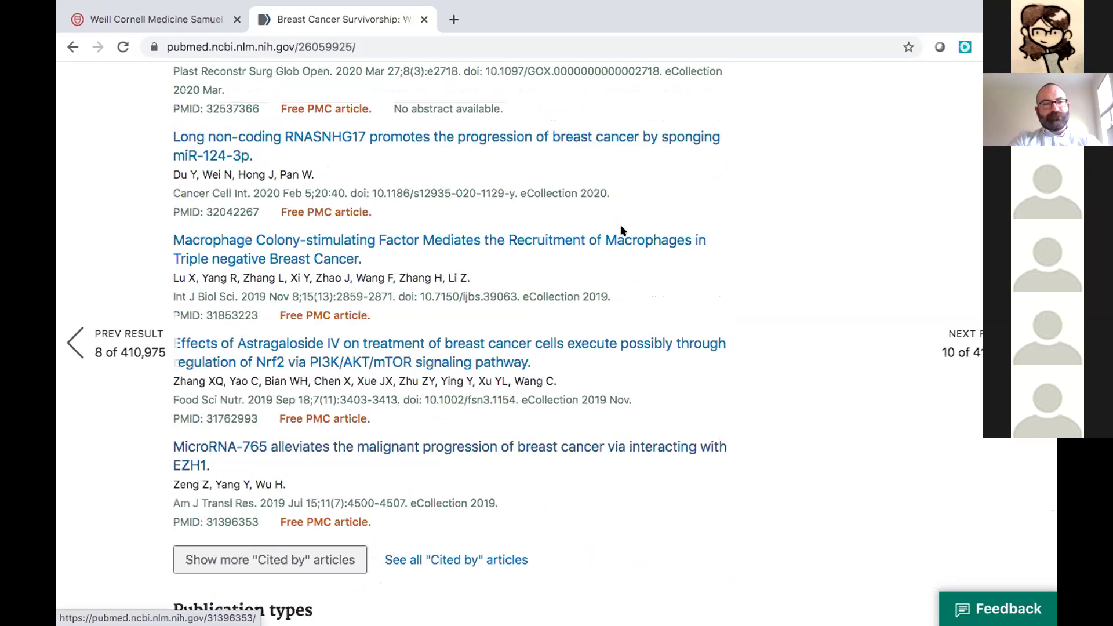
pyautogui.scroll(12, 620, 231)
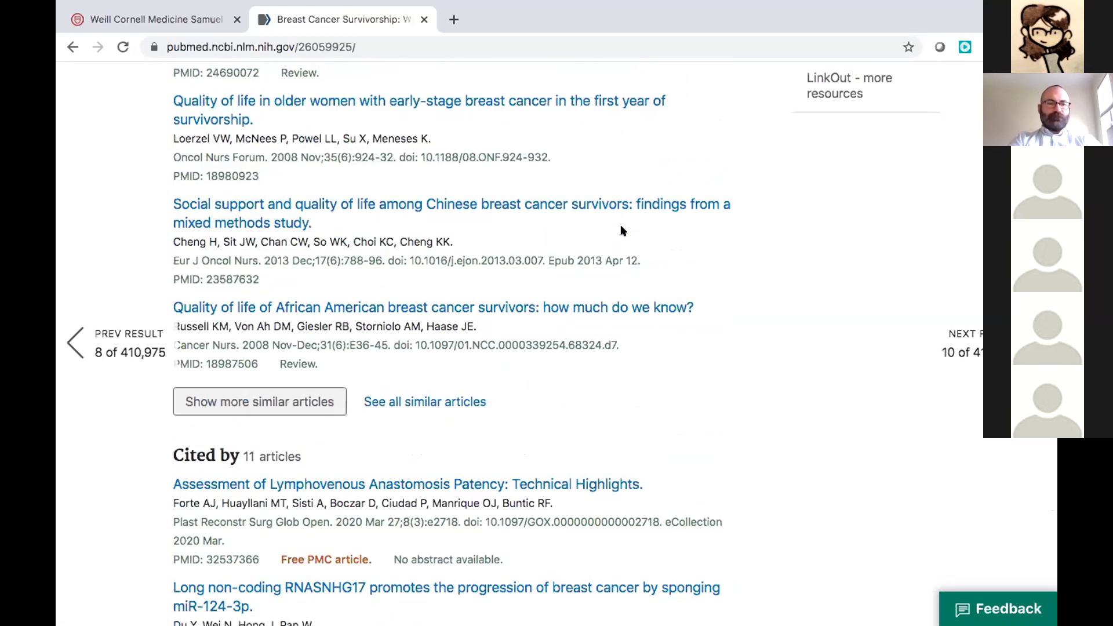
pyautogui.scroll(7, 621, 230)
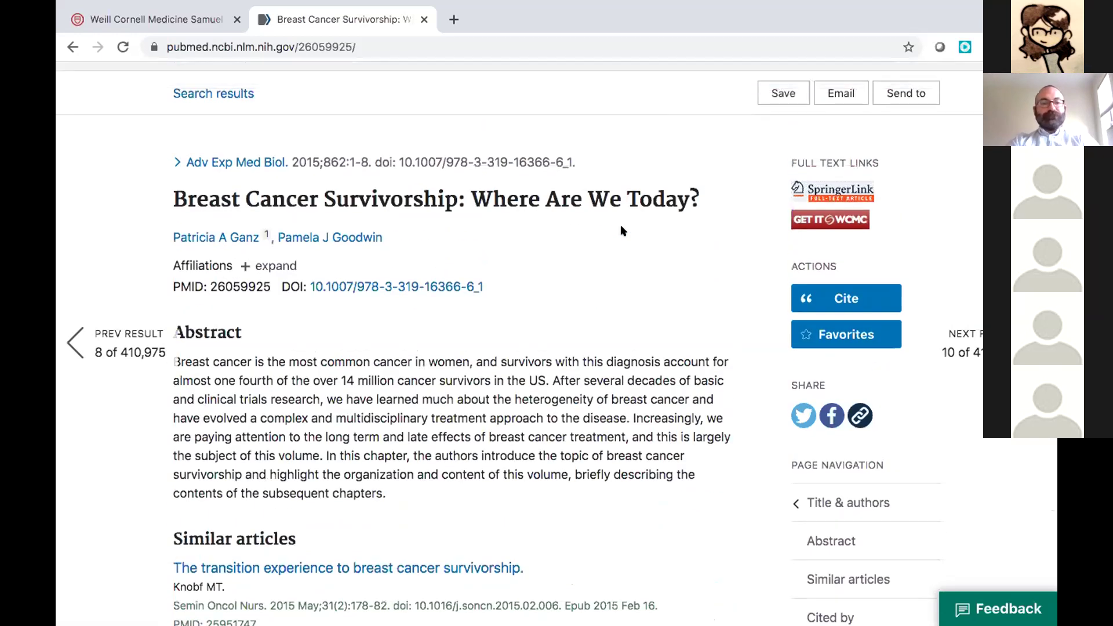
# Step: Open the article's full text on SpringerLink through the Get It WCMC link and the first SpringerLink Series source
pyautogui.click(845, 221)
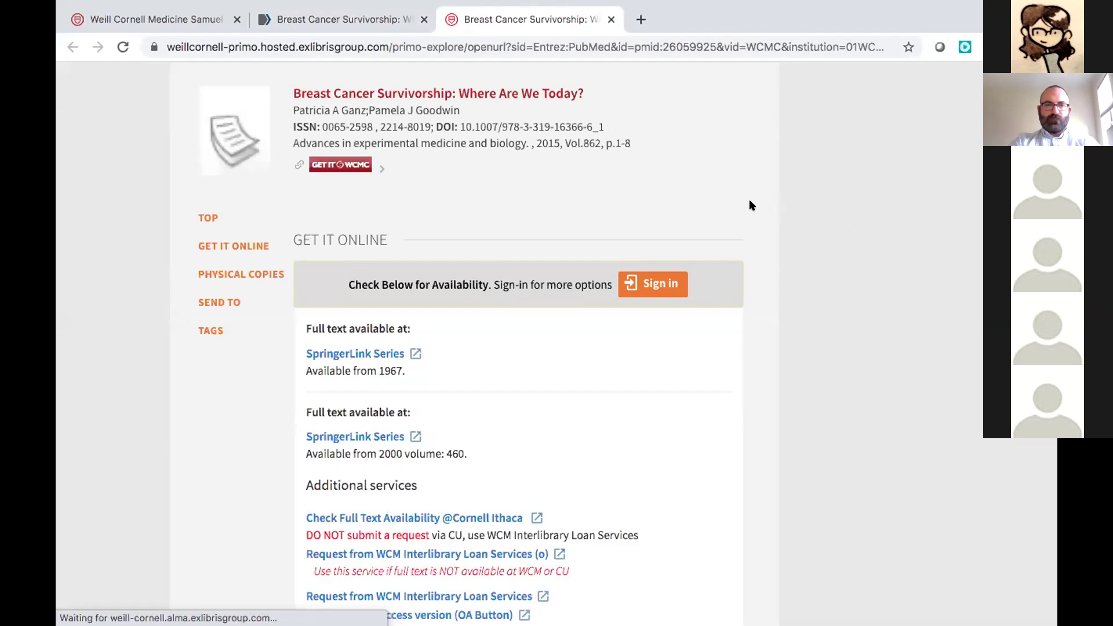
pyautogui.scroll(-3, 750, 205)
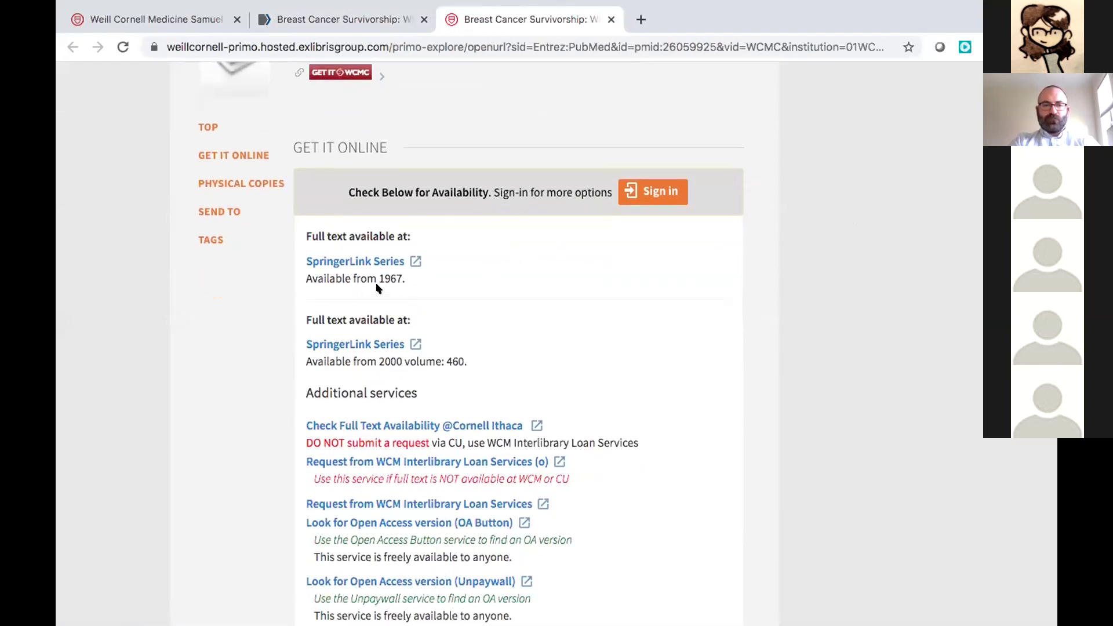
pyautogui.click(344, 262)
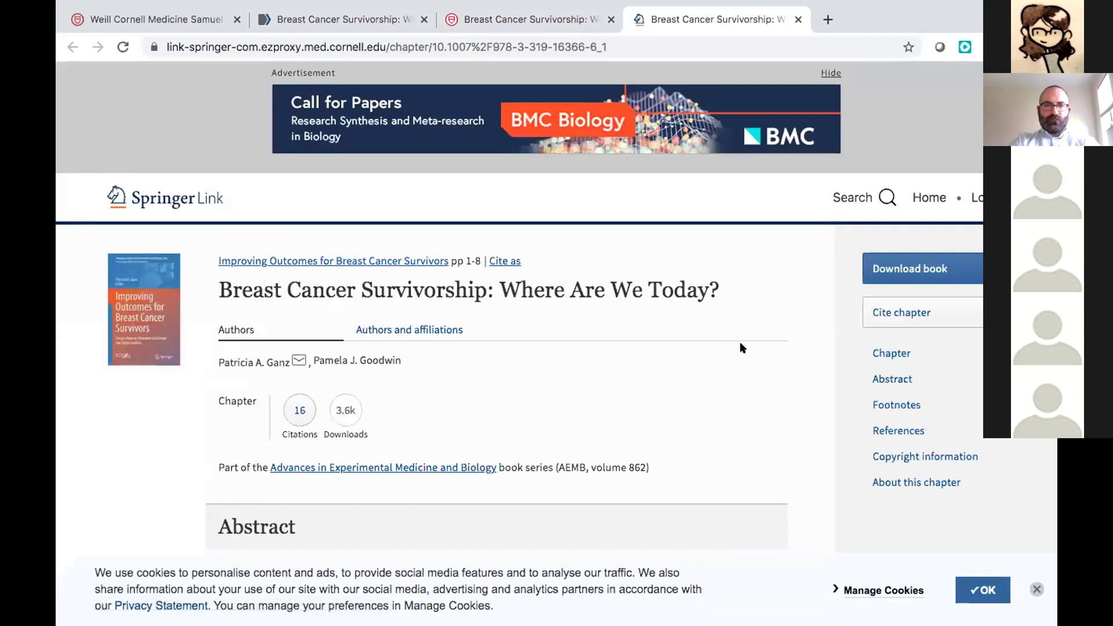
pyautogui.scroll(-3, 740, 342)
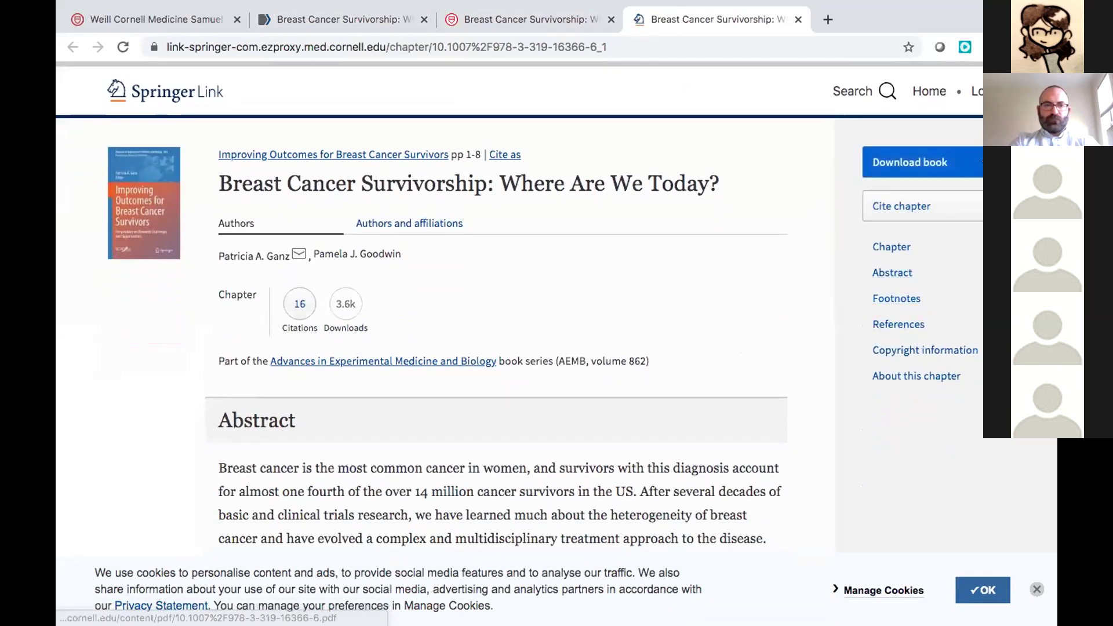
# Step: Show the book's download formats on SpringerLink, and close the SpringerLink and Get It WCMC pages to return to the PubMed record
pyautogui.click(982, 162)
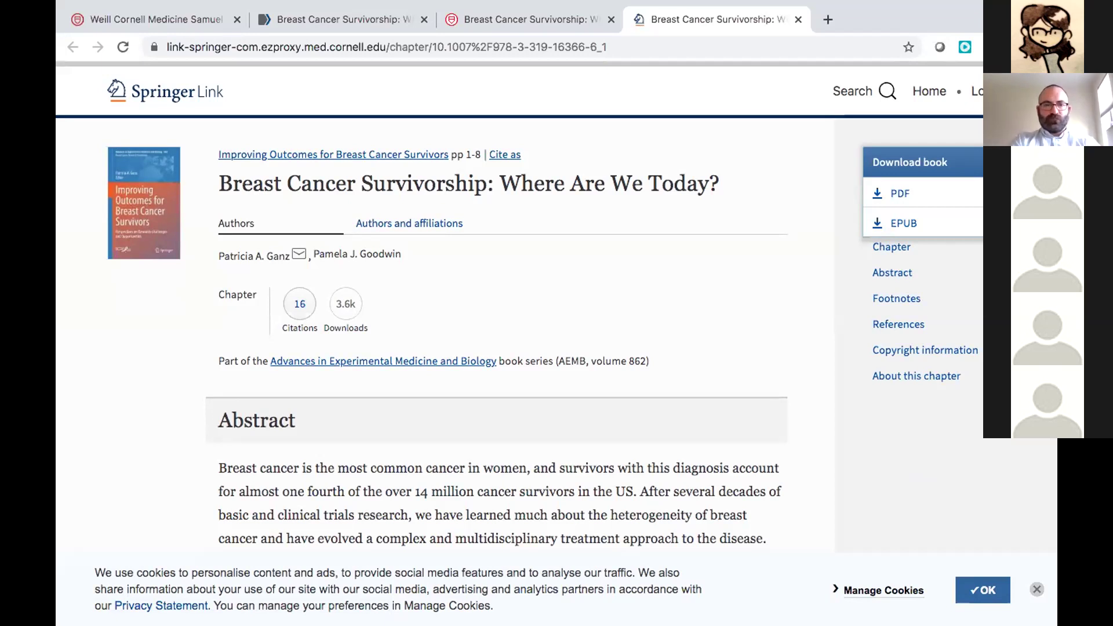
pyautogui.click(795, 20)
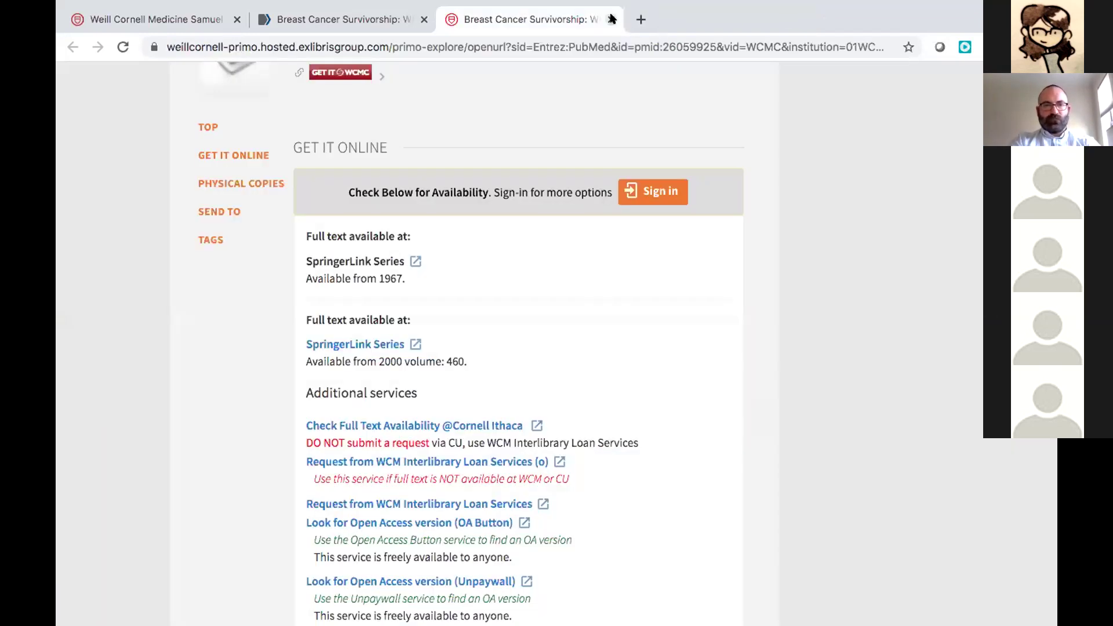
pyautogui.click(611, 19)
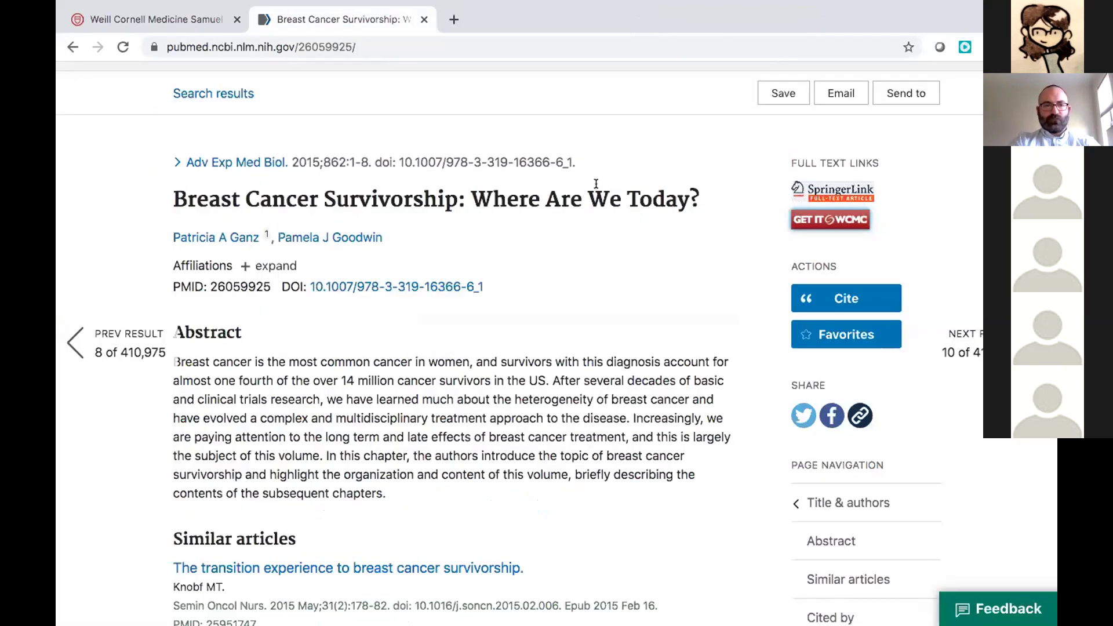
# Step: Replace the breast cancer query with the PMID 31908211 and search PubMed for it
pyautogui.scroll(3, 596, 184)
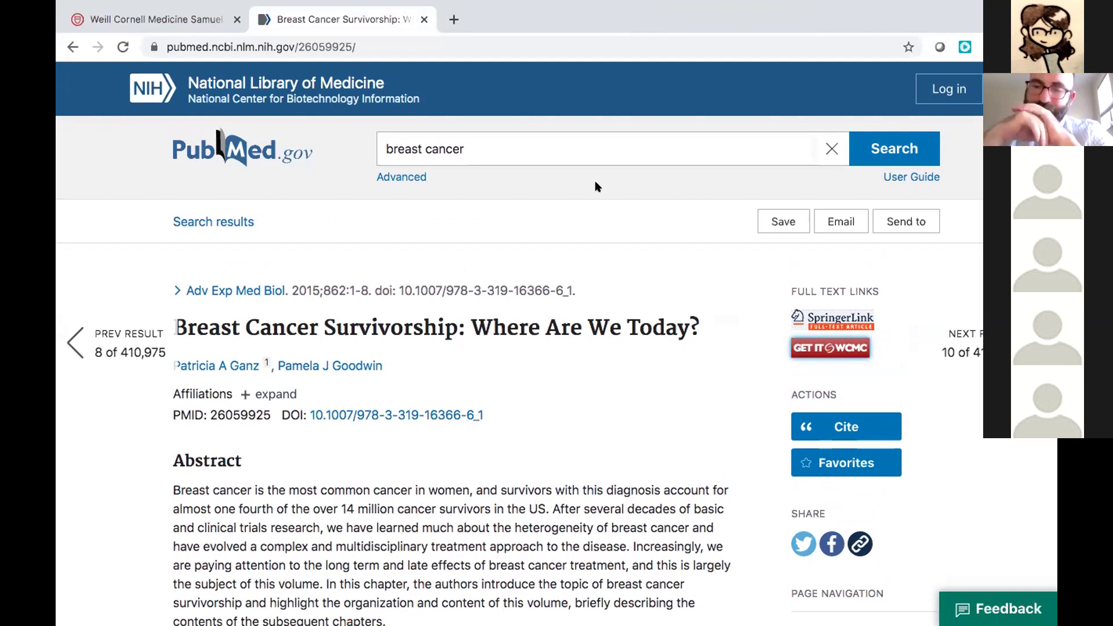
pyautogui.moveTo(498, 146); pyautogui.dragTo(410, 129)
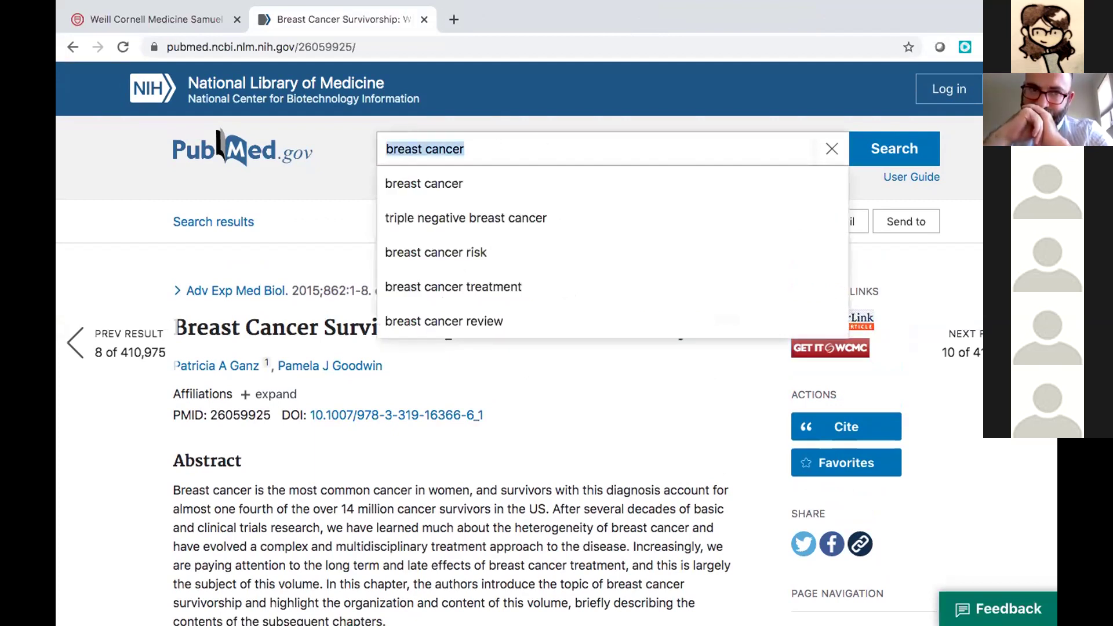
pyautogui.press('BackSpace')
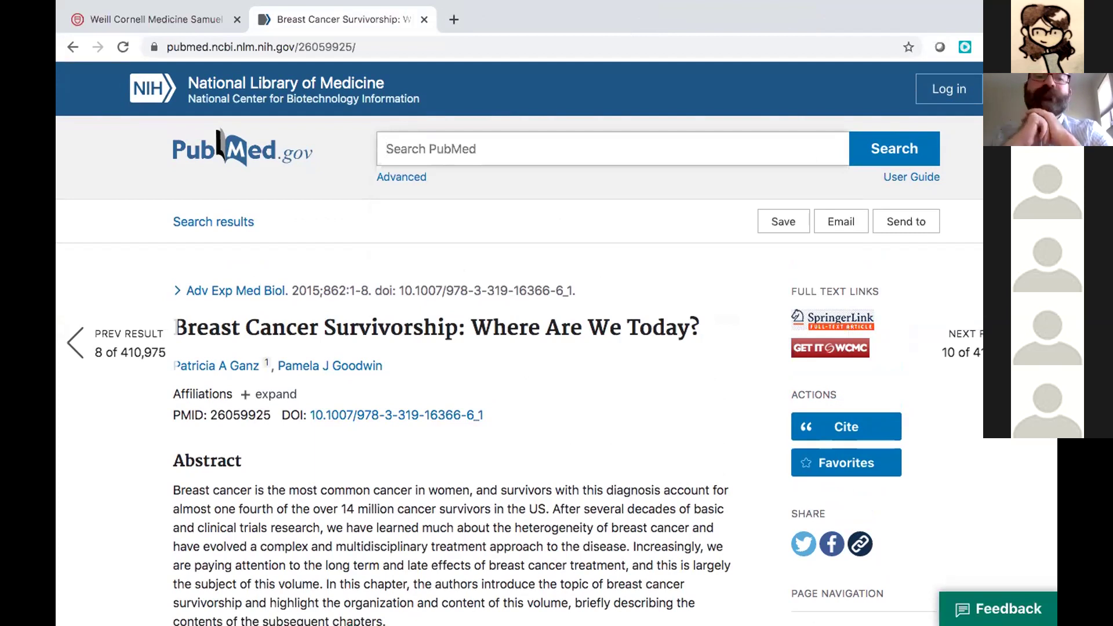
pyautogui.write('31908211')
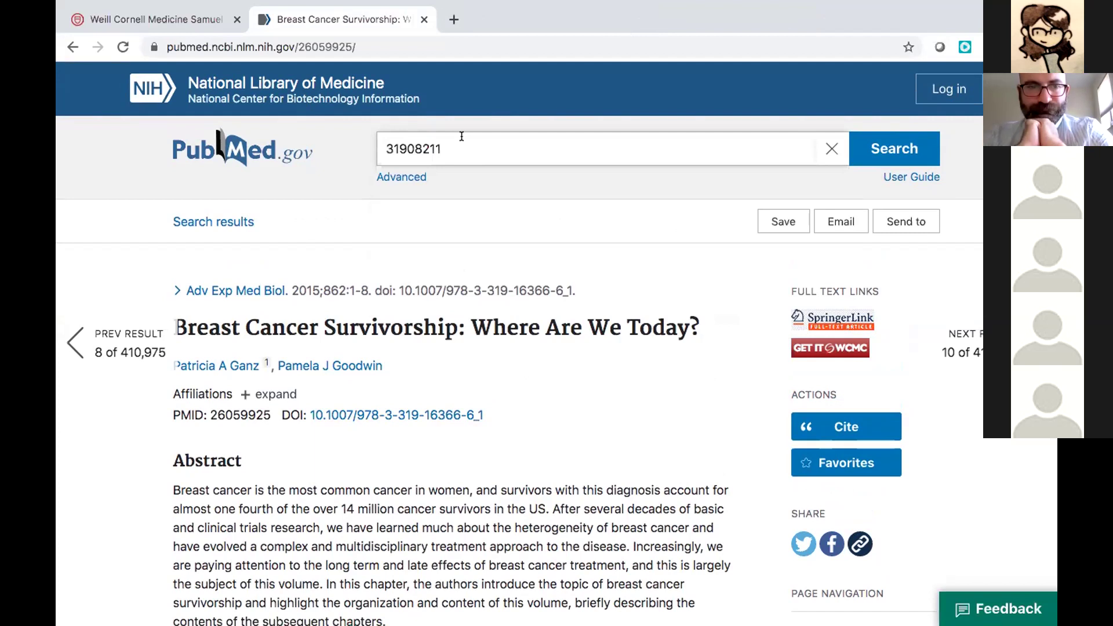
pyautogui.click(892, 143)
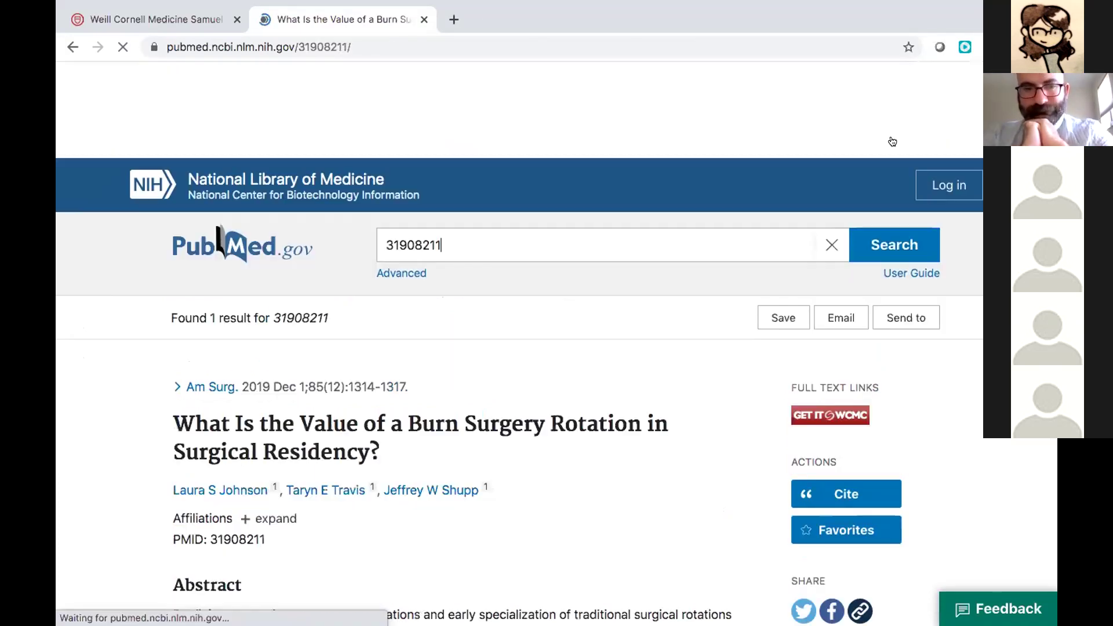
# Step: Check the burn surgery rotation article's full-text availability and additional services through its Get It WCMC link
pyautogui.scroll(-3, 717, 246)
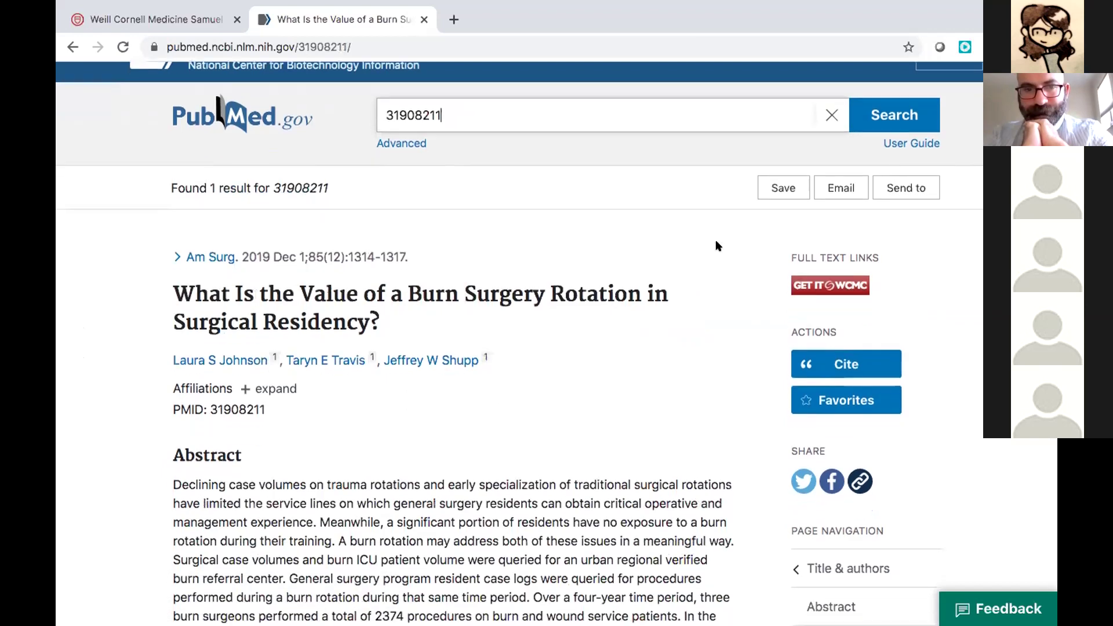
pyautogui.scroll(-1, 717, 246)
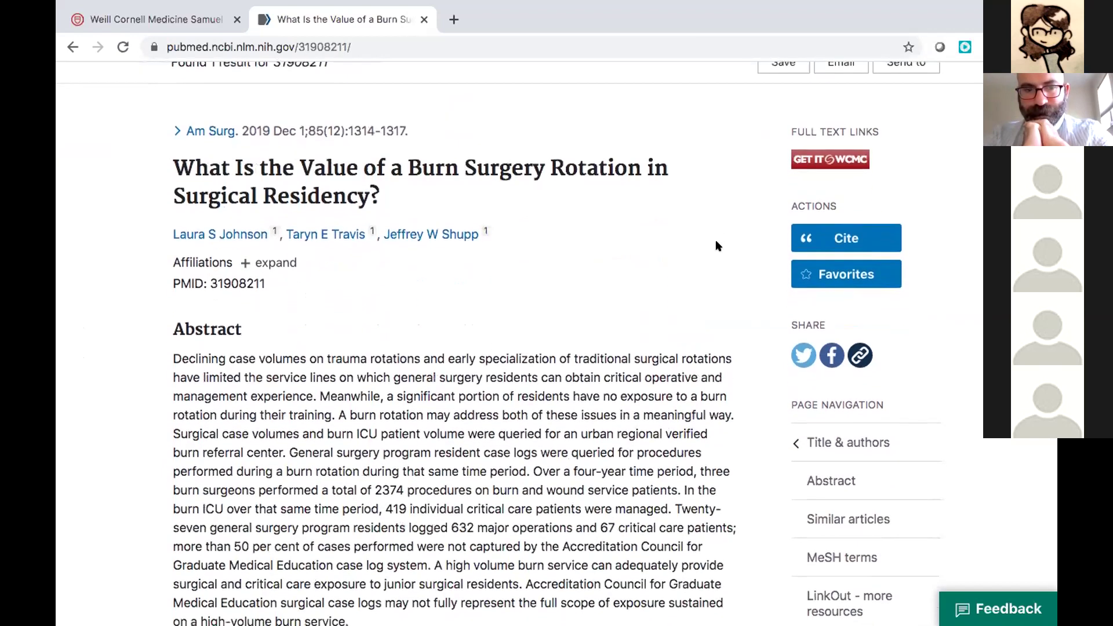
pyautogui.click(810, 158)
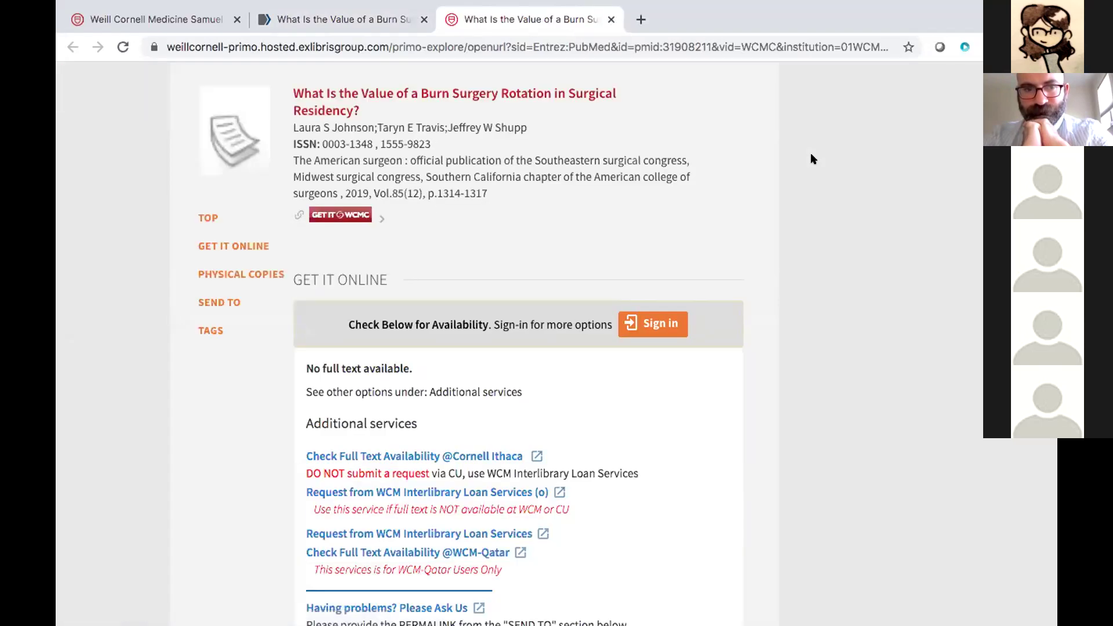
pyautogui.scroll(-2, 780, 320)
pyautogui.scroll(-3, 780, 320)
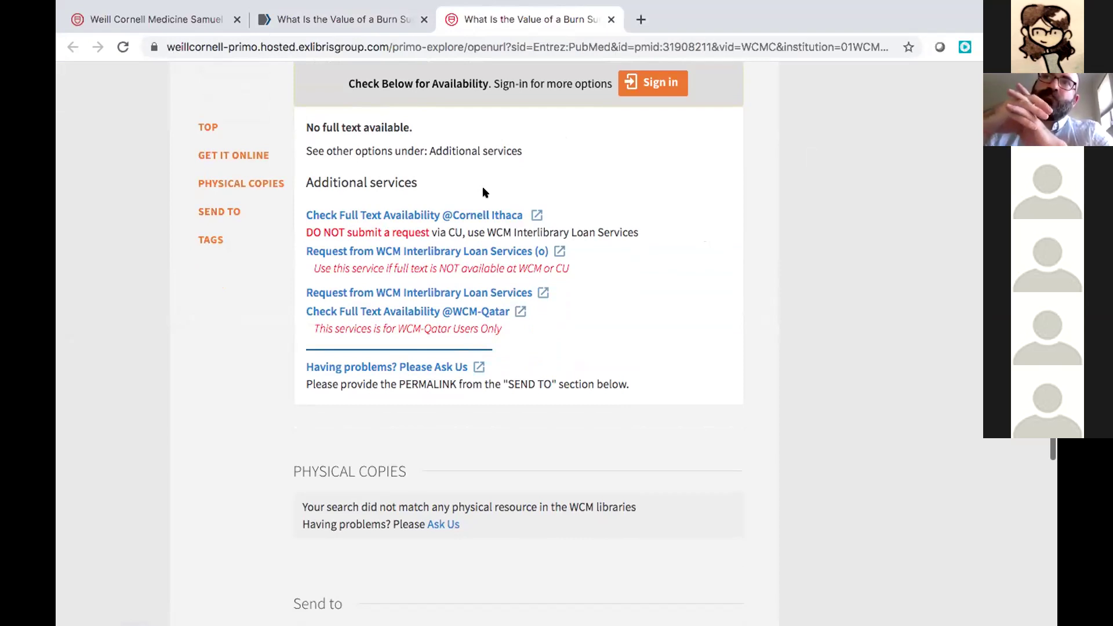
# Step: Open the Request from WCM Interlibrary Loan Services (o) form, signing in through Weill Cornell Medicine with the prefilled credentials
pyautogui.click(478, 252)
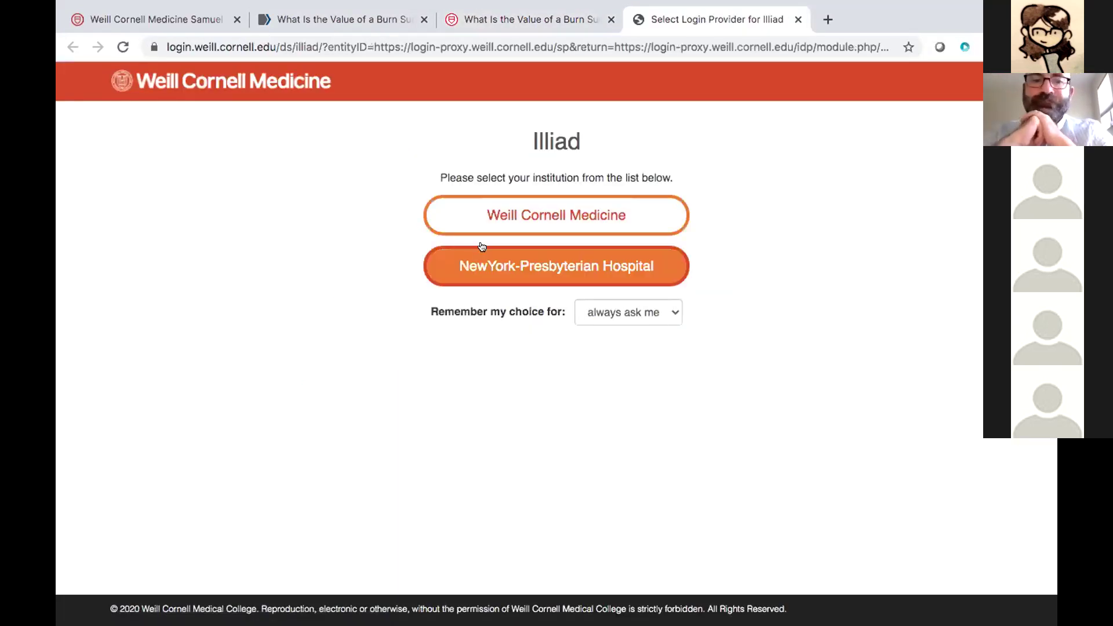
pyautogui.click(609, 211)
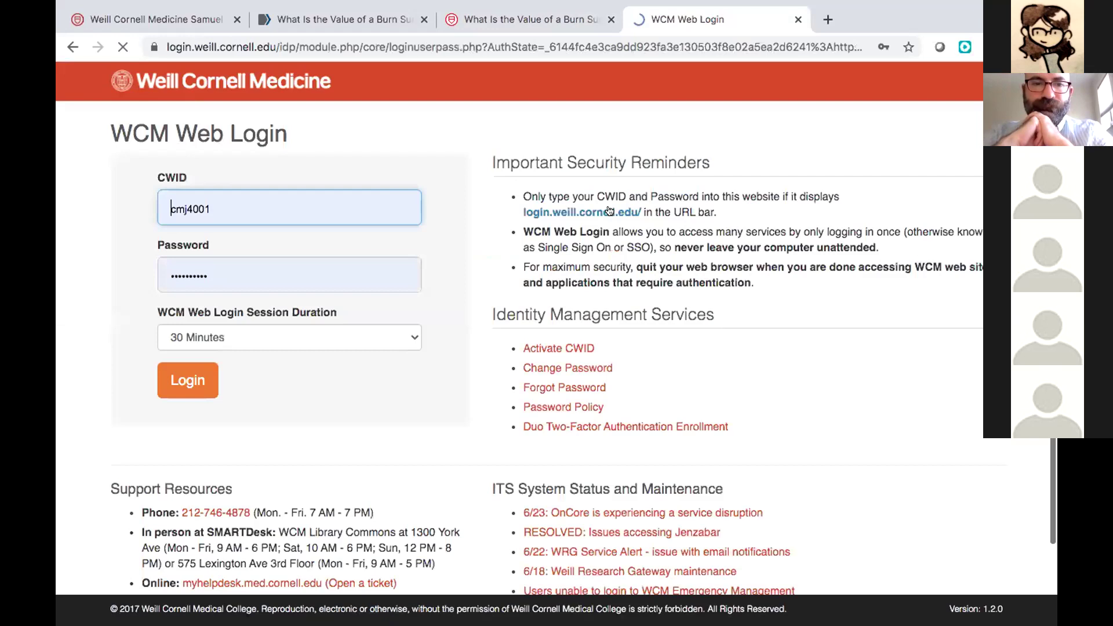
pyautogui.click(171, 378)
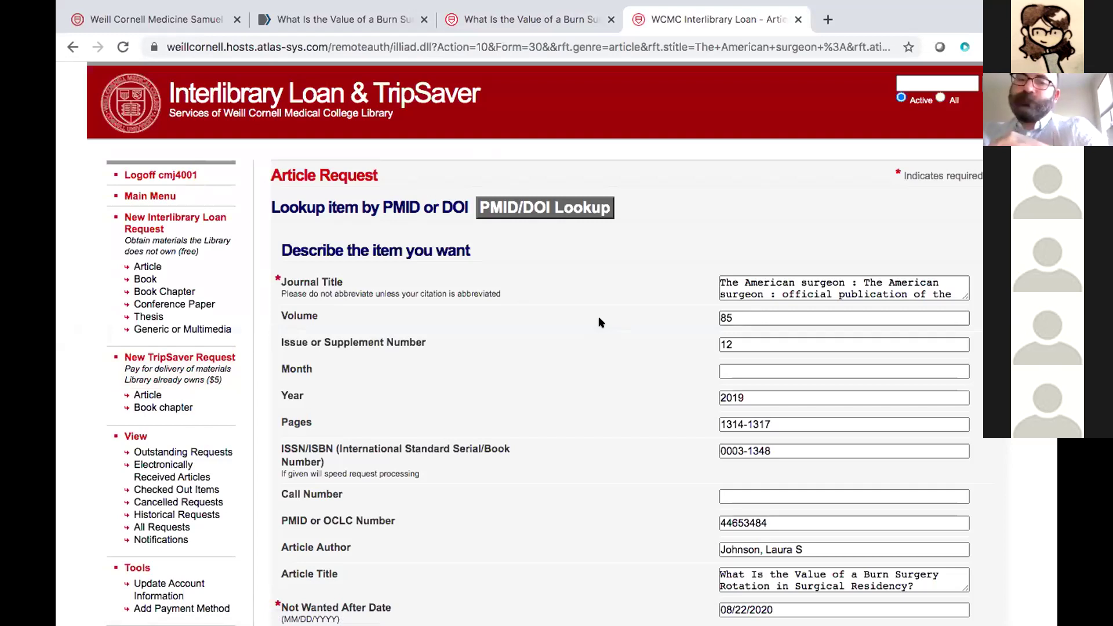
# Step: Review the prefilled interlibrary loan article request through the copyright notice, and close the request and Get It pages without submitting
pyautogui.scroll(-3, 600, 322)
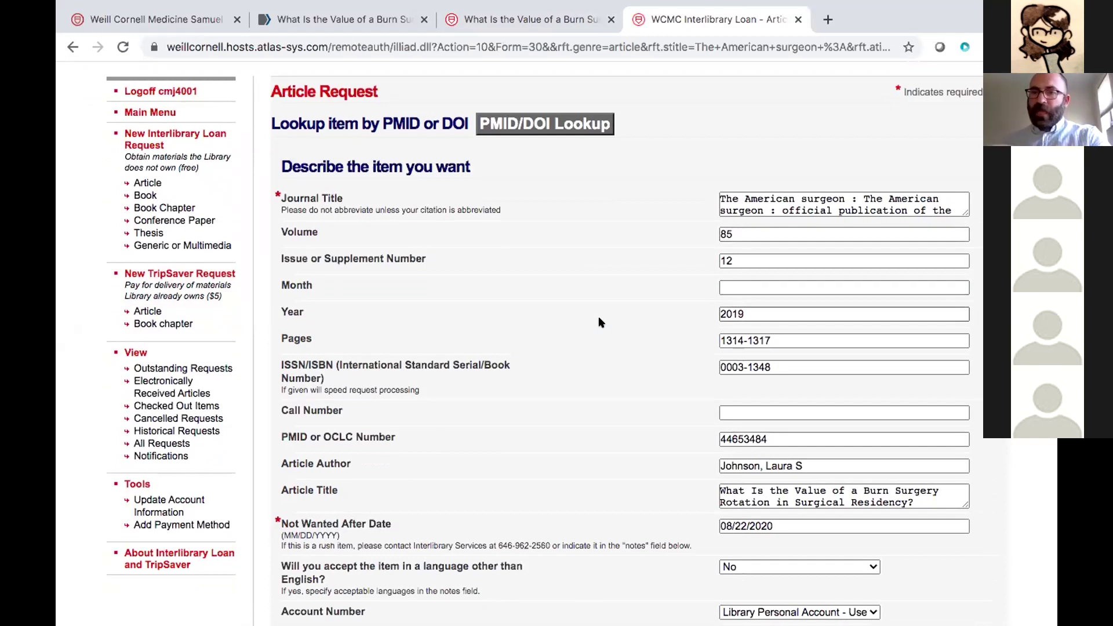
pyautogui.scroll(-1, 600, 322)
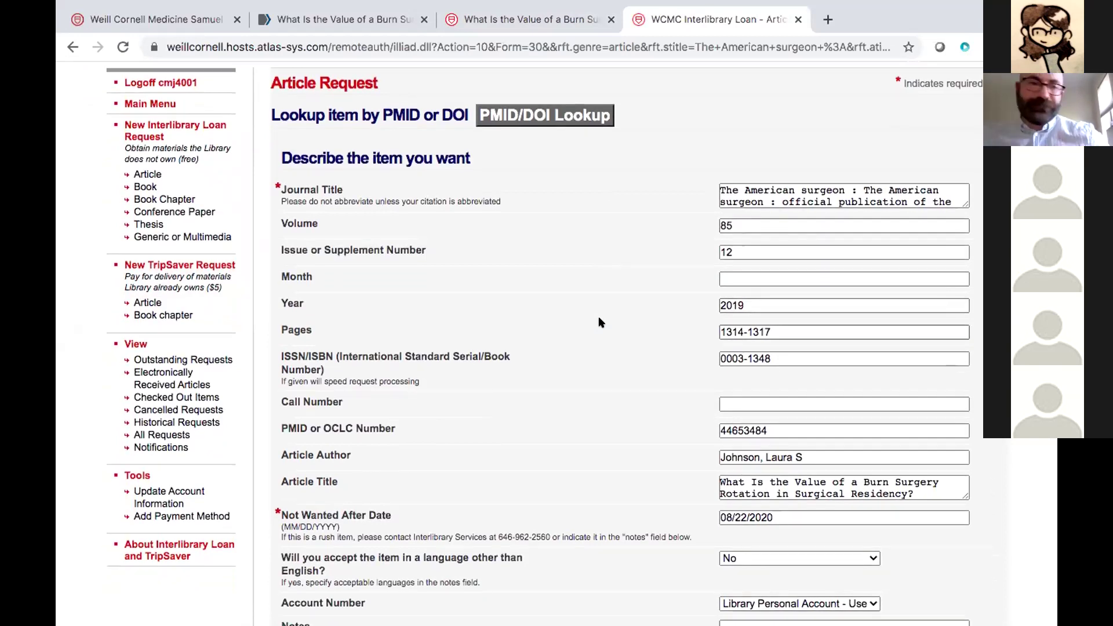
pyautogui.scroll(-2, 599, 322)
pyautogui.scroll(-10, 600, 322)
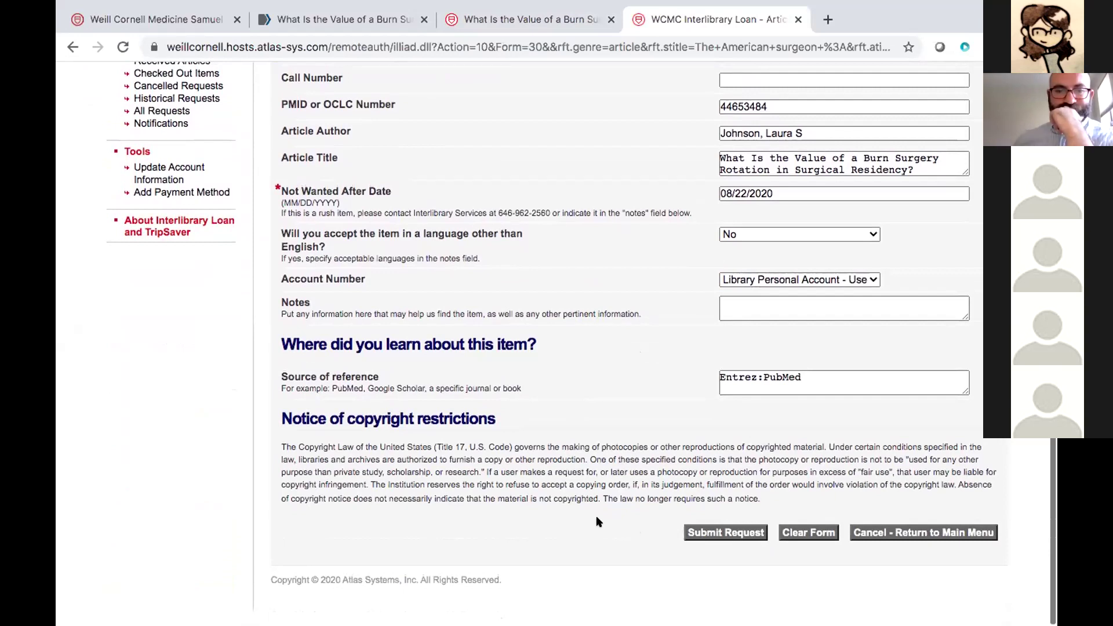
pyautogui.scroll(4, 599, 522)
pyautogui.scroll(9, 599, 522)
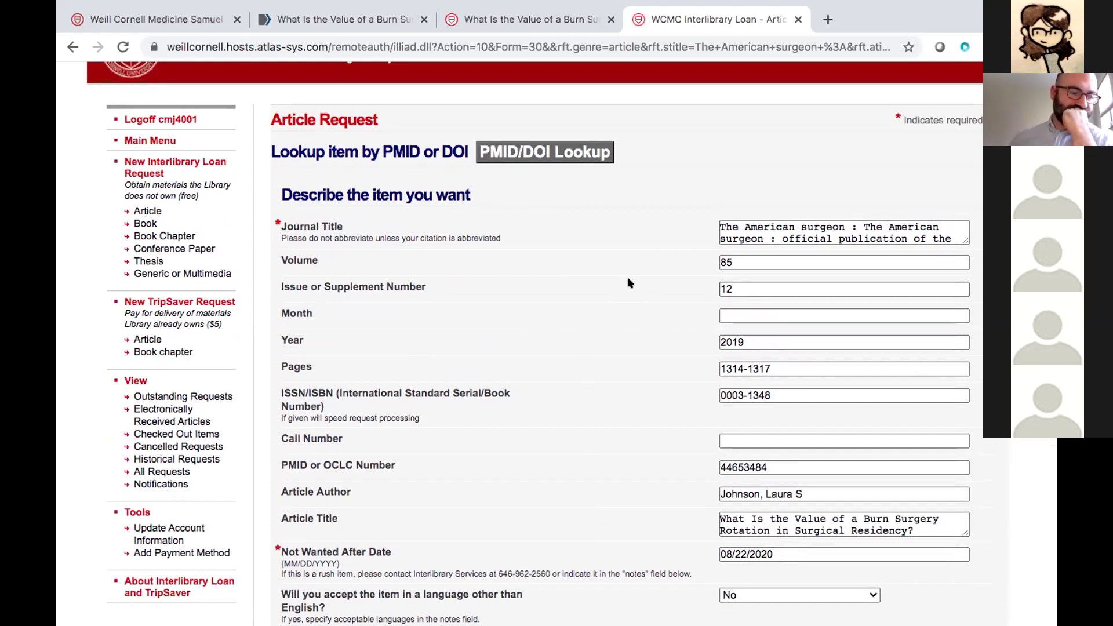
pyautogui.click(798, 21)
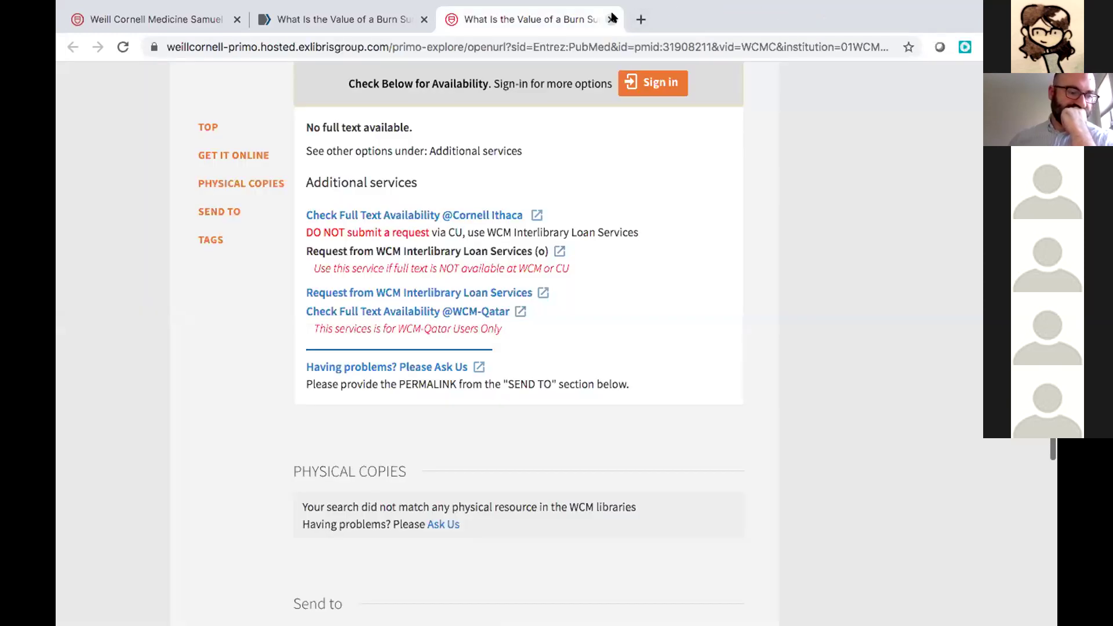
pyautogui.click(611, 19)
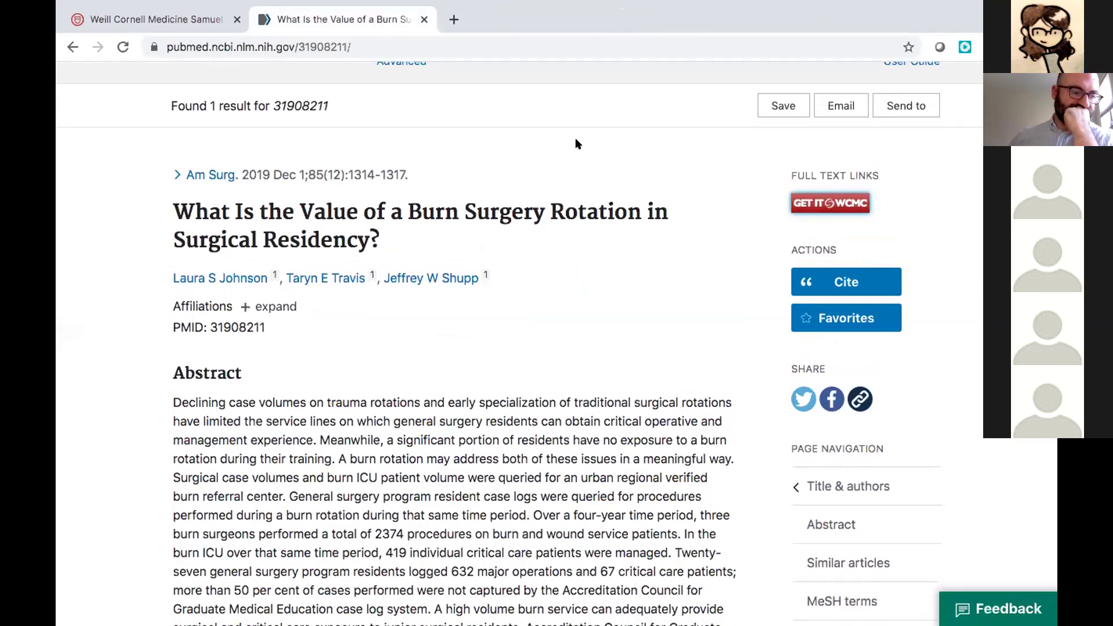
# Step: Open PubMed's advanced search builder and reopen the breast cancer results from the search history
pyautogui.scroll(2, 577, 144)
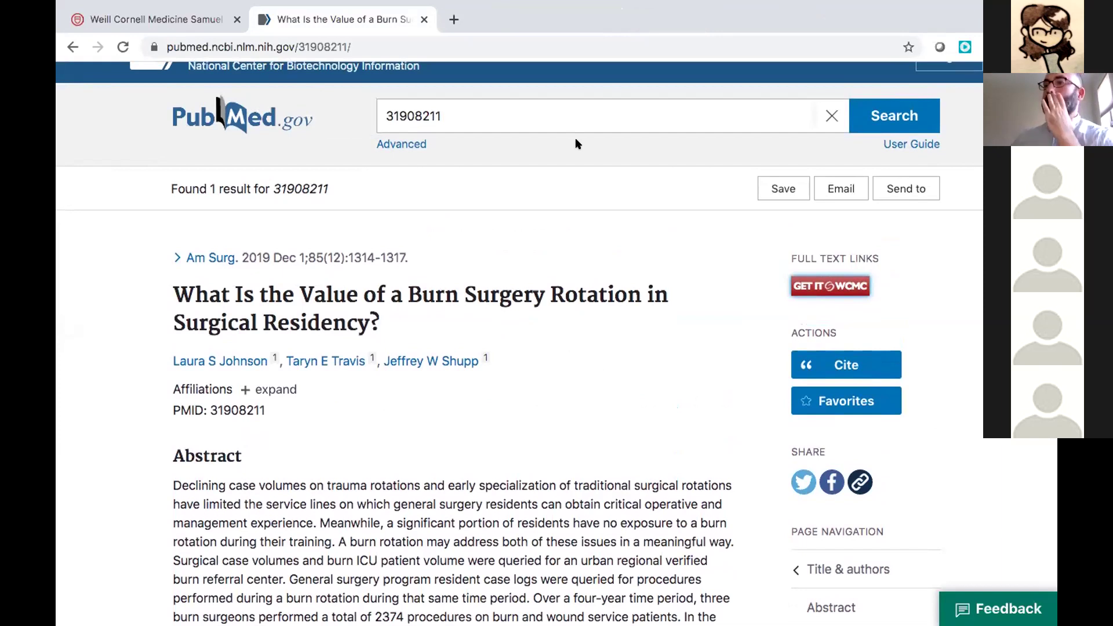
pyautogui.click(397, 145)
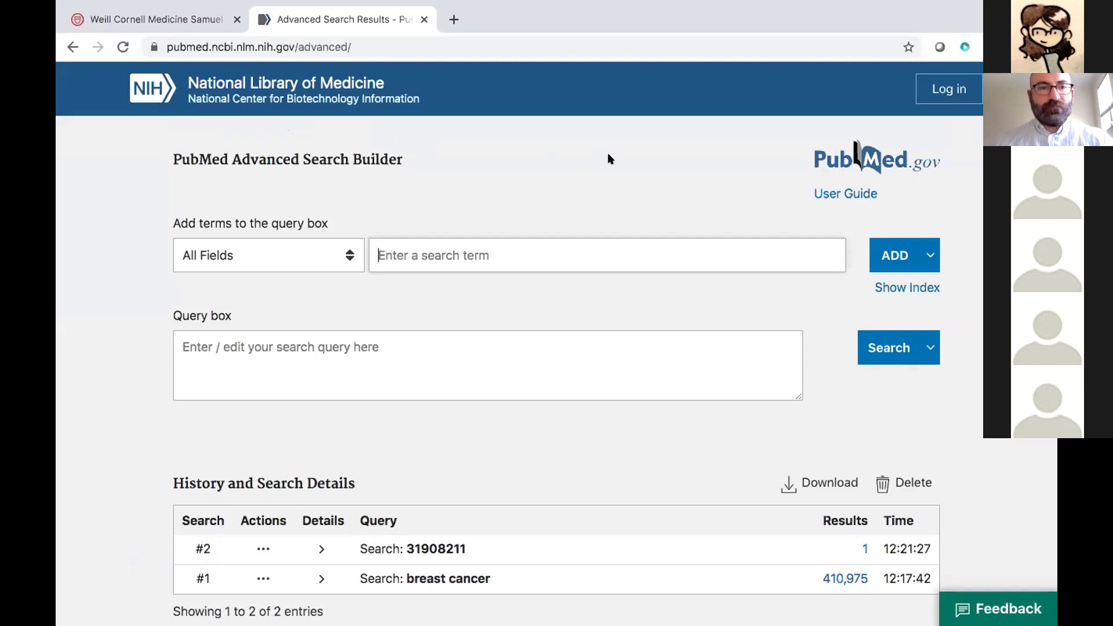
pyautogui.scroll(-1, 609, 158)
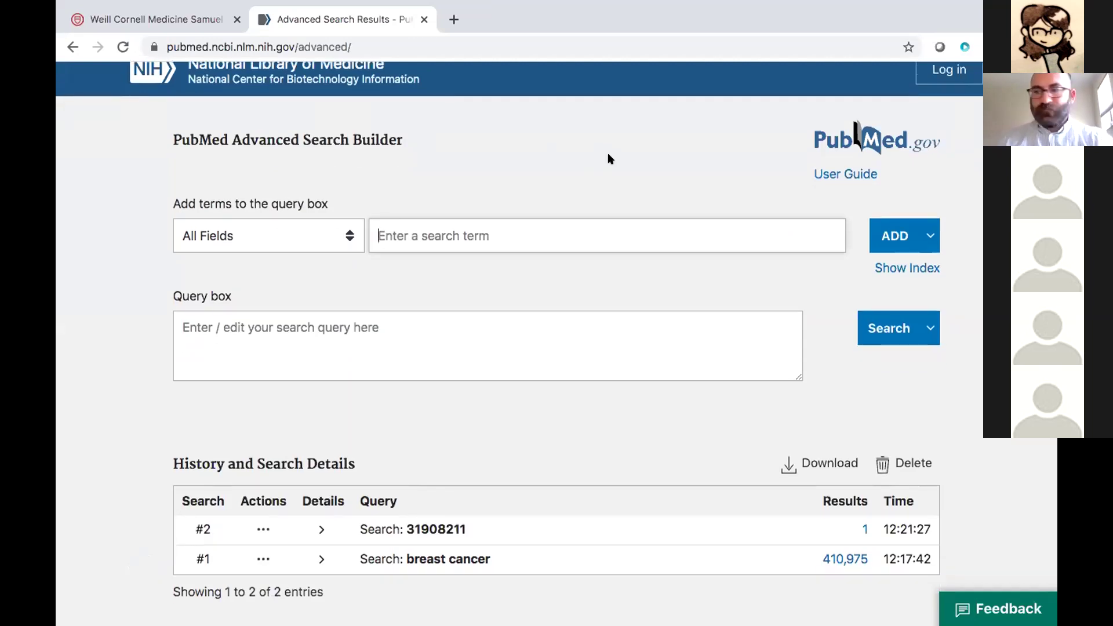
pyautogui.scroll(-1, 609, 158)
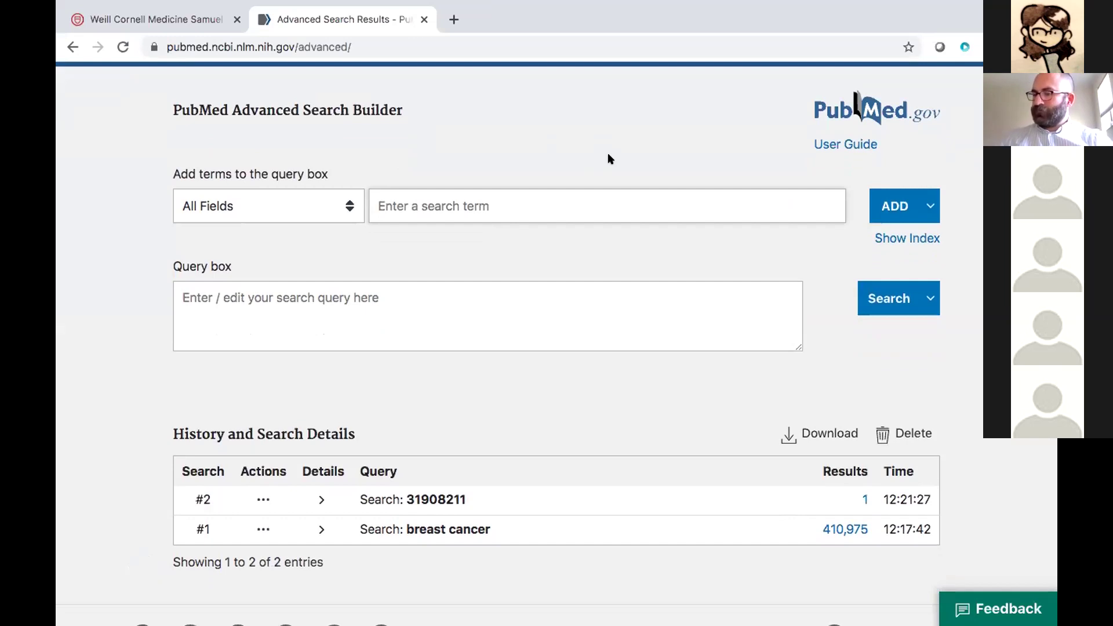
pyautogui.scroll(-5, 608, 158)
pyautogui.scroll(-2, 609, 155)
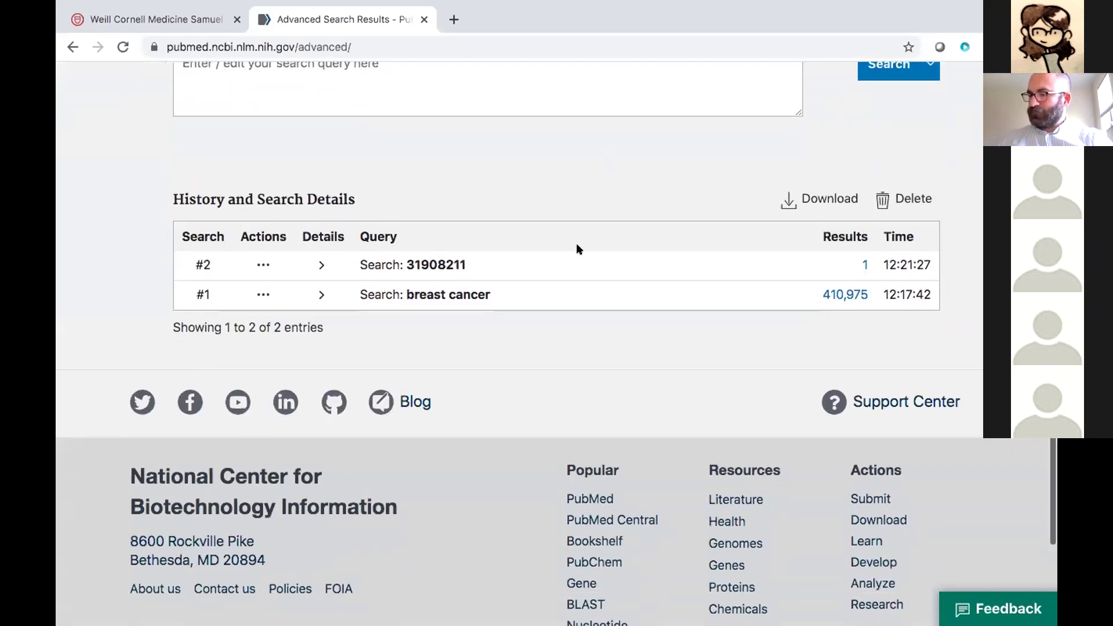
pyautogui.click(841, 296)
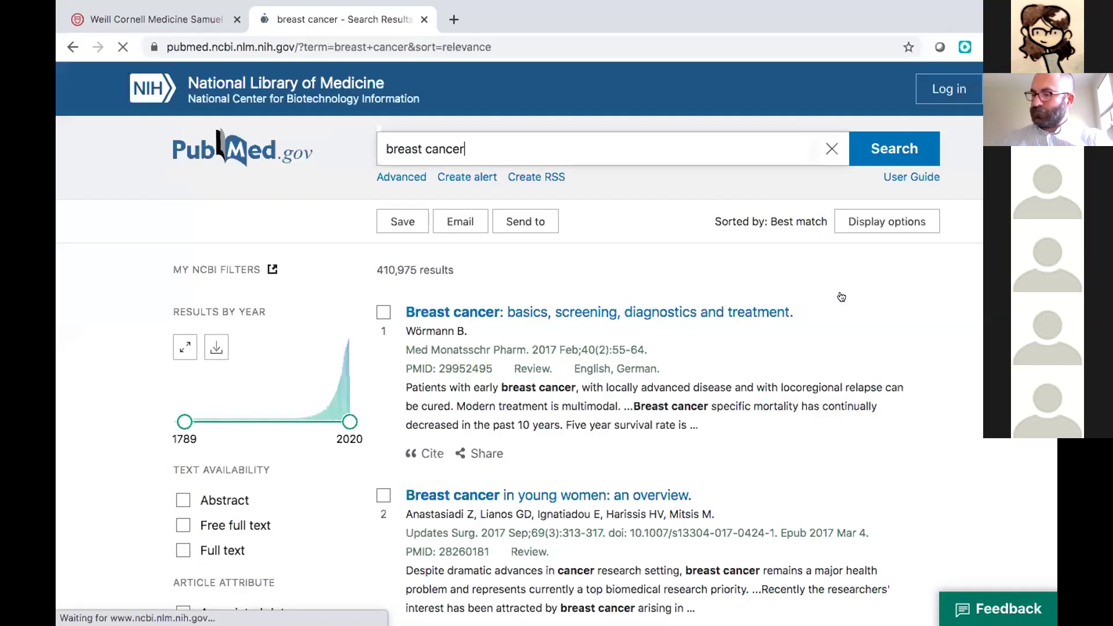
# Step: Limit the breast cancer results to the years 2005 to 2020 with the results-by-year timeline
pyautogui.scroll(-1, 940, 305)
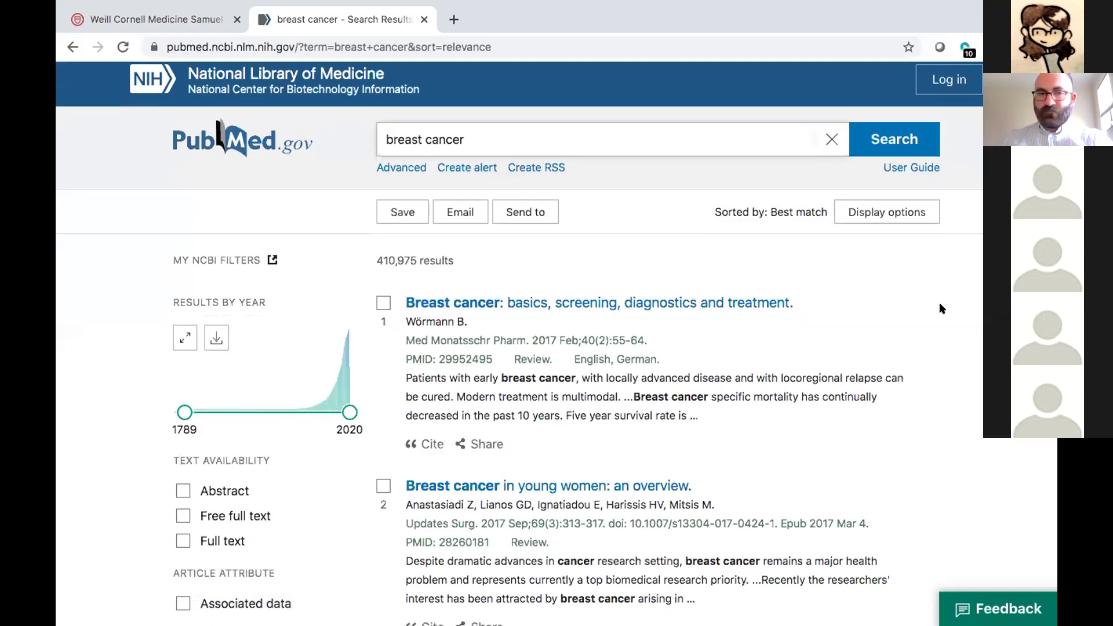
pyautogui.scroll(-2, 941, 307)
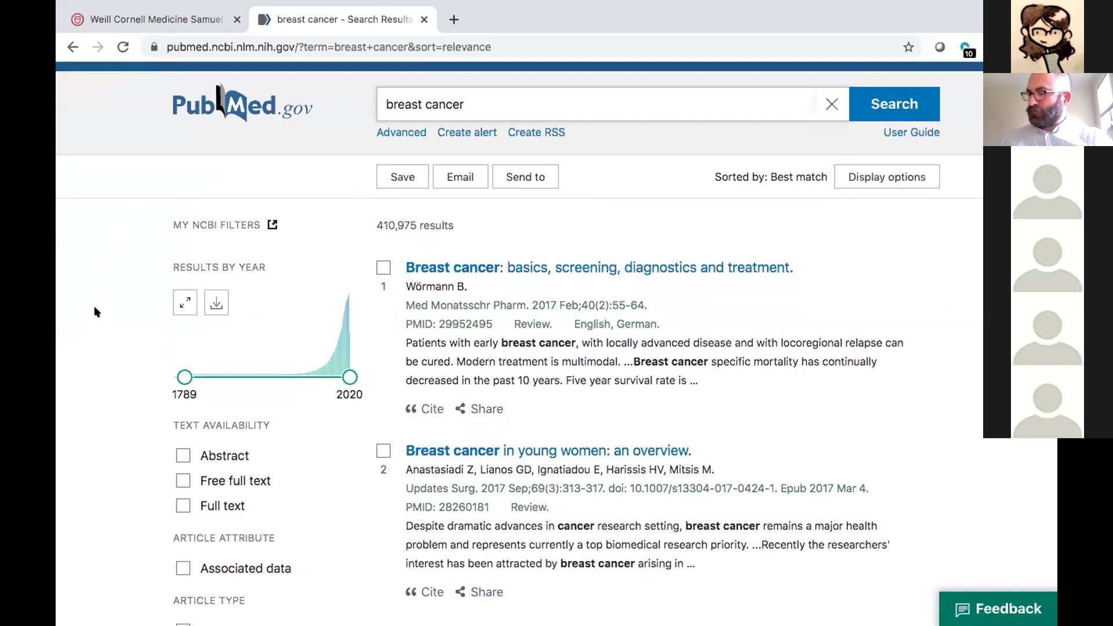
pyautogui.scroll(-1, 97, 312)
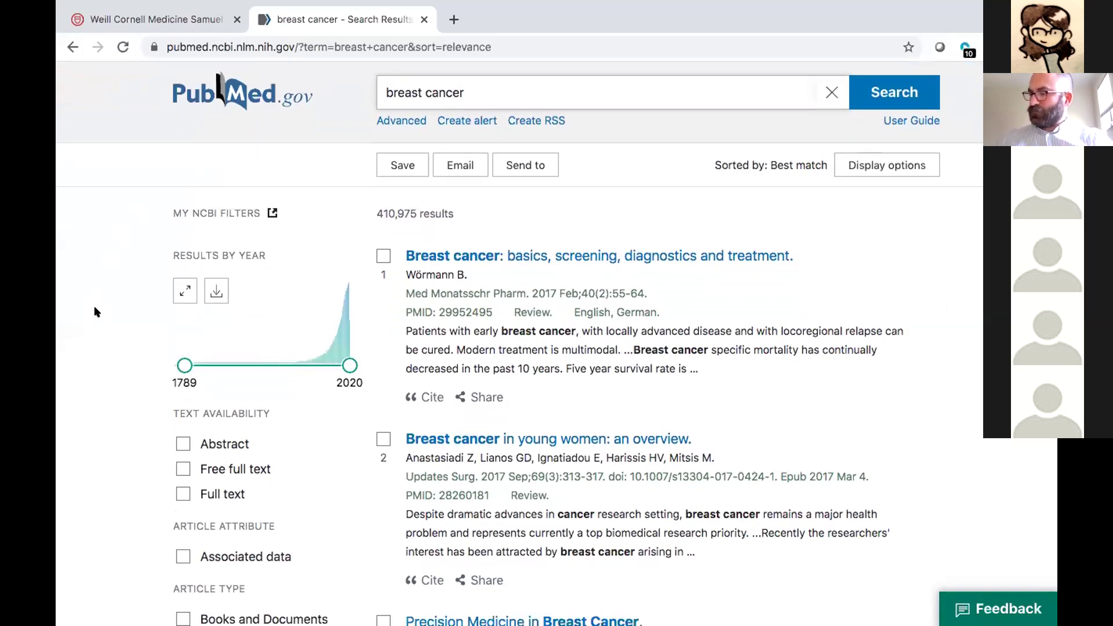
pyautogui.scroll(-3, 97, 312)
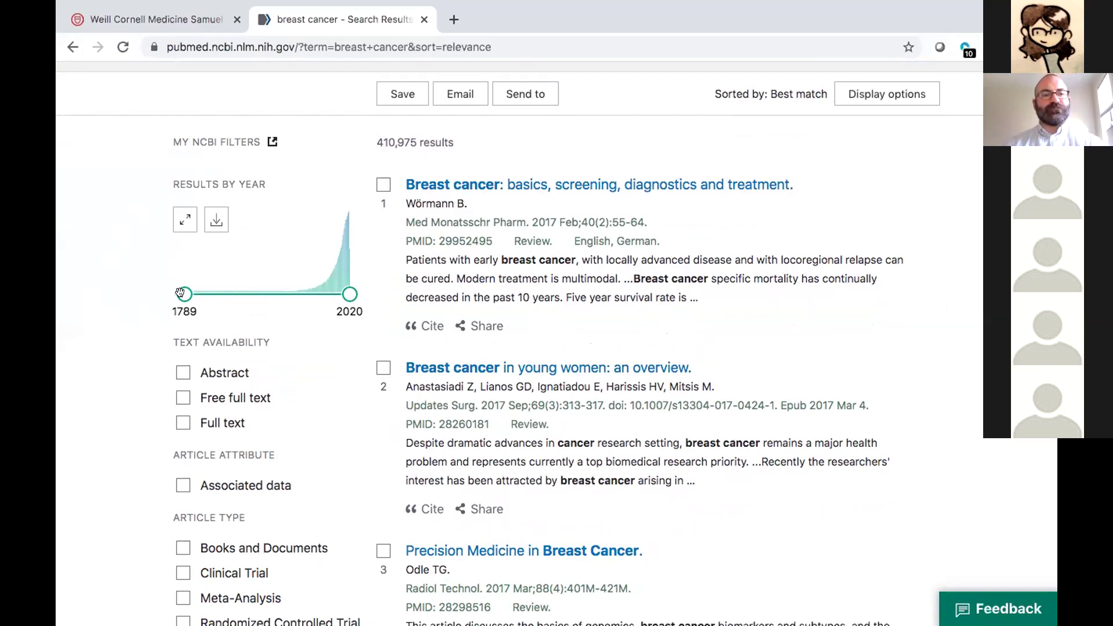
pyautogui.moveTo(180, 292); pyautogui.dragTo(335, 300)
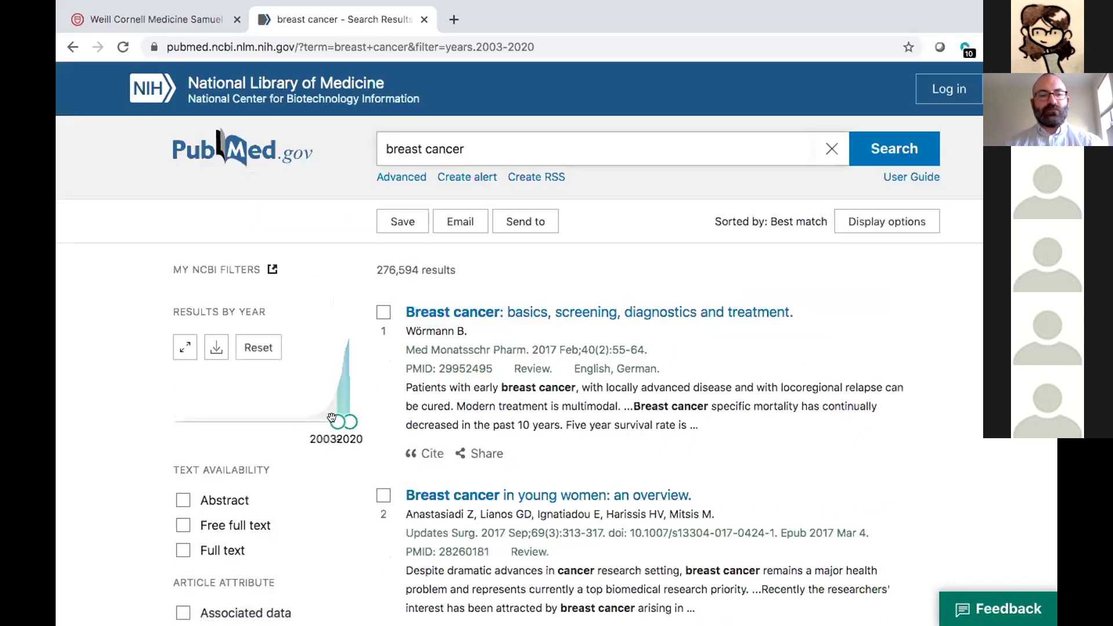
pyautogui.click(331, 418)
pyautogui.moveTo(331, 418); pyautogui.dragTo(335, 422)
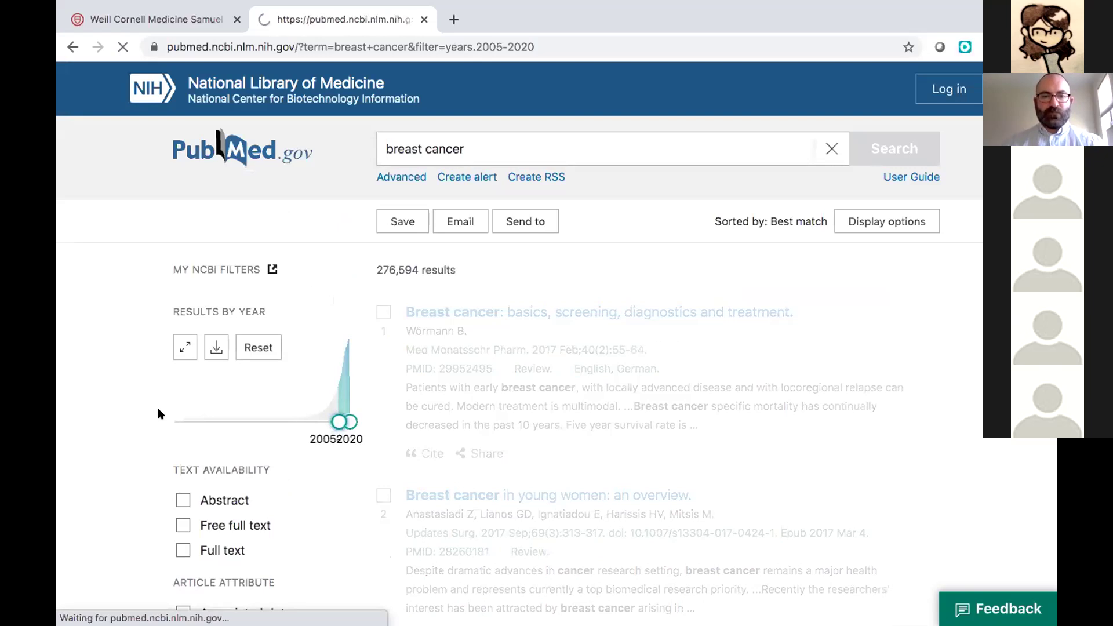
# Step: Look through the result filters for text availability, article attribute, article type and publication date
pyautogui.scroll(-2, 162, 409)
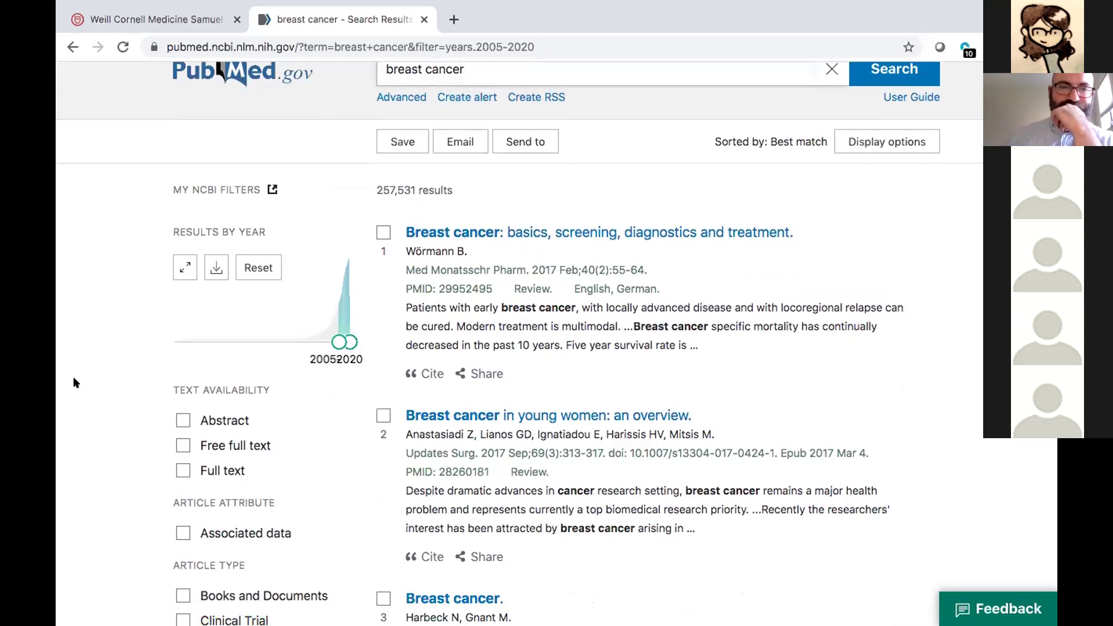
pyautogui.scroll(-5, 75, 382)
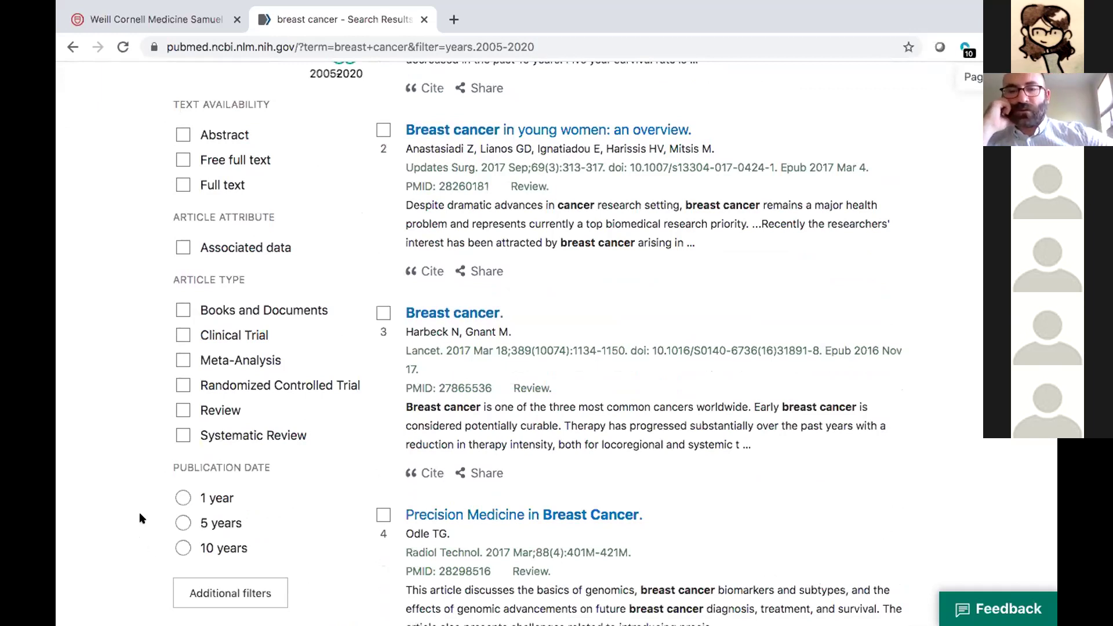
pyautogui.scroll(3, 141, 517)
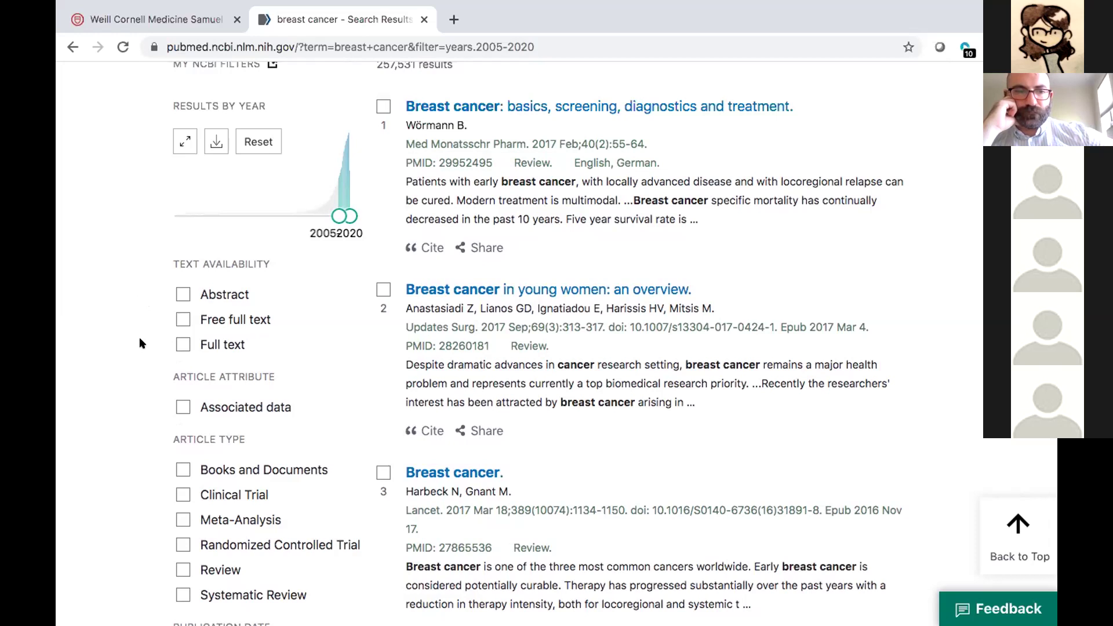
pyautogui.scroll(-2, 141, 343)
pyautogui.scroll(-2, 141, 344)
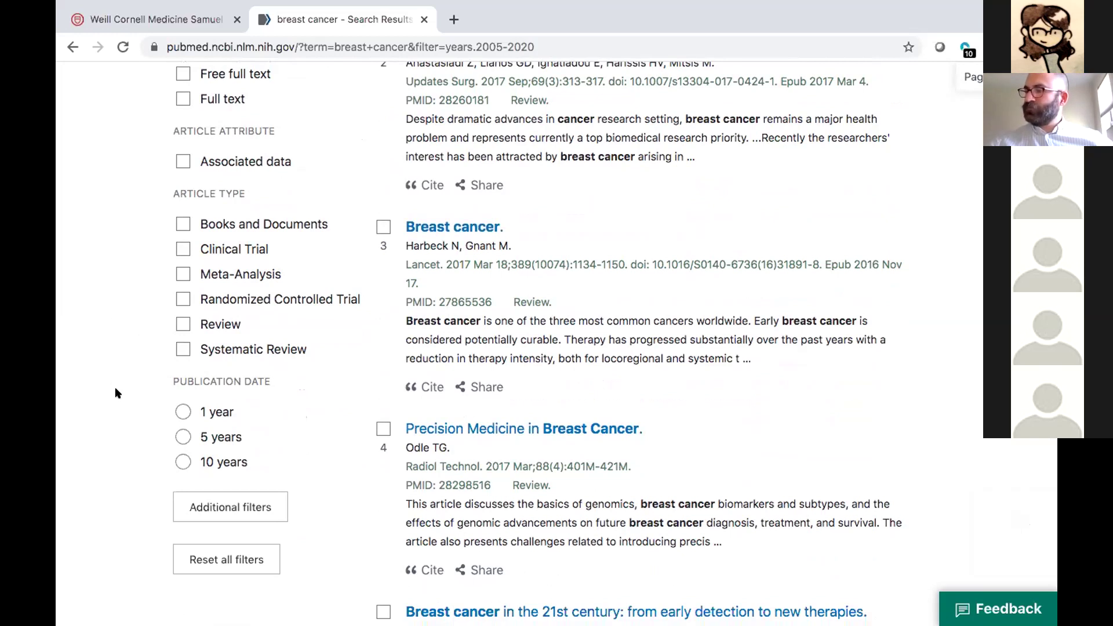
# Step: Add Guideline to the available article type filters and limit the breast cancer results to guidelines
pyautogui.scroll(-3, 114, 393)
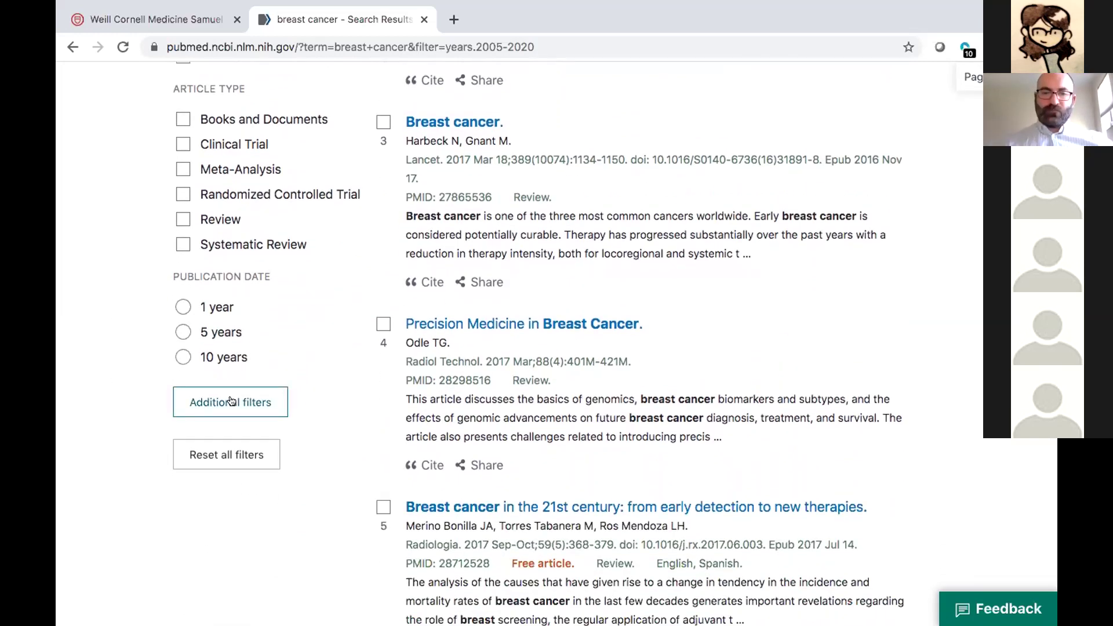
pyautogui.click(231, 401)
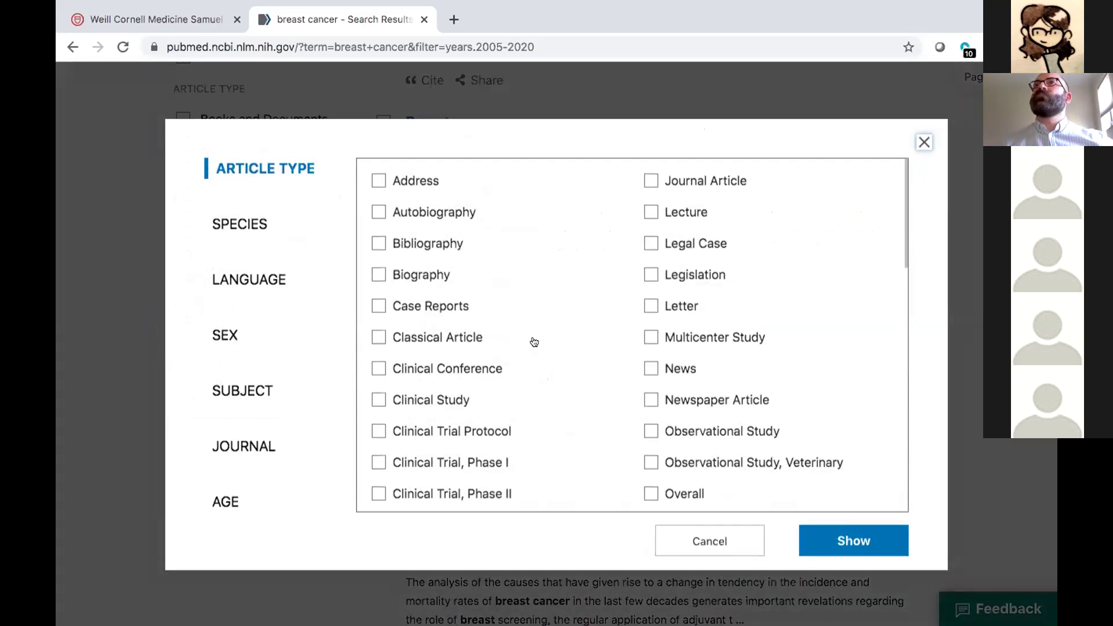
pyautogui.scroll(-2, 534, 342)
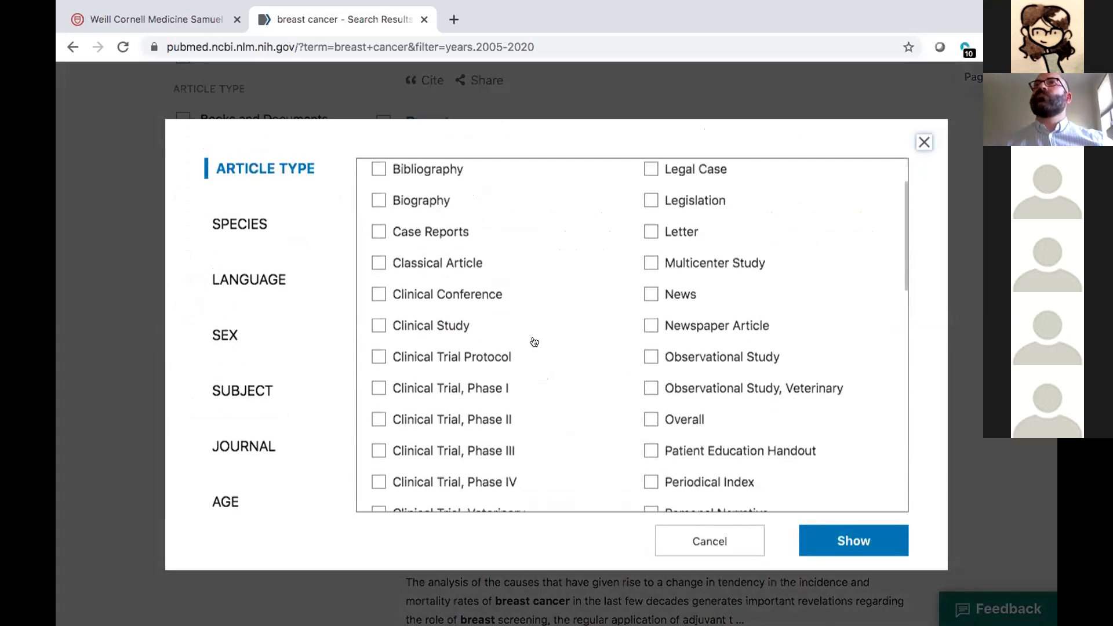
pyautogui.scroll(-5, 534, 343)
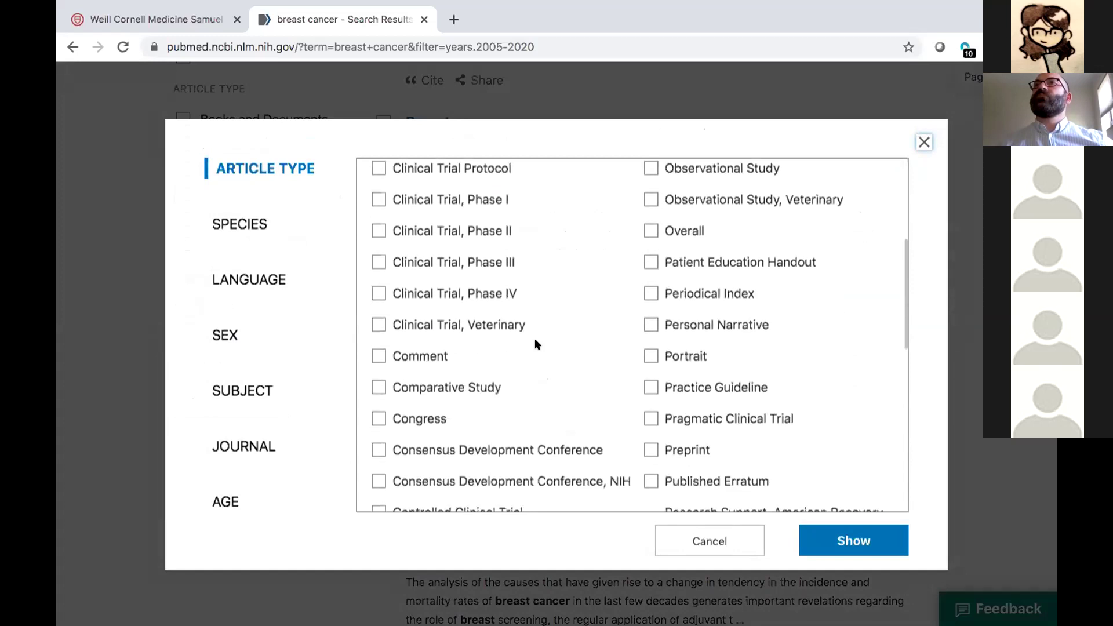
pyautogui.scroll(-5, 534, 341)
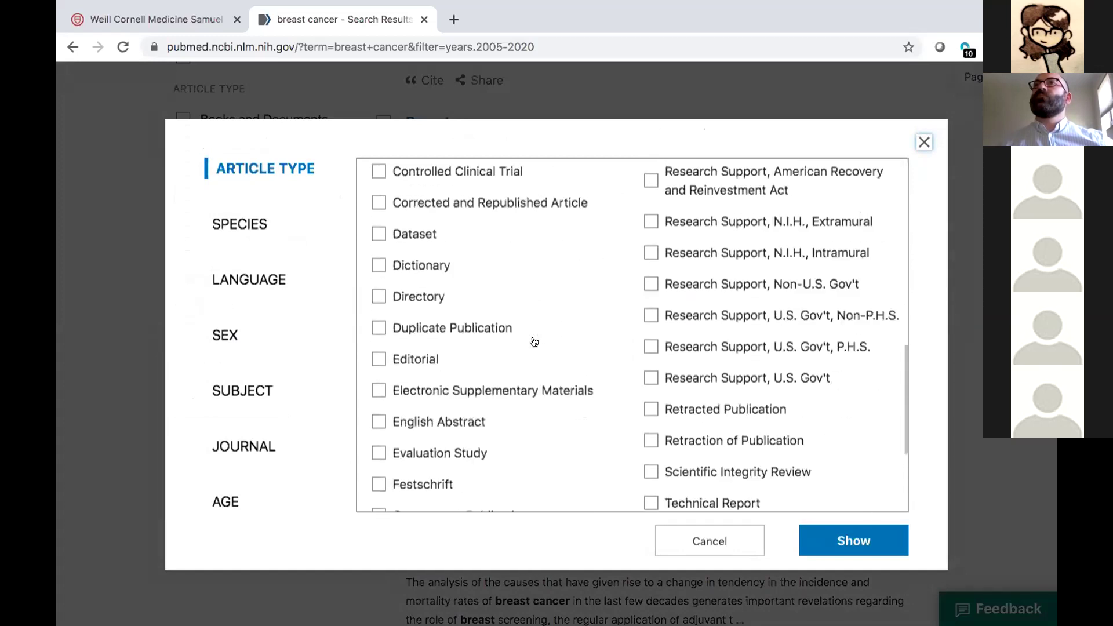
pyautogui.scroll(-1, 535, 344)
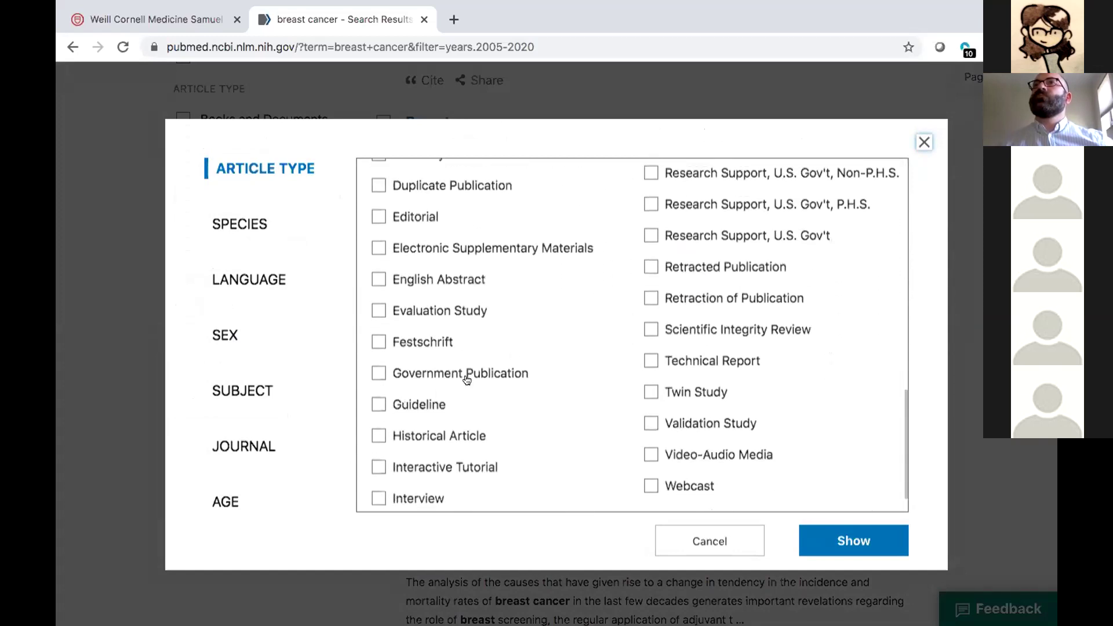
pyautogui.click(378, 403)
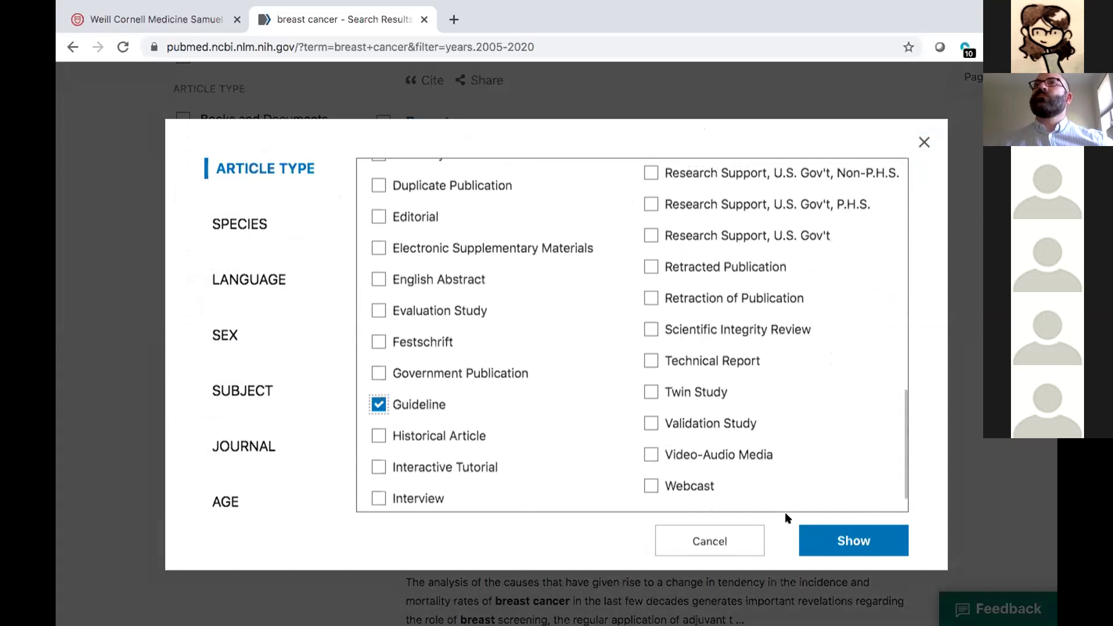
pyautogui.click(852, 540)
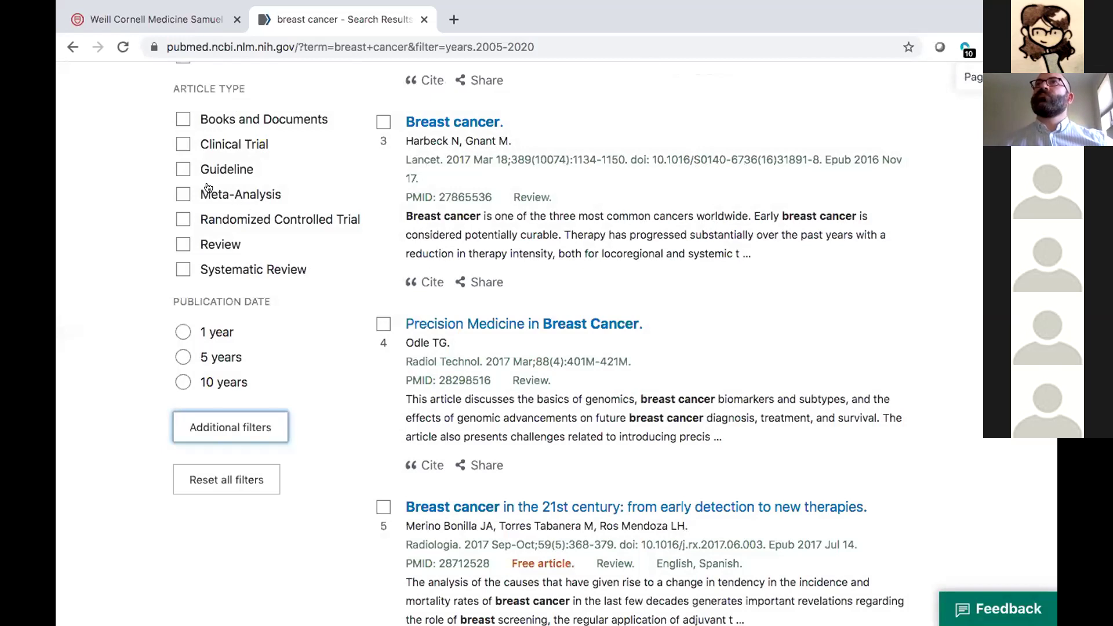
pyautogui.click(181, 168)
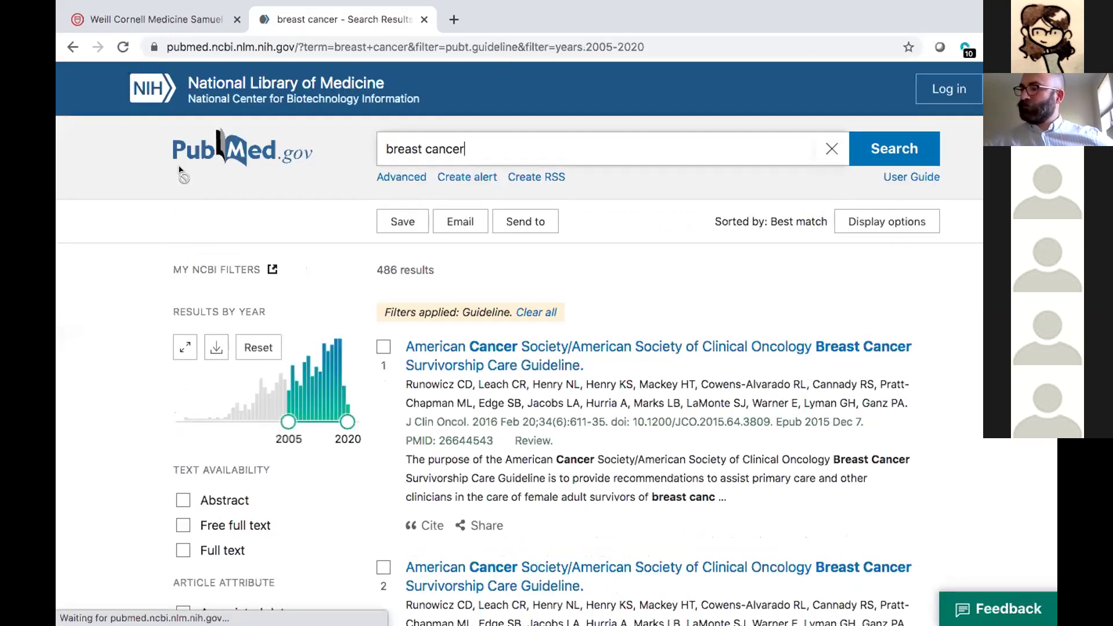
# Step: Select the Humans species and English language options in the additional filters
pyautogui.scroll(-9, 91, 456)
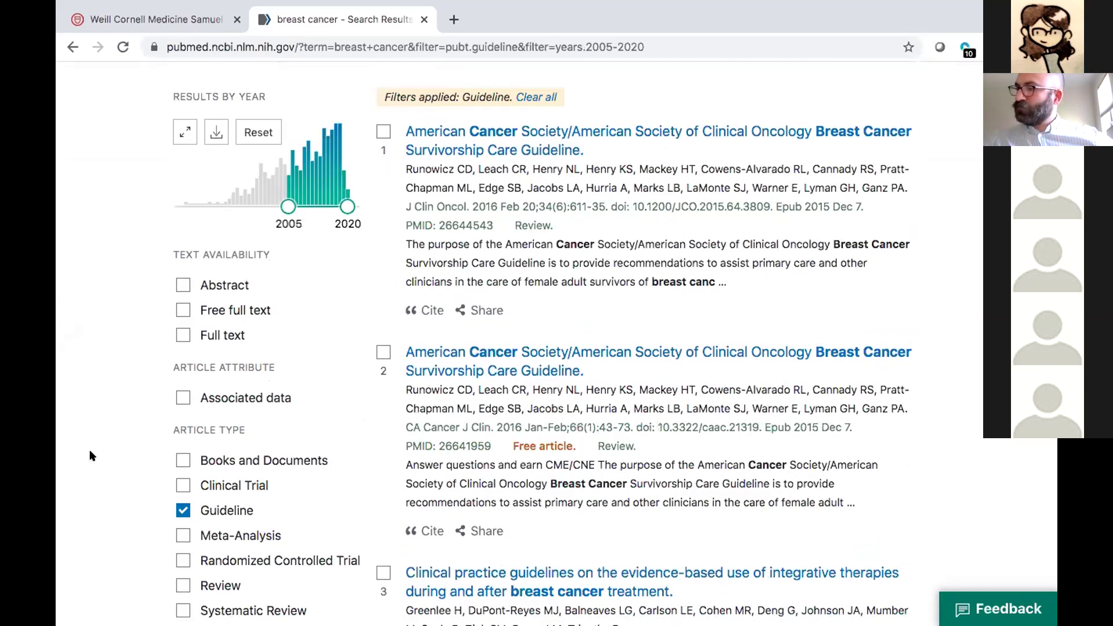
pyautogui.scroll(-1, 91, 456)
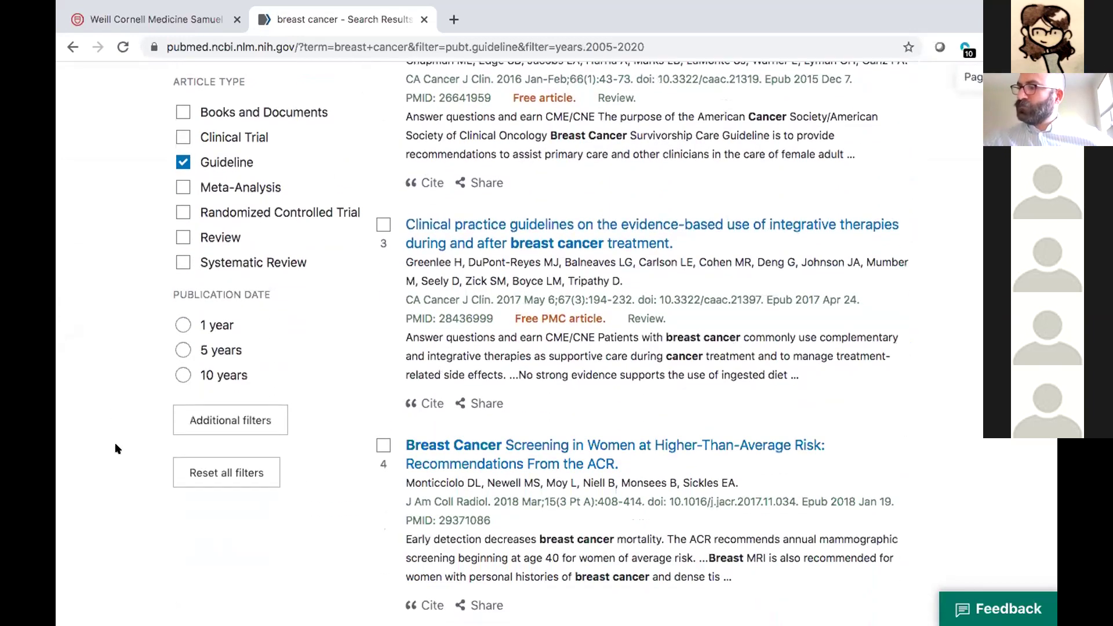
pyautogui.click(219, 421)
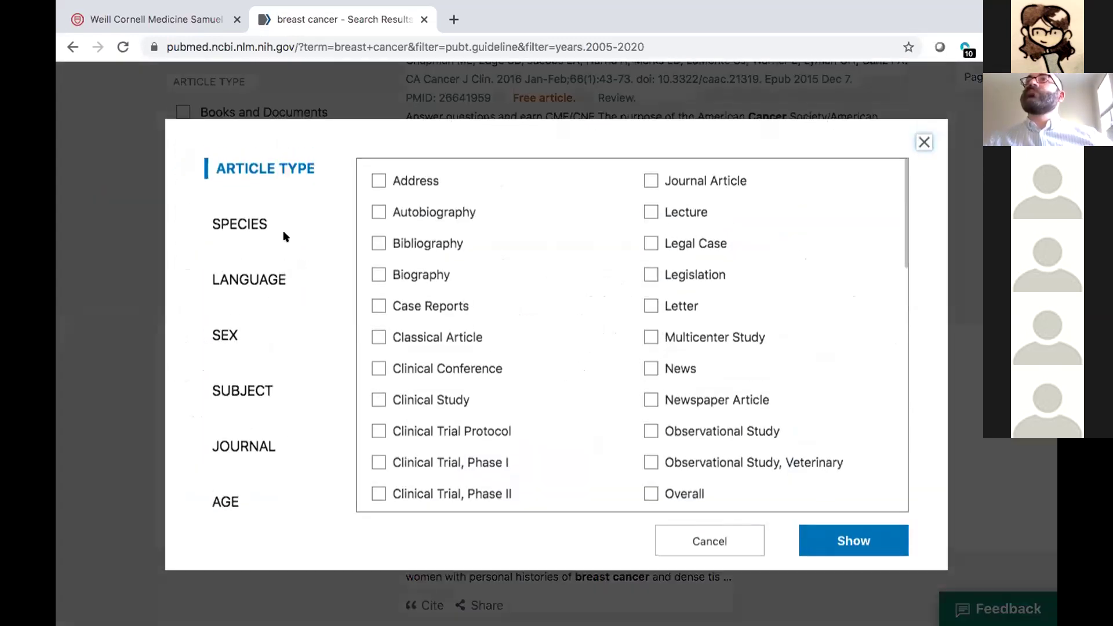
pyautogui.click(247, 224)
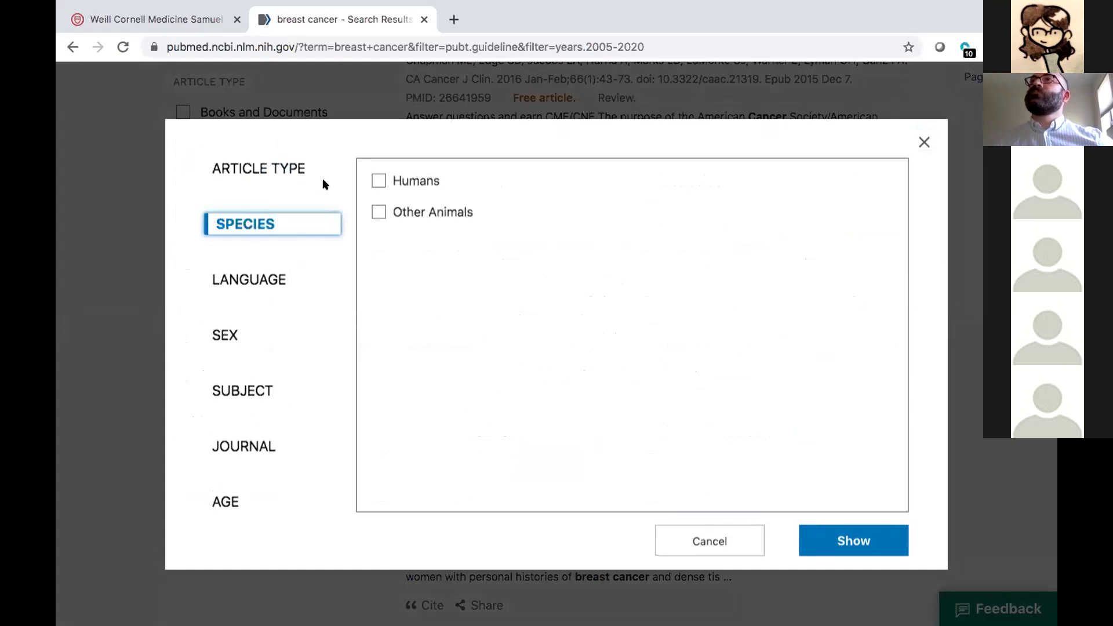
pyautogui.click(378, 180)
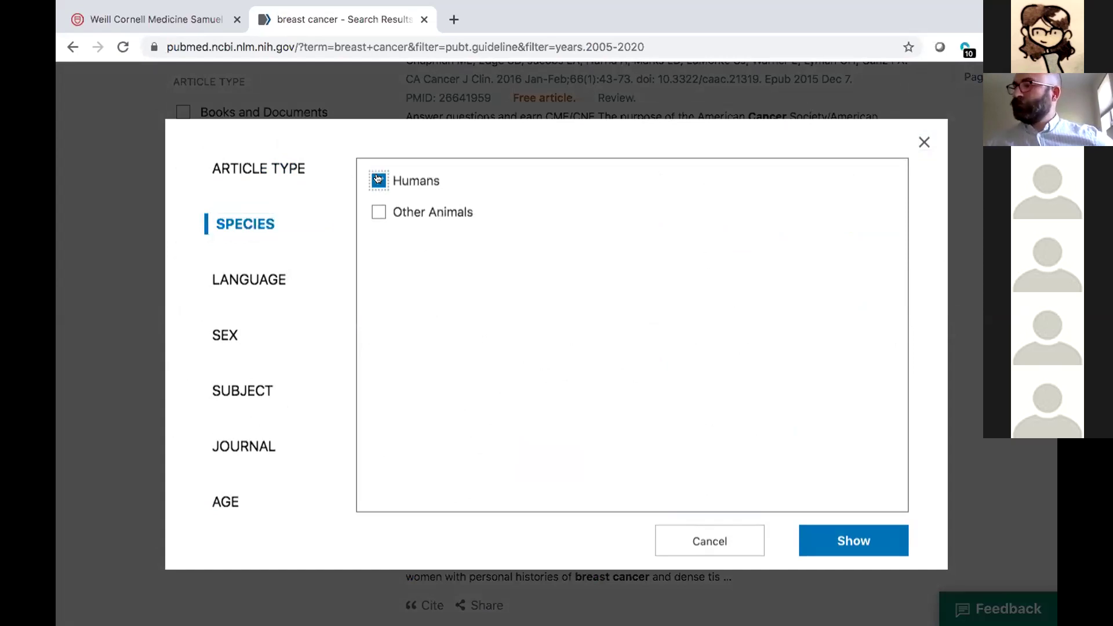
pyautogui.click(255, 277)
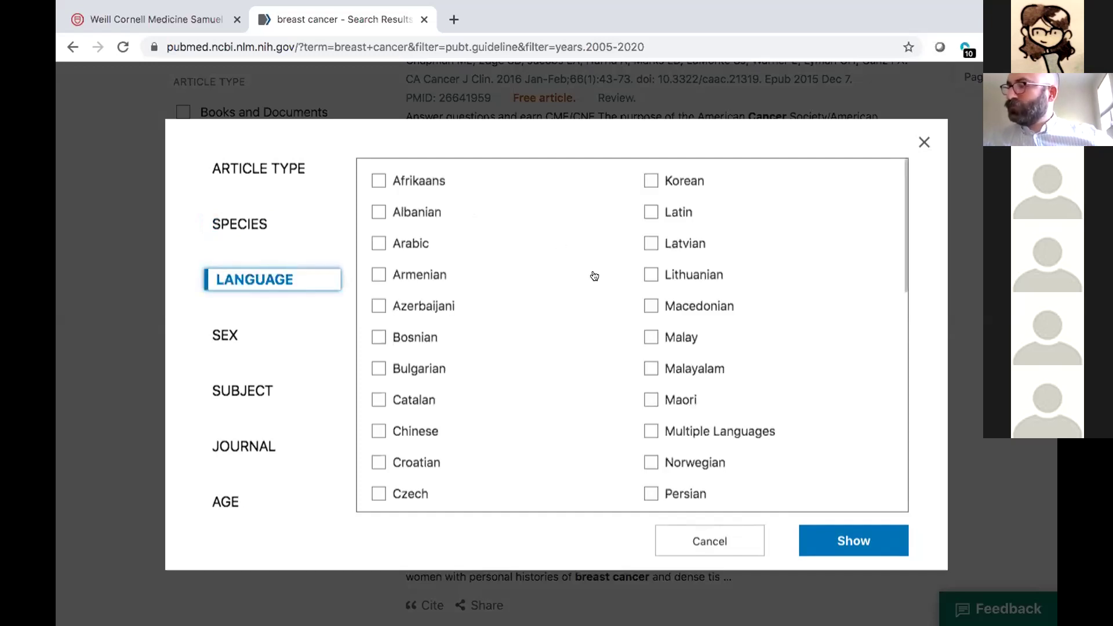
pyautogui.scroll(-5, 594, 276)
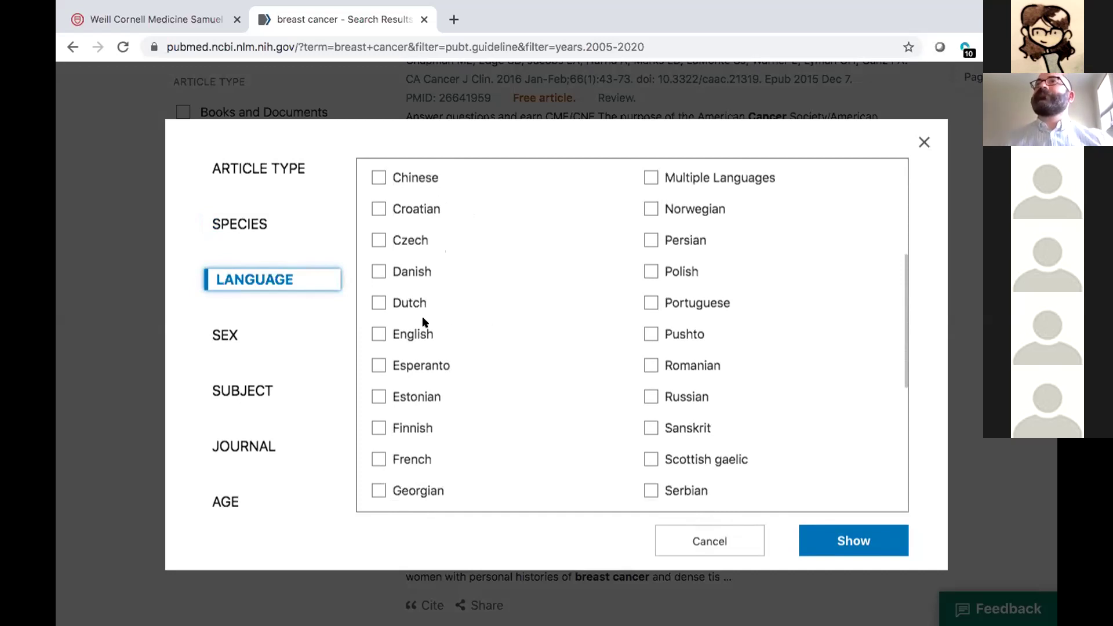
pyautogui.click(372, 336)
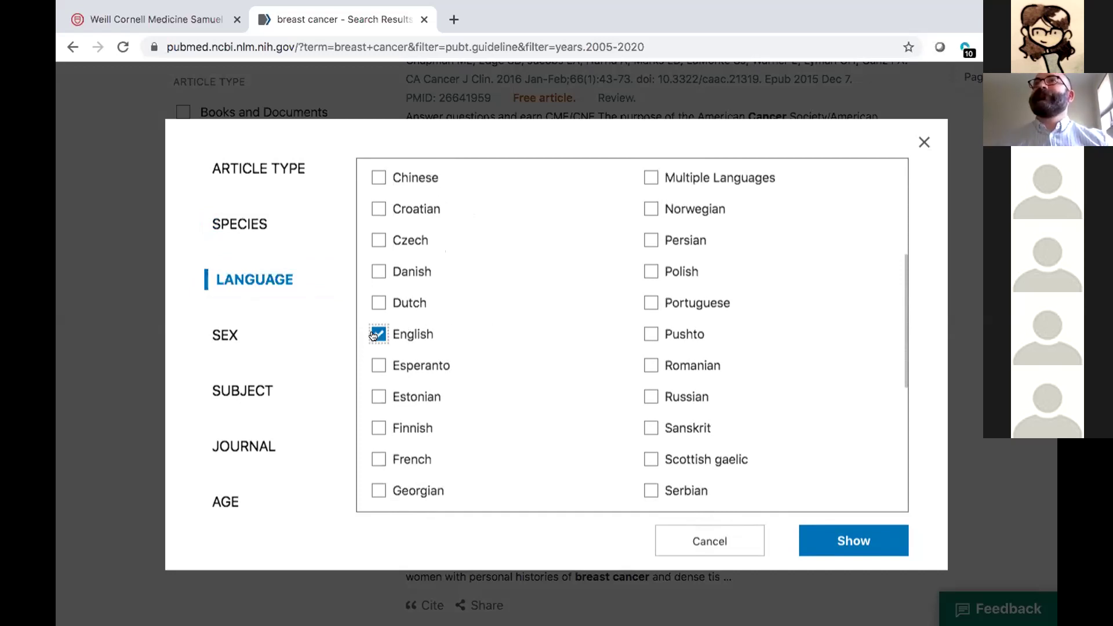
# Step: Select Female, Middle Aged + Aged: 45+ years and Middle Aged: 45-64 years, and add all chosen options to the filter list
pyautogui.click(230, 335)
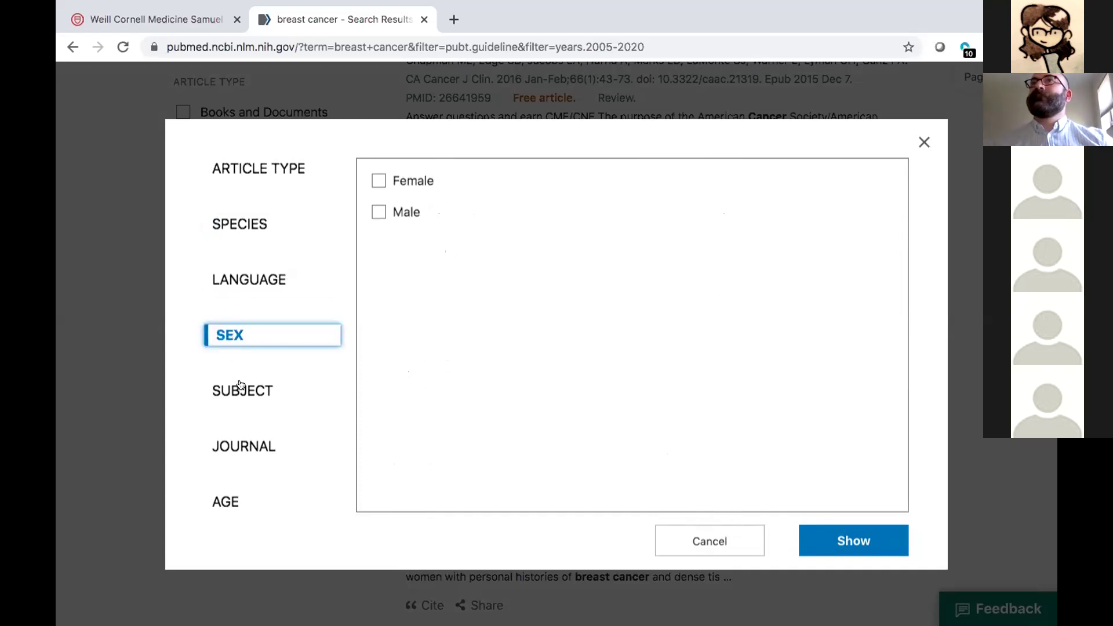
pyautogui.click(378, 180)
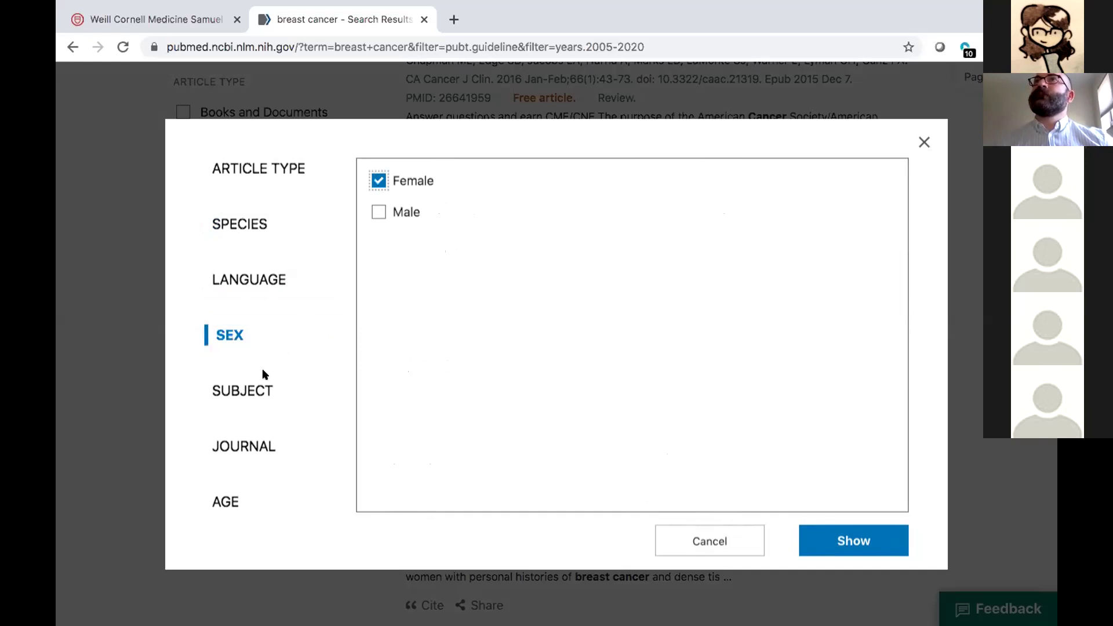
pyautogui.click(264, 386)
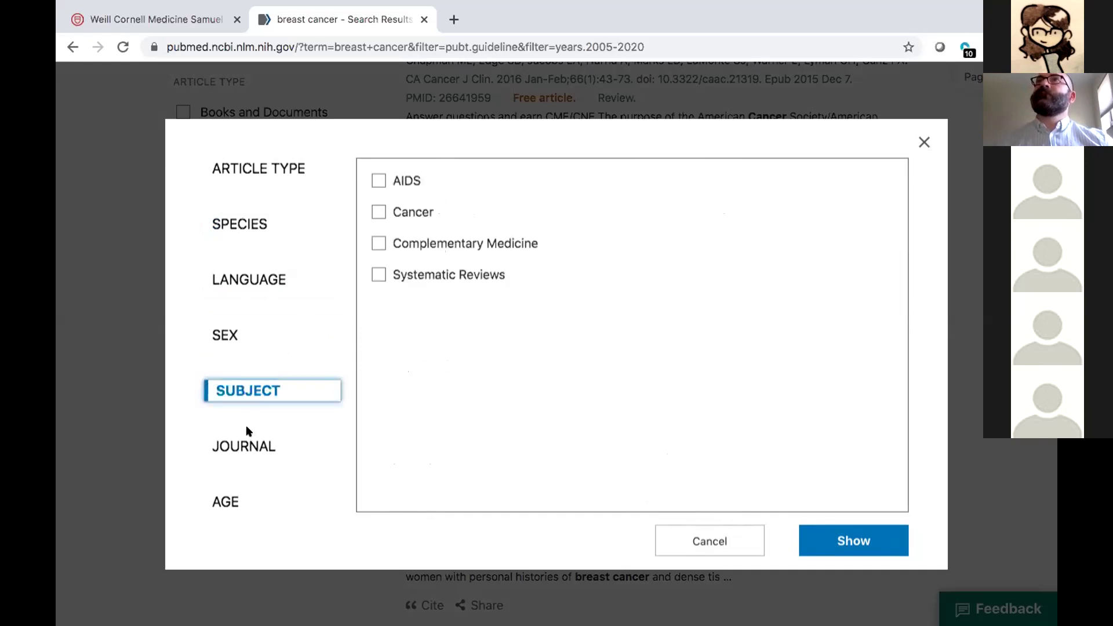
pyautogui.click(246, 446)
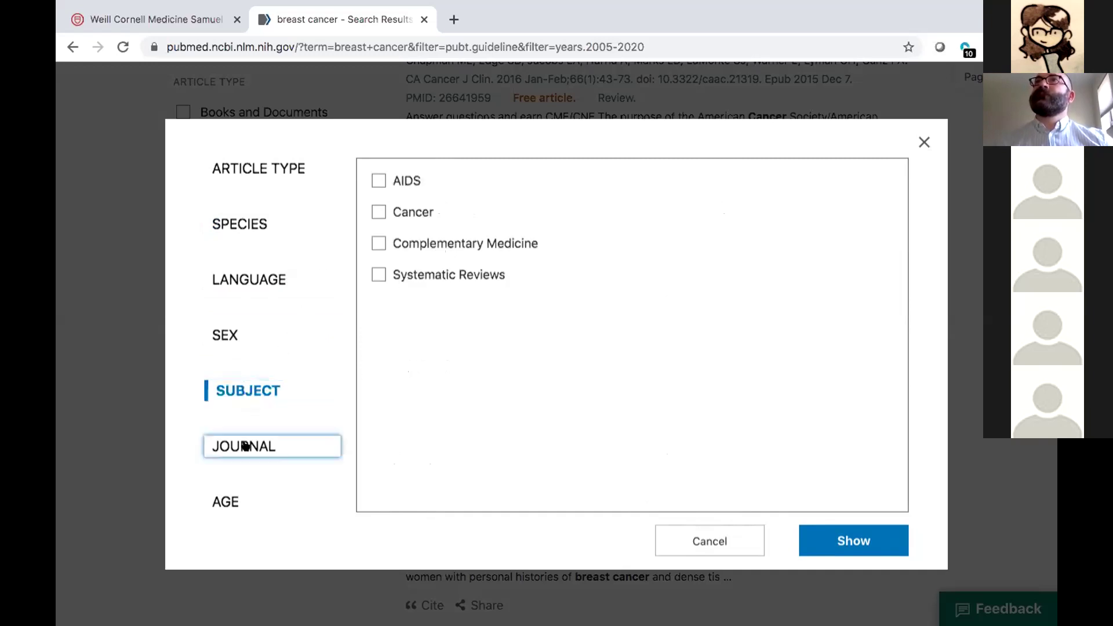
pyautogui.click(226, 501)
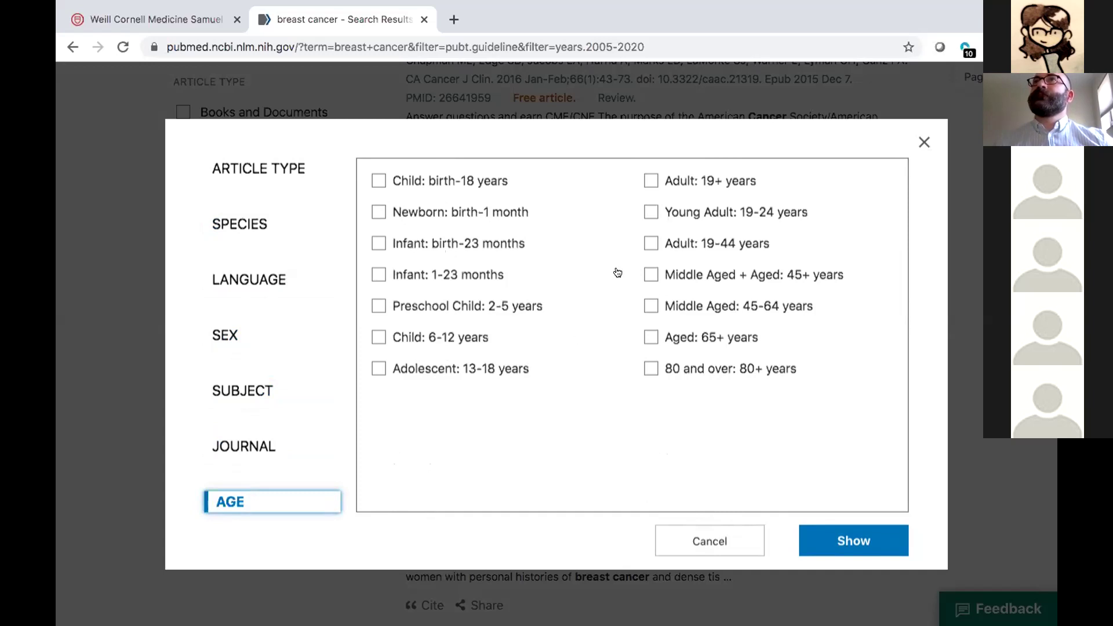
pyautogui.click(645, 275)
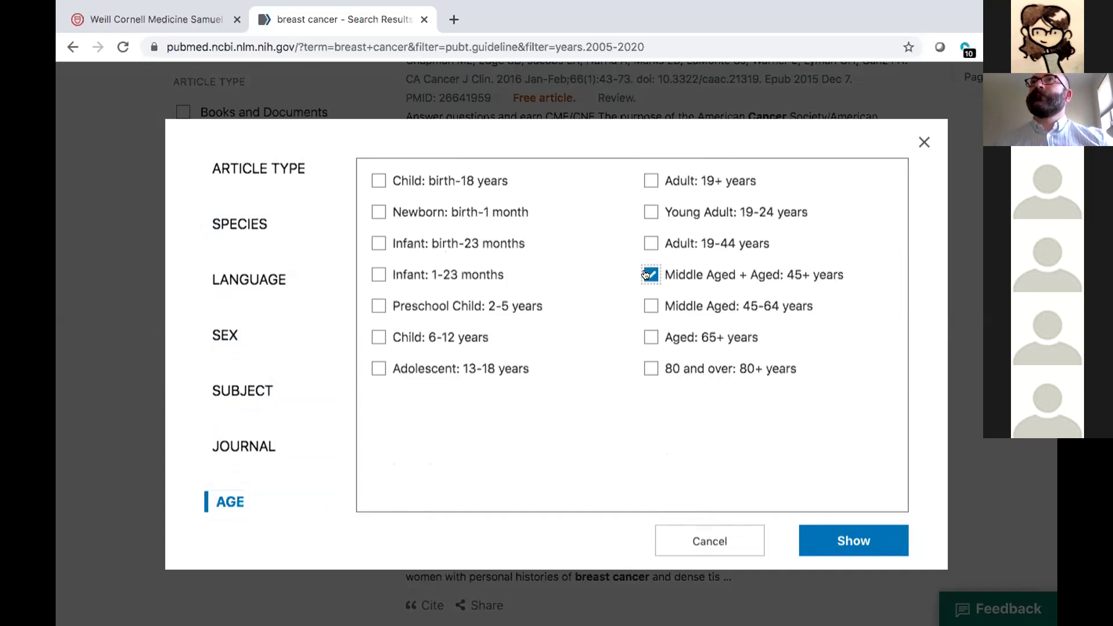
pyautogui.click(651, 307)
pyautogui.click(846, 536)
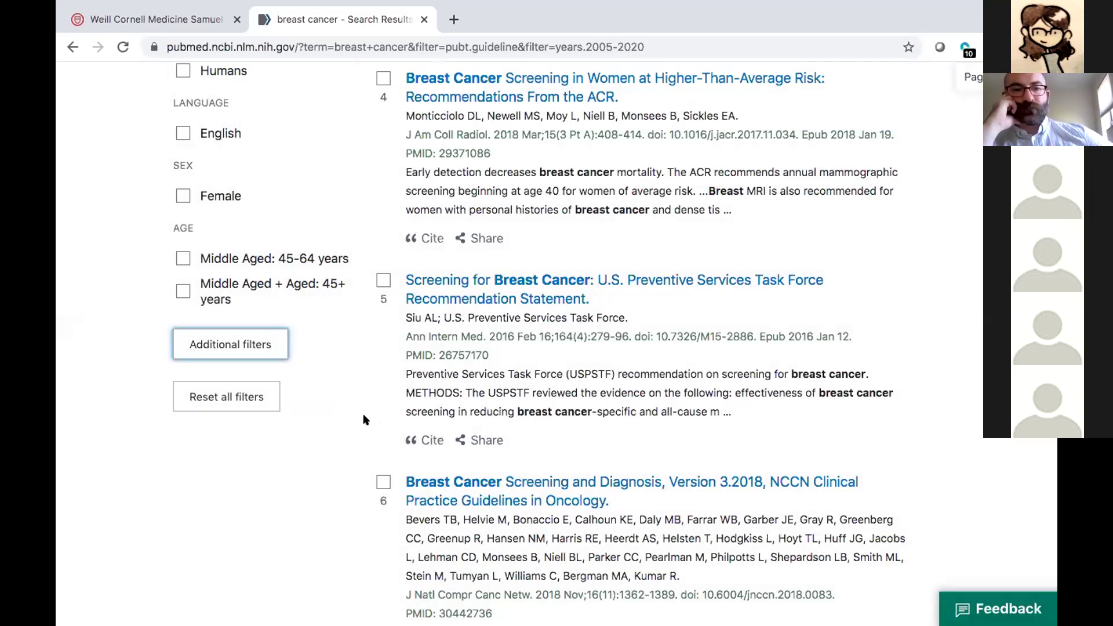
# Step: Apply the Humans and English filters to the breast cancer guideline results
pyautogui.scroll(1, 364, 419)
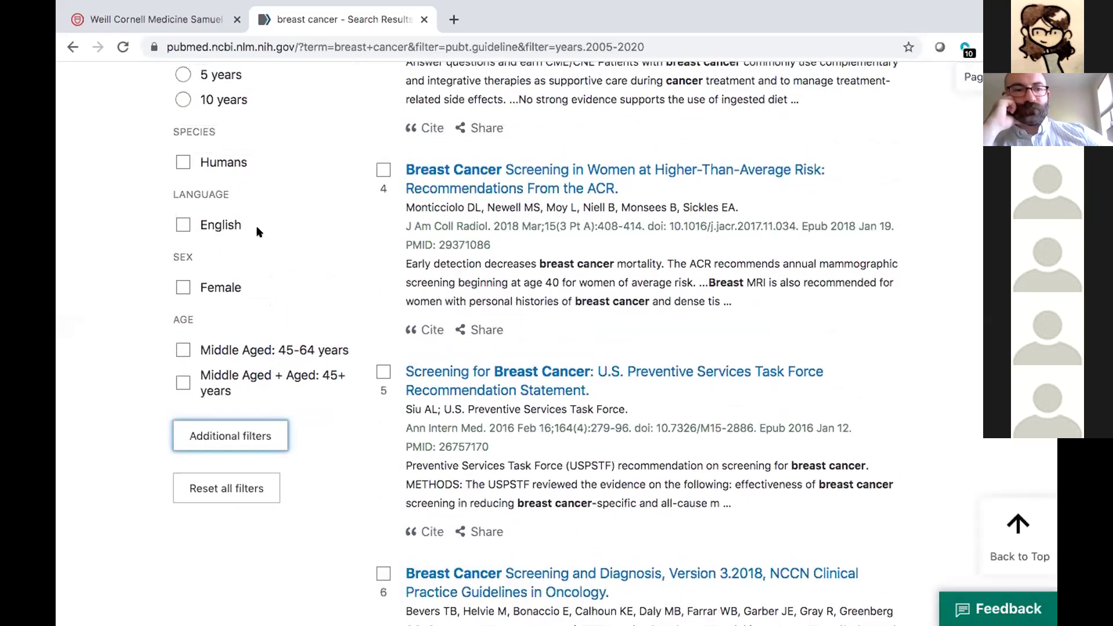
pyautogui.click(182, 162)
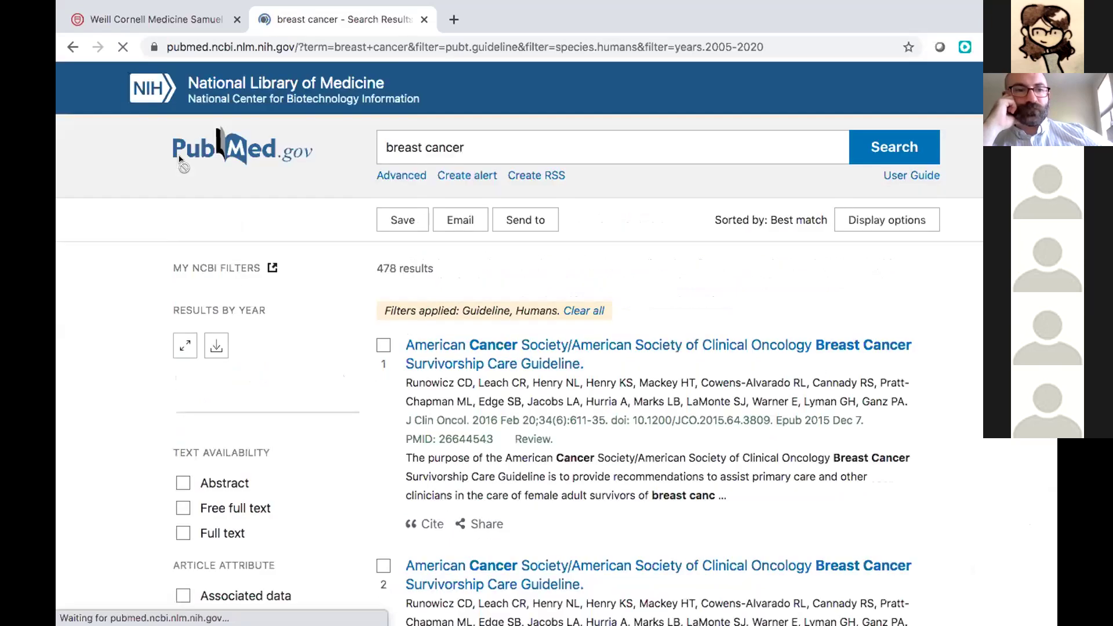
pyautogui.scroll(-10, 122, 512)
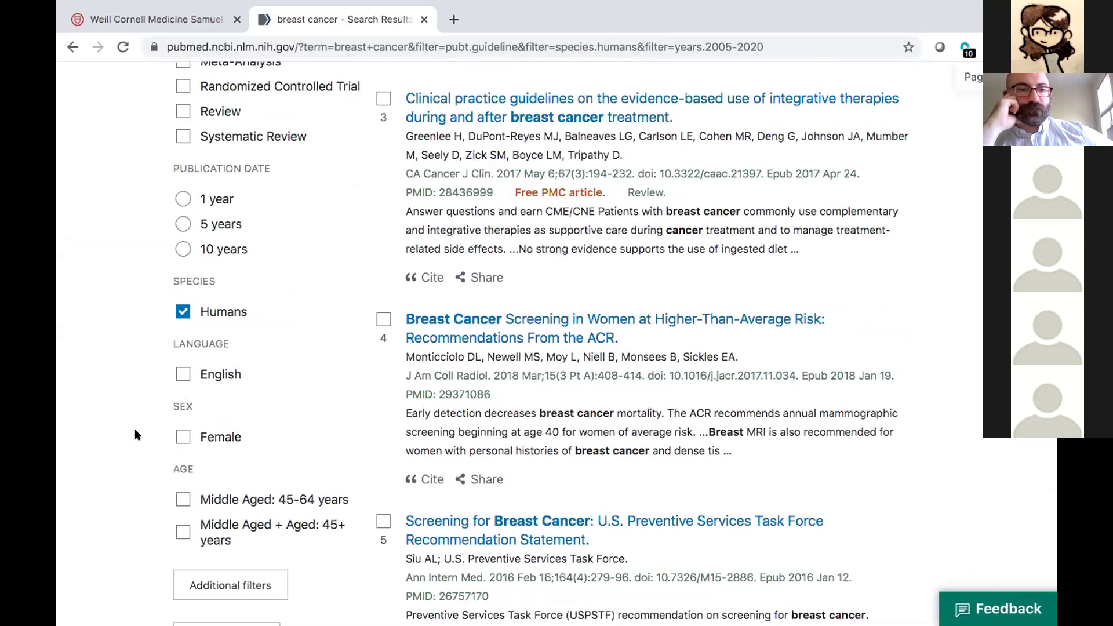
pyautogui.click(183, 374)
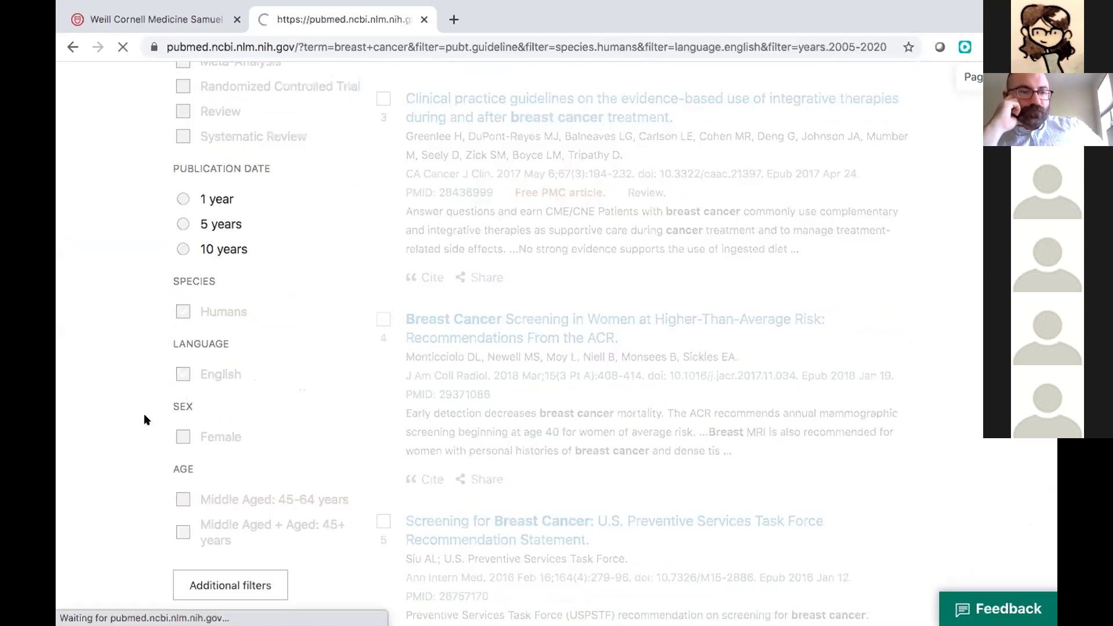
# Step: Limit the filtered breast cancer results to the Female sex
pyautogui.scroll(-3, 144, 416)
pyautogui.scroll(-10, 144, 412)
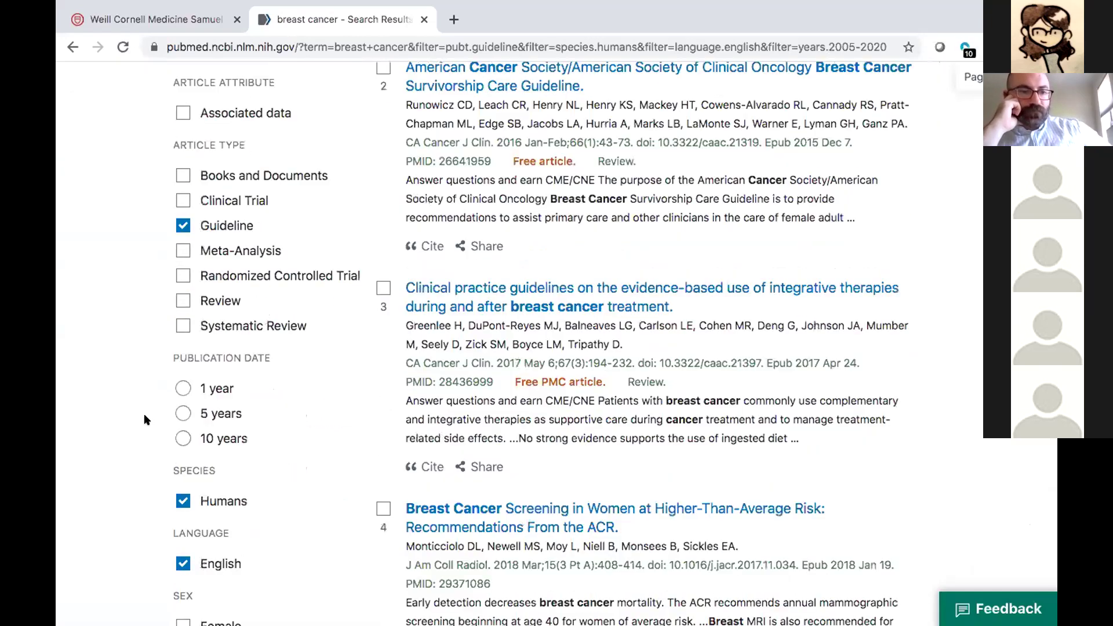
pyautogui.click(178, 454)
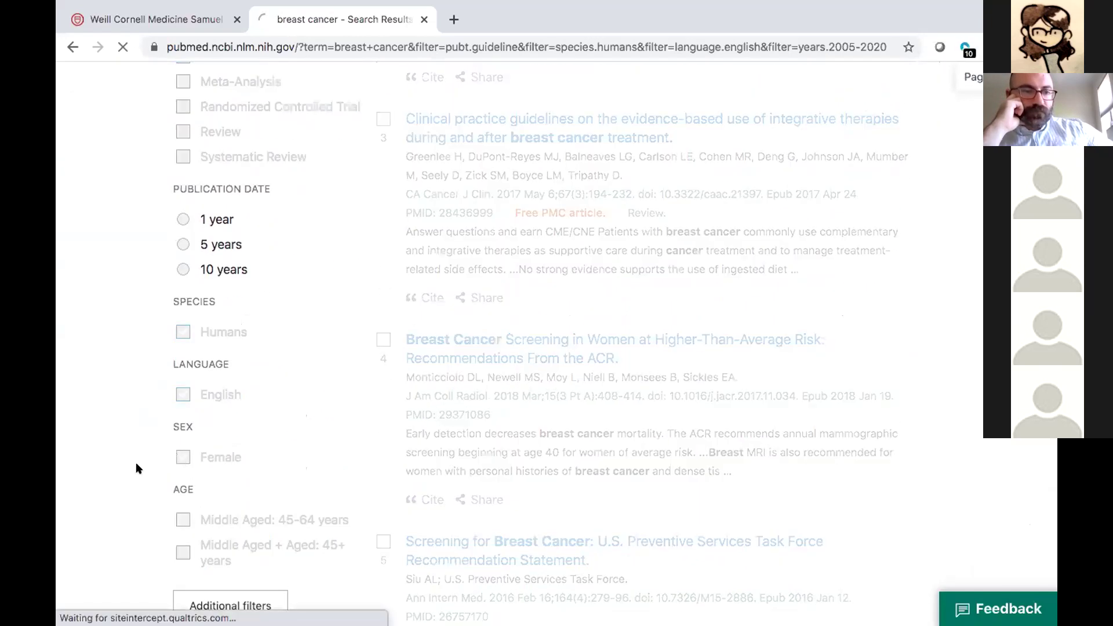
pyautogui.scroll(-11, 125, 475)
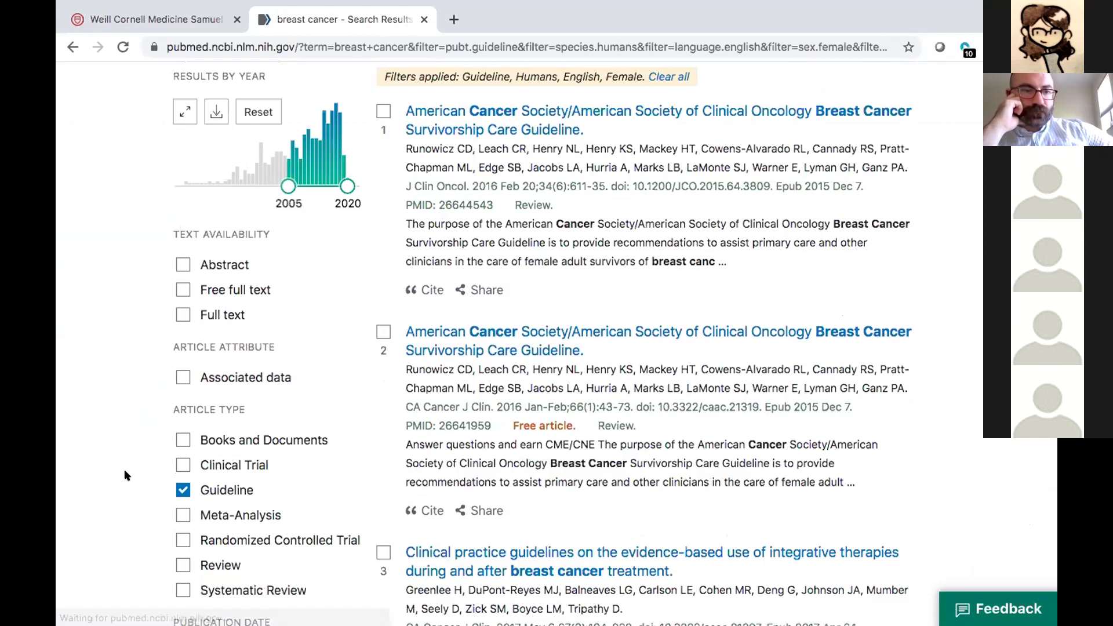
# Step: Limit the breast cancer results to the Middle Aged: 45-64 years and Middle Aged + Aged: 45+ years groups
pyautogui.scroll(-1, 151, 458)
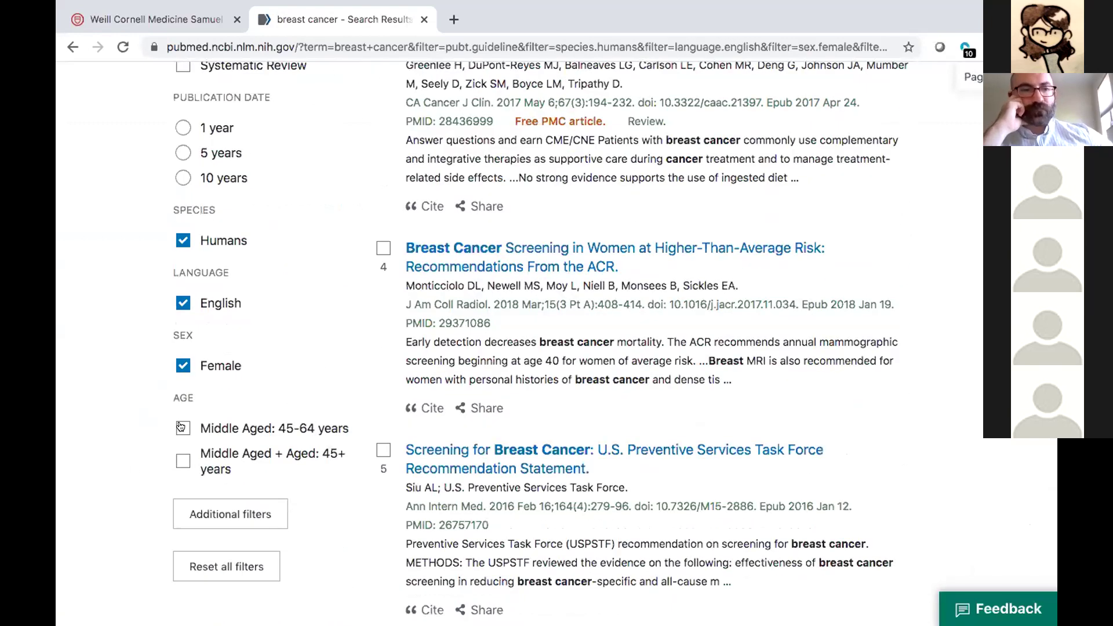
pyautogui.click(182, 428)
pyautogui.scroll(-7, 101, 449)
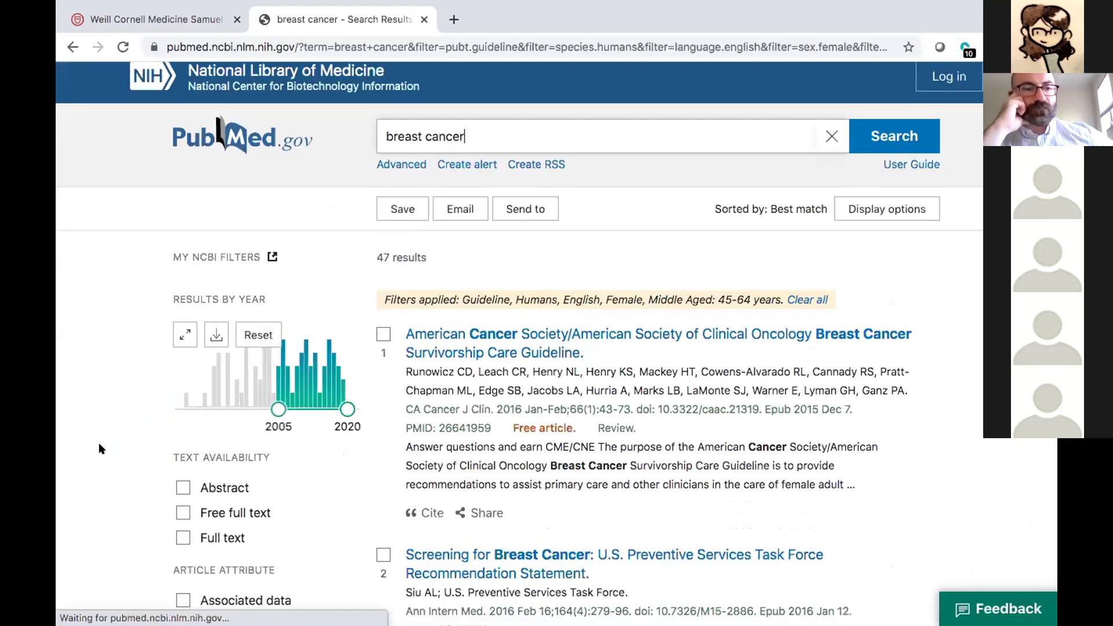
pyautogui.scroll(-6, 98, 443)
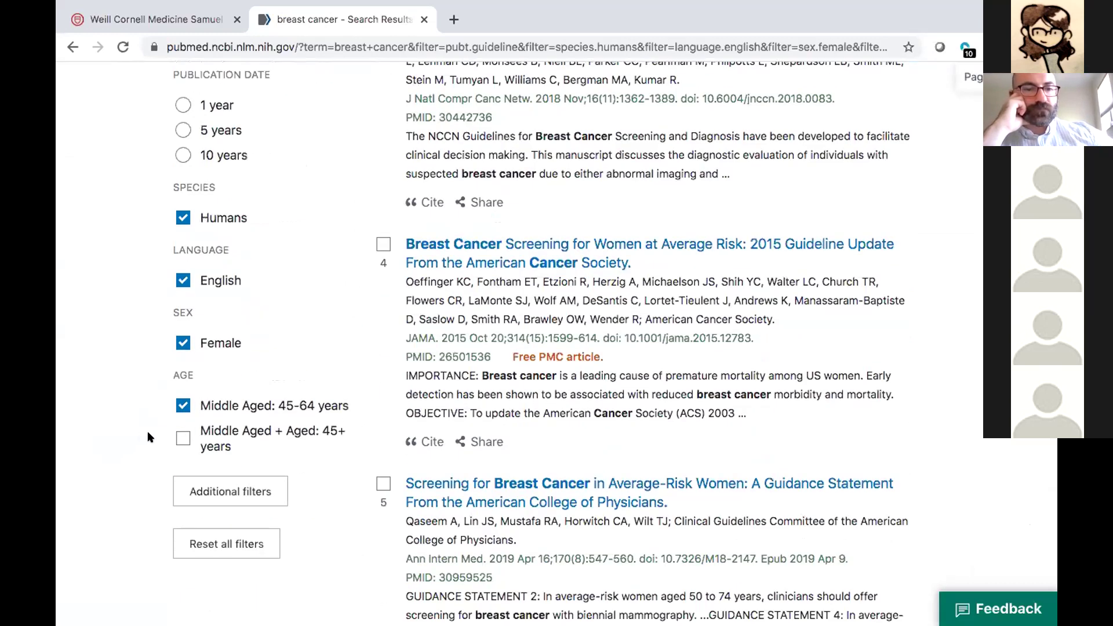
pyautogui.click(182, 439)
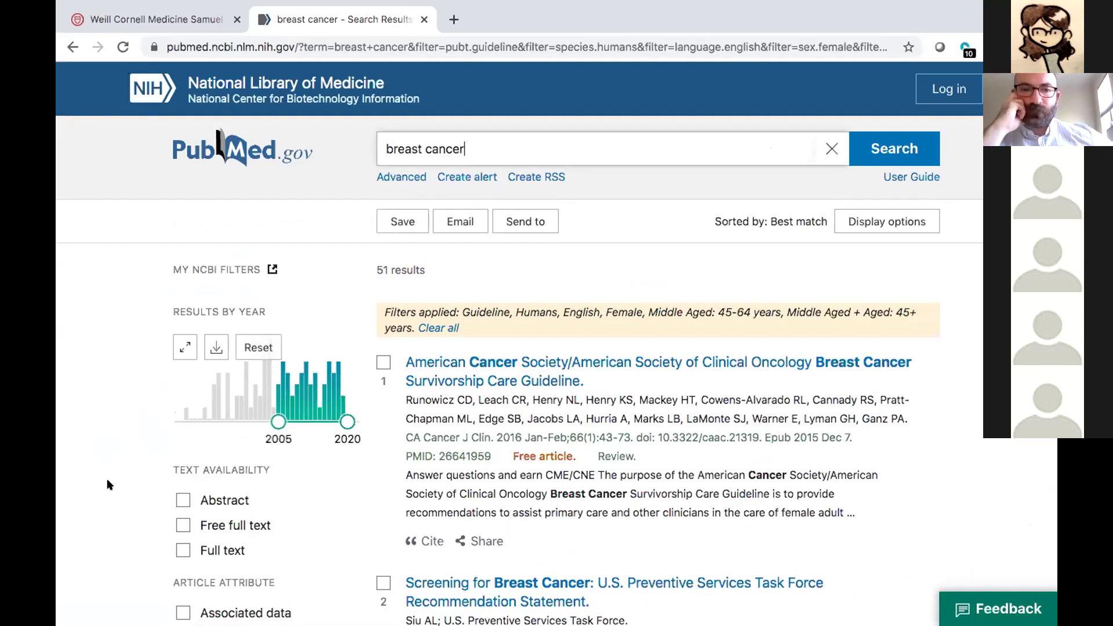
pyautogui.scroll(-5, 107, 484)
pyautogui.scroll(-7, 108, 484)
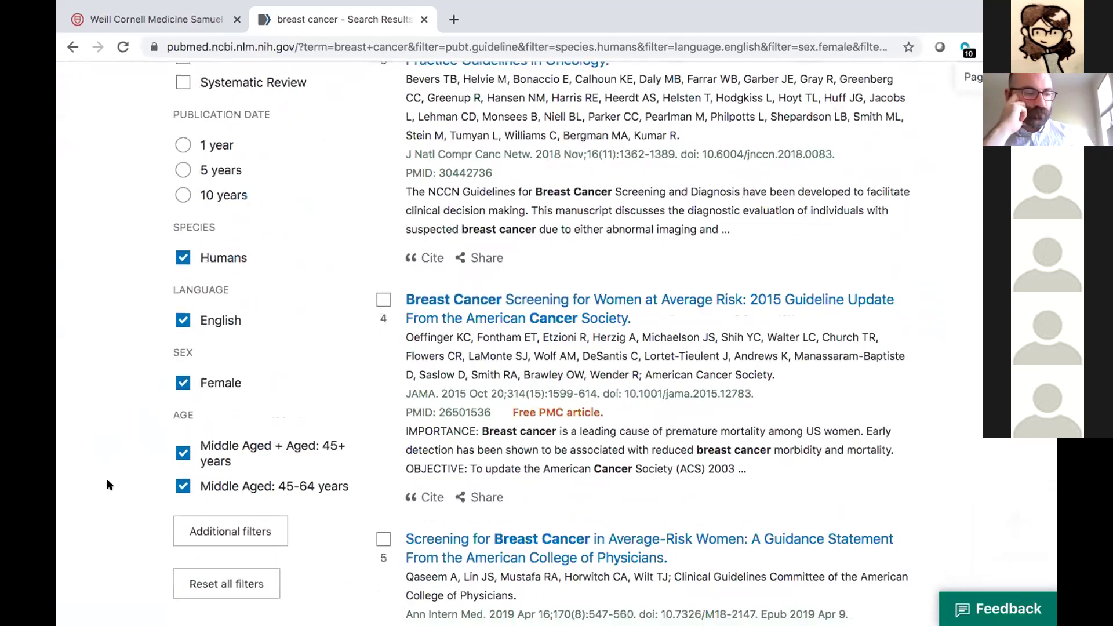
pyautogui.scroll(-1, 107, 484)
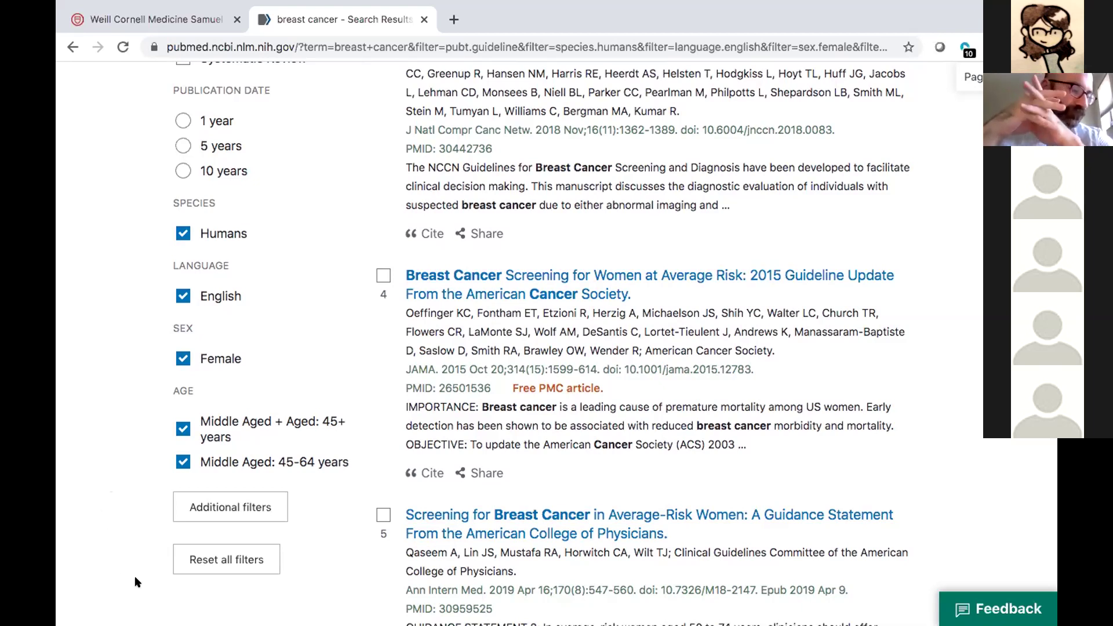
pyautogui.scroll(13, 87, 388)
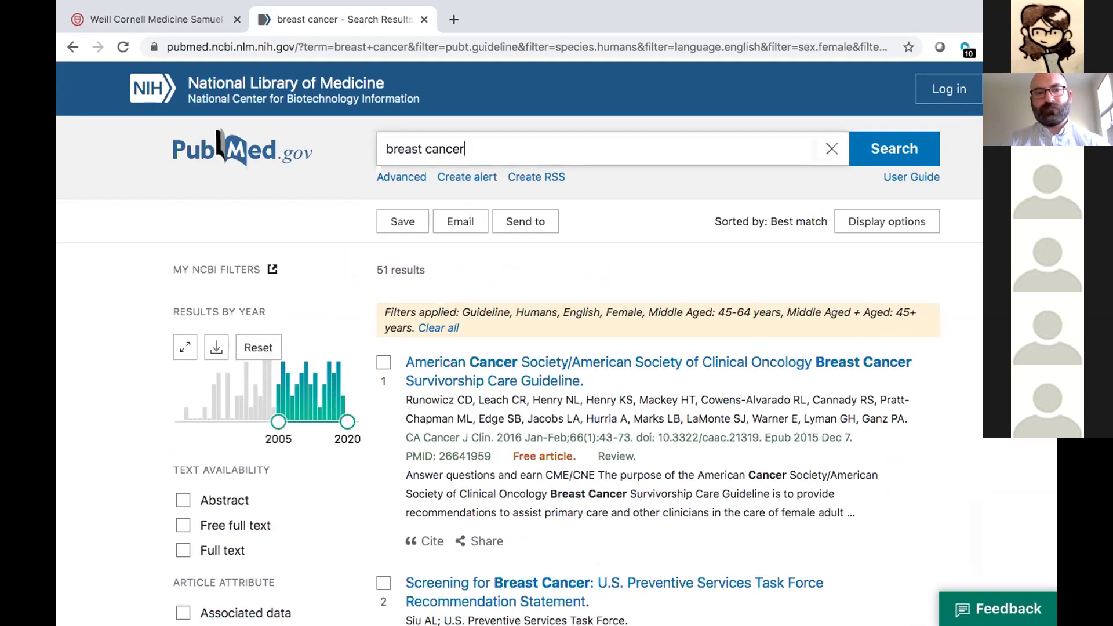
# Step: Sort the filtered breast cancer results by Most recent
pyautogui.scroll(-1, 520, 343)
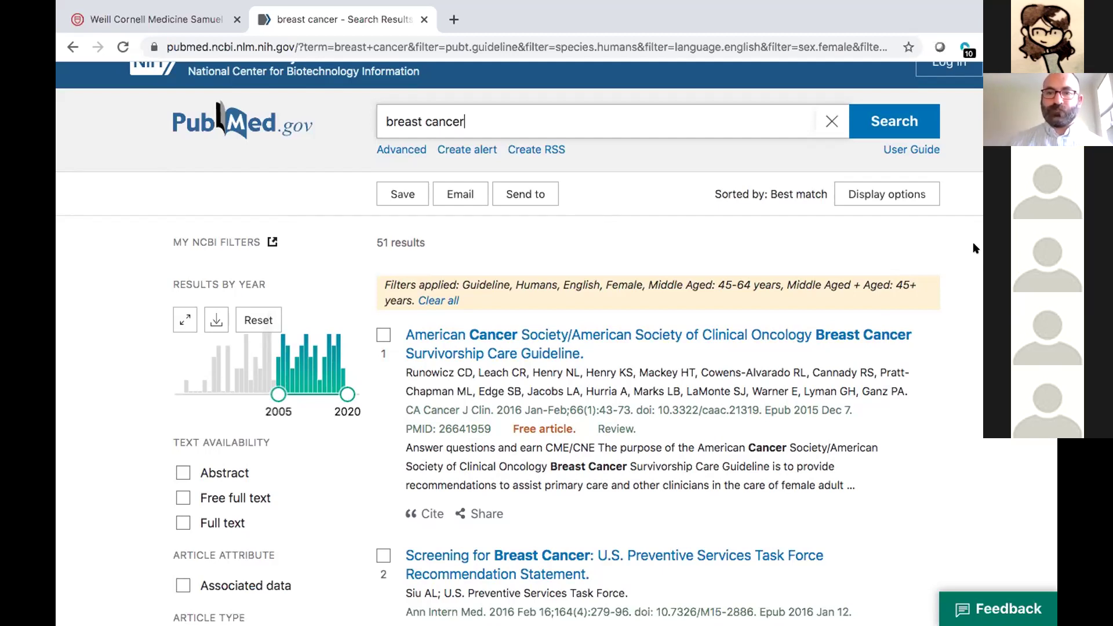
pyautogui.click(894, 193)
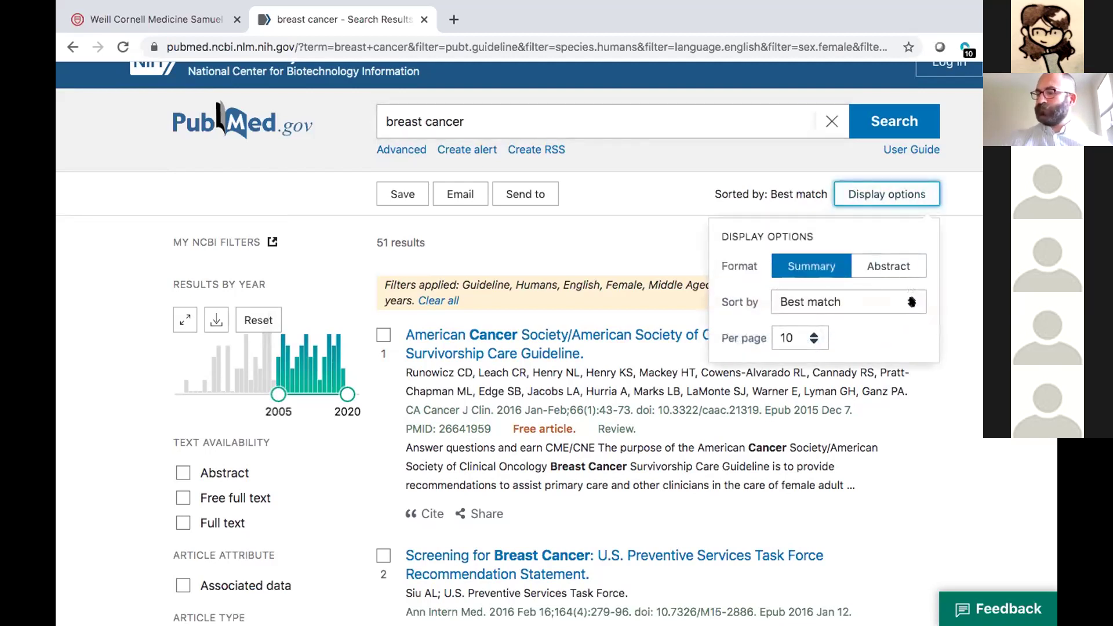
pyautogui.click(912, 302)
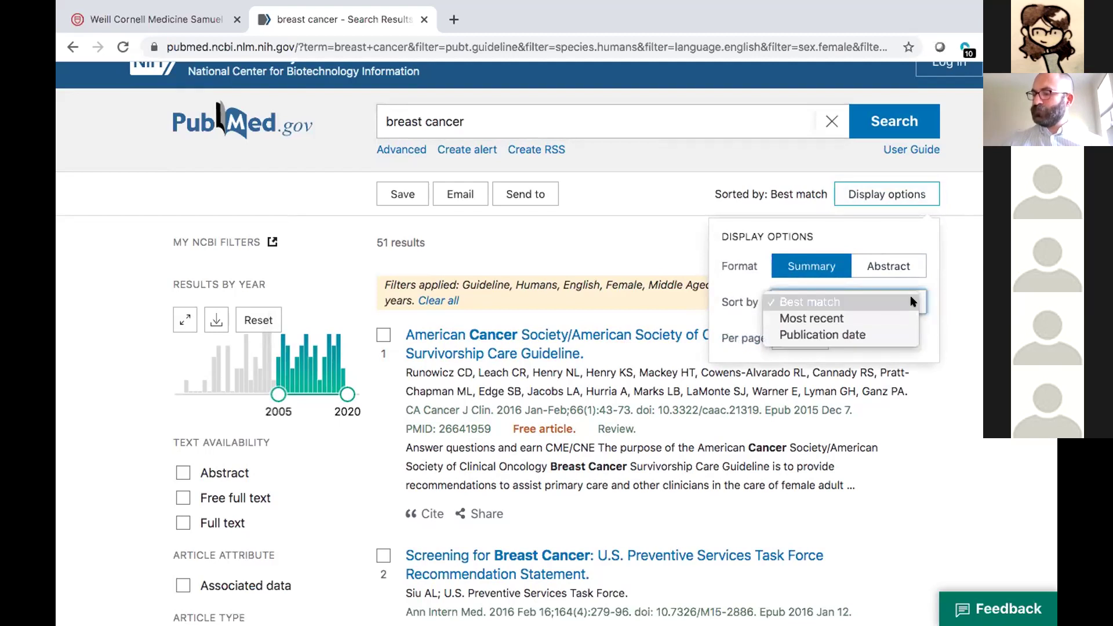
pyautogui.click(911, 302)
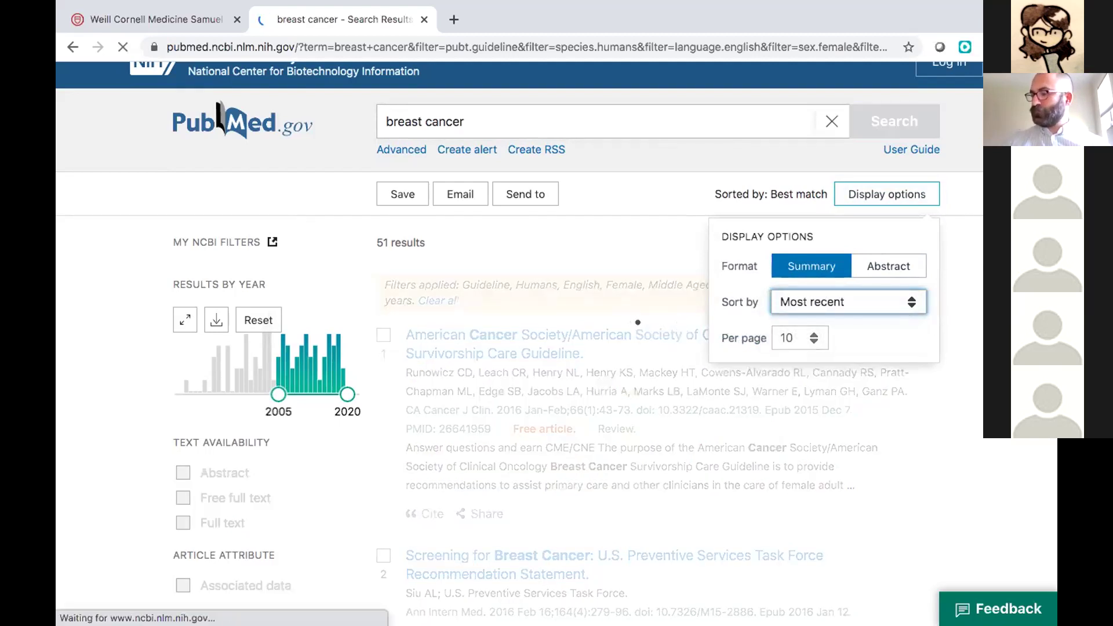
pyautogui.scroll(-1, 520, 342)
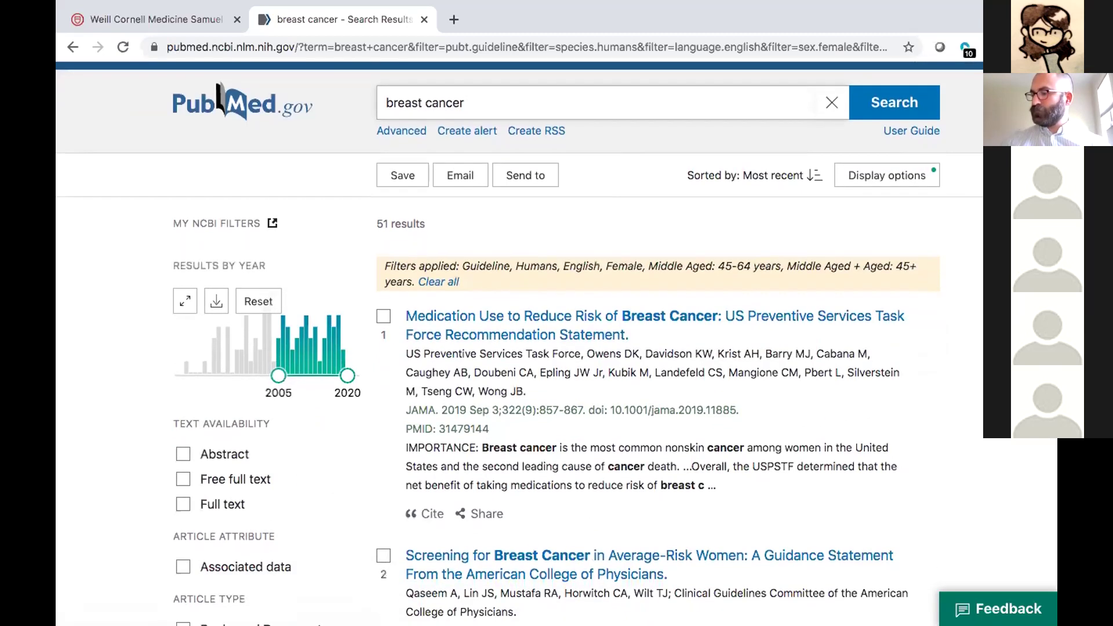
pyautogui.scroll(1, 520, 342)
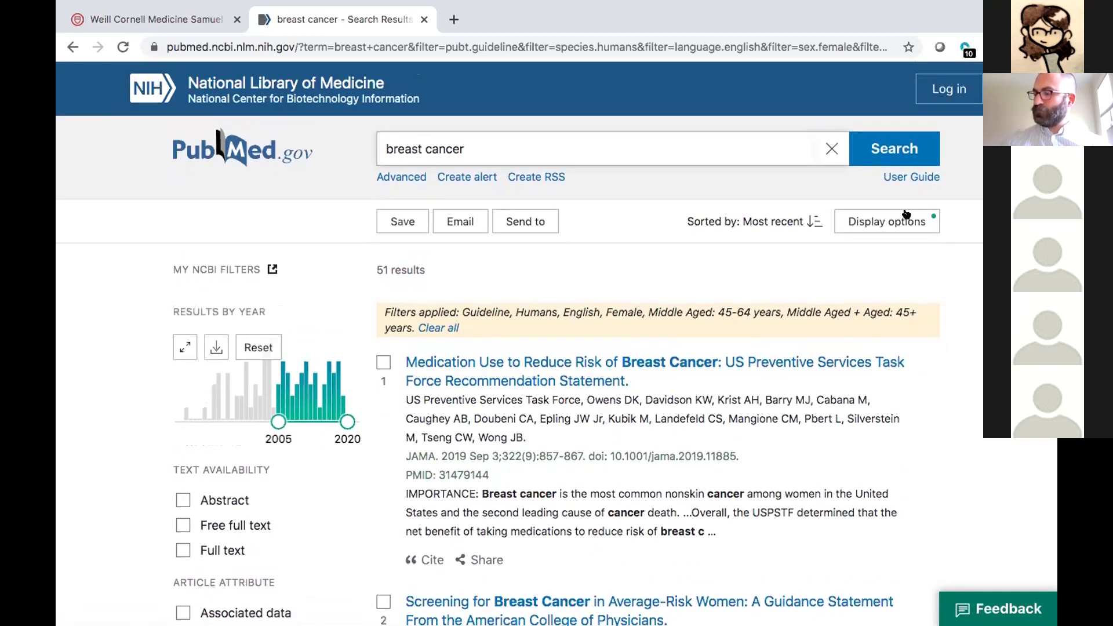
# Step: Switch the results to Abstract format and look through the first record down to its full-text links
pyautogui.click(903, 214)
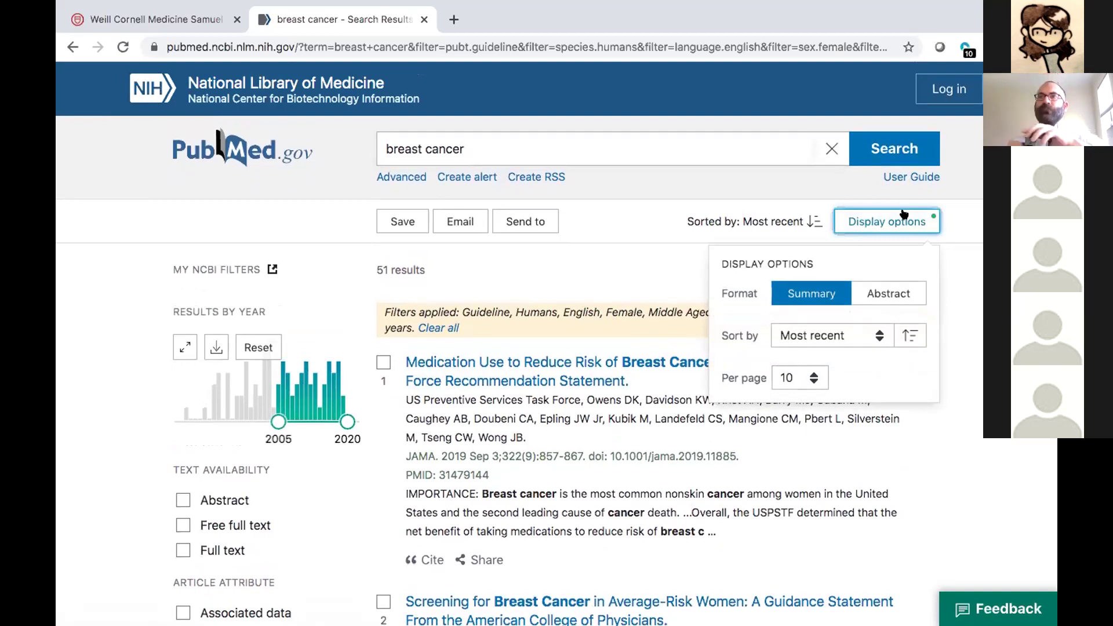
pyautogui.click(879, 294)
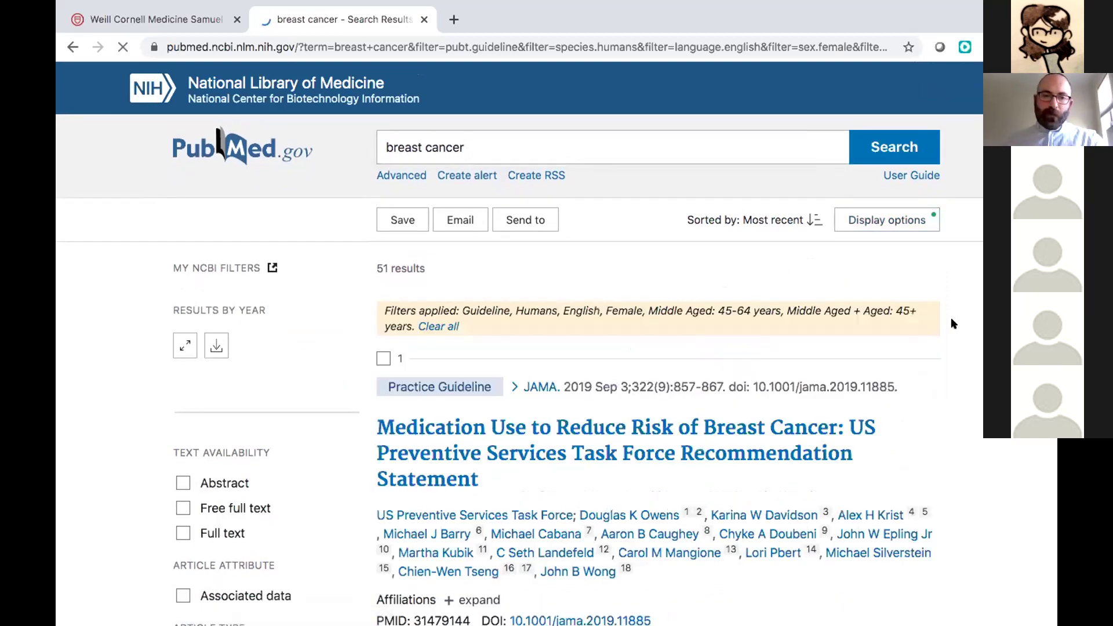
pyautogui.scroll(-5, 953, 324)
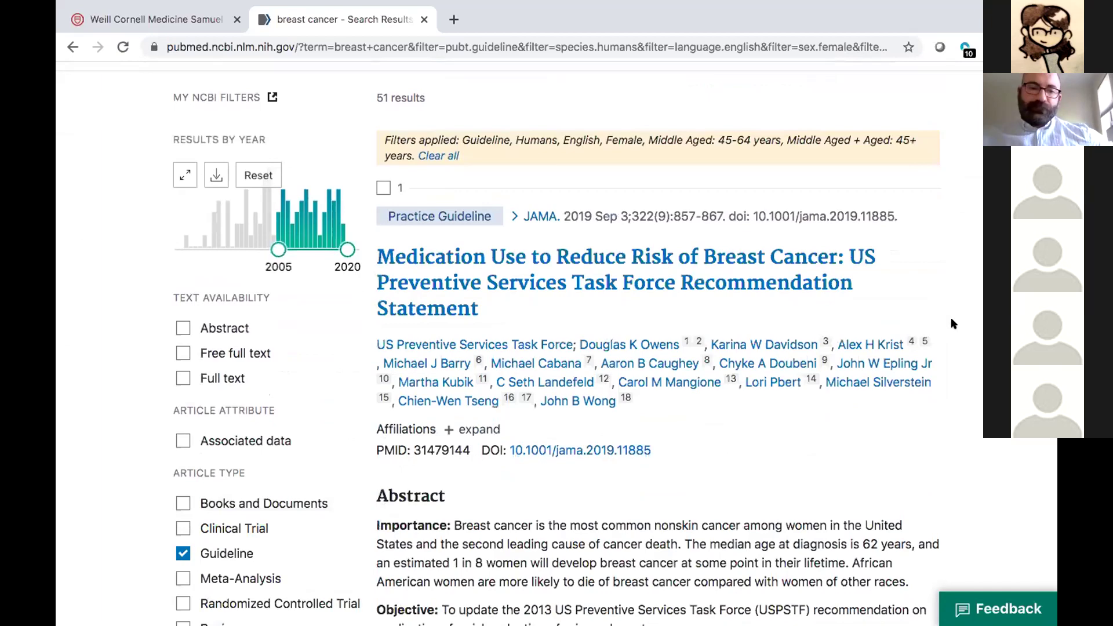
pyautogui.scroll(-5, 954, 324)
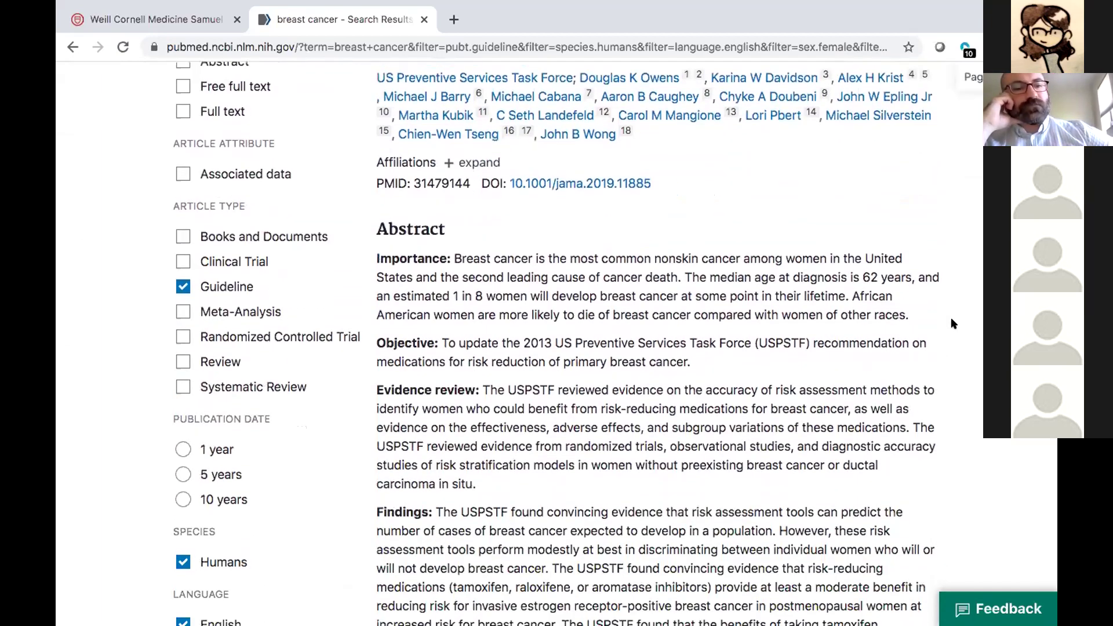
pyautogui.scroll(-2, 953, 323)
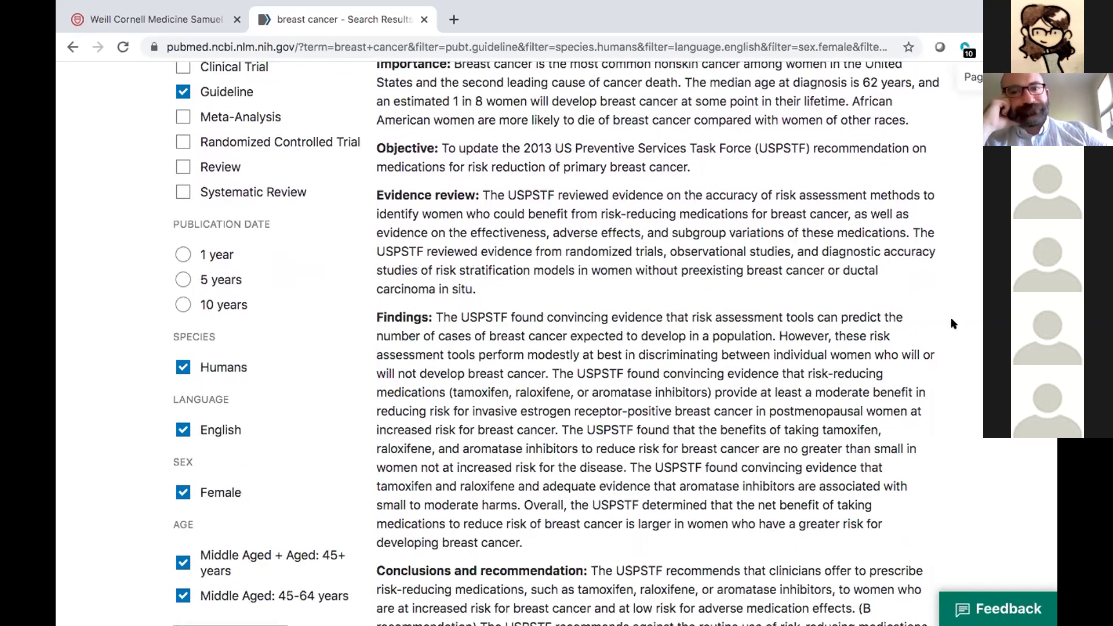
pyautogui.scroll(-5, 953, 323)
pyautogui.scroll(-8, 953, 323)
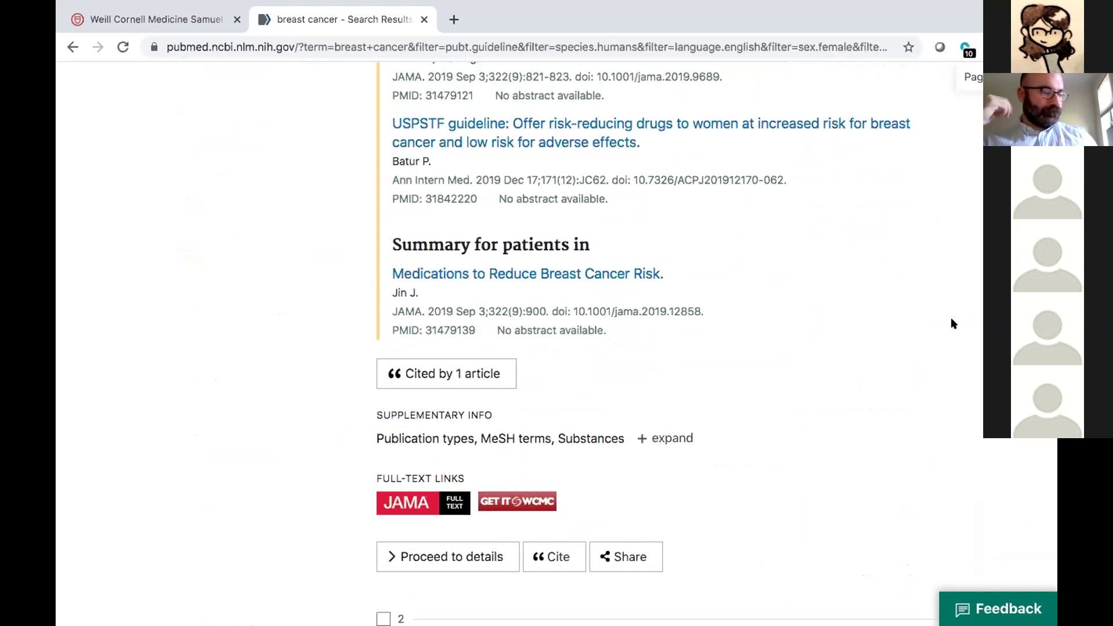
pyautogui.scroll(-1, 953, 323)
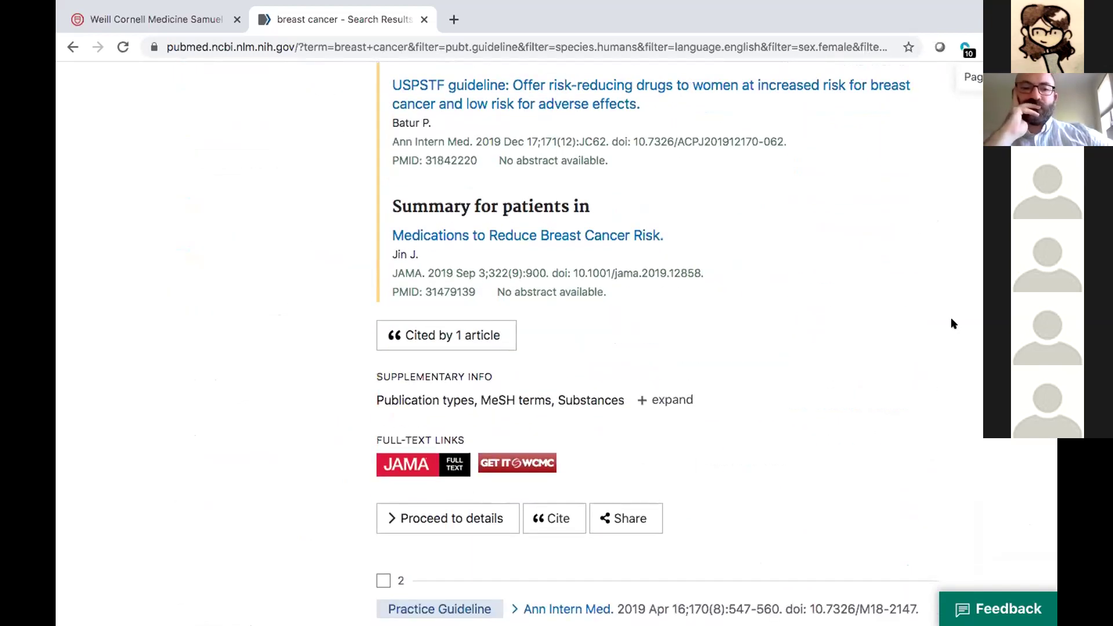
pyautogui.scroll(16, 953, 324)
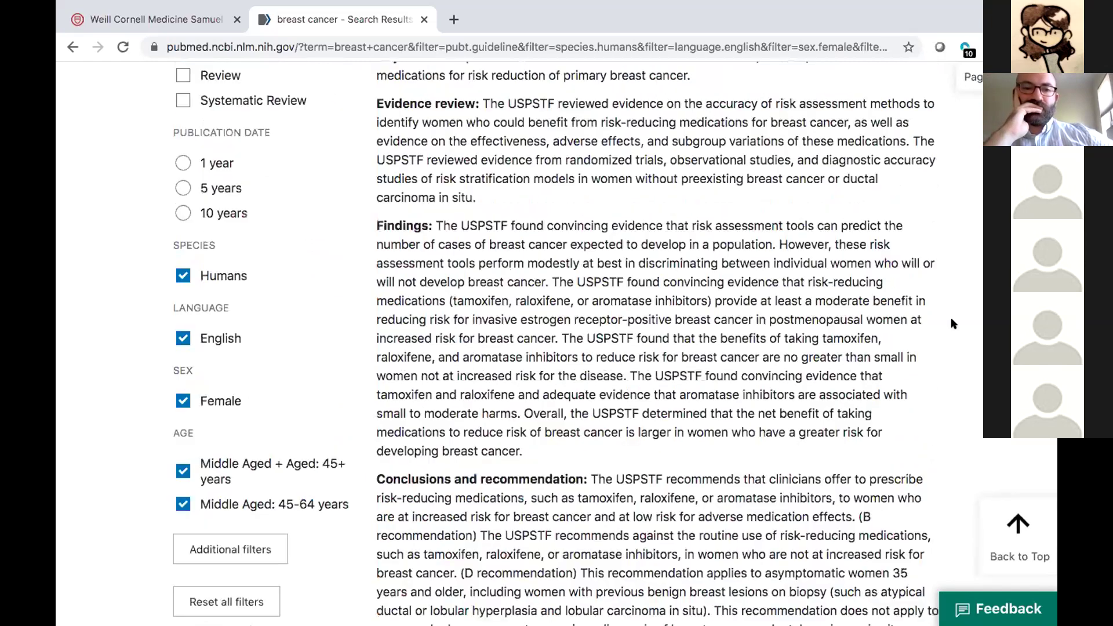
pyautogui.scroll(6, 954, 323)
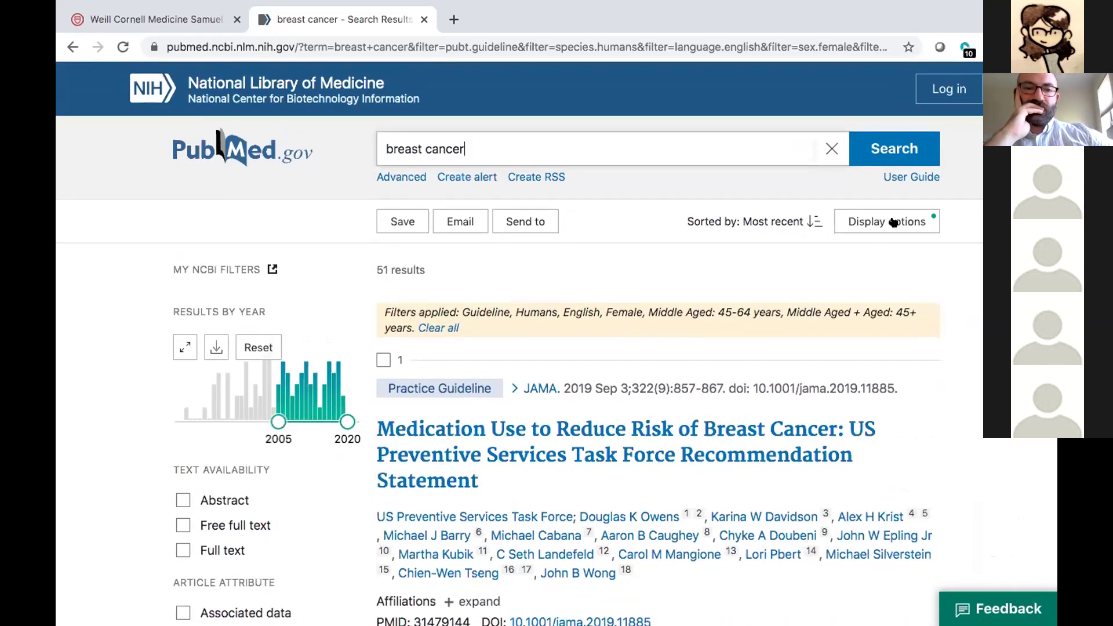
# Step: Check the choices for results per page and sort the results by Best match
pyautogui.click(895, 221)
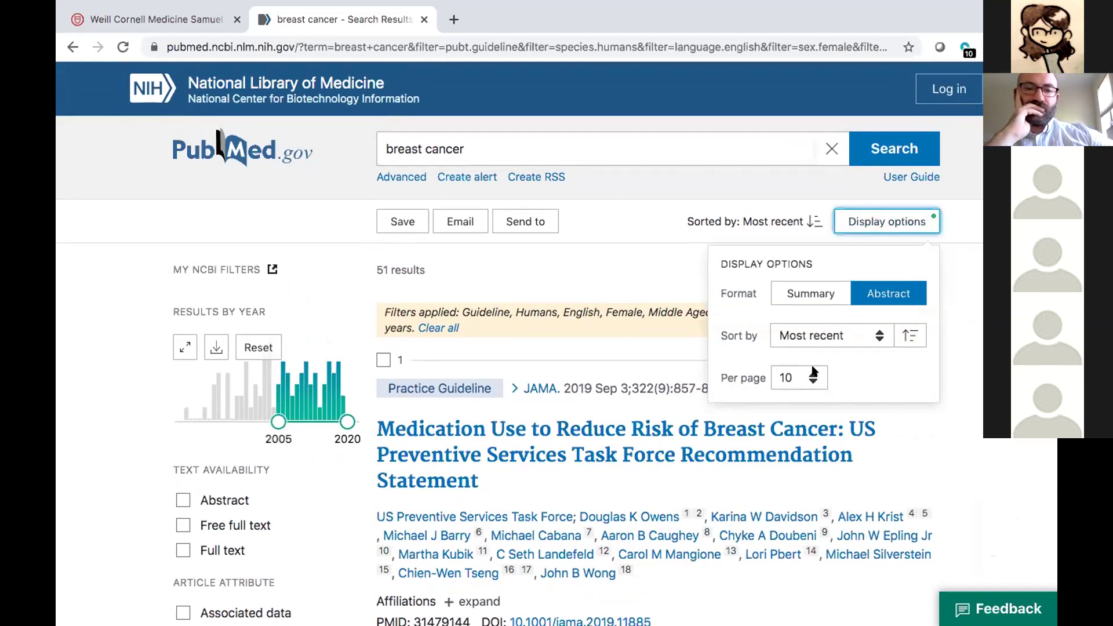
pyautogui.click(814, 373)
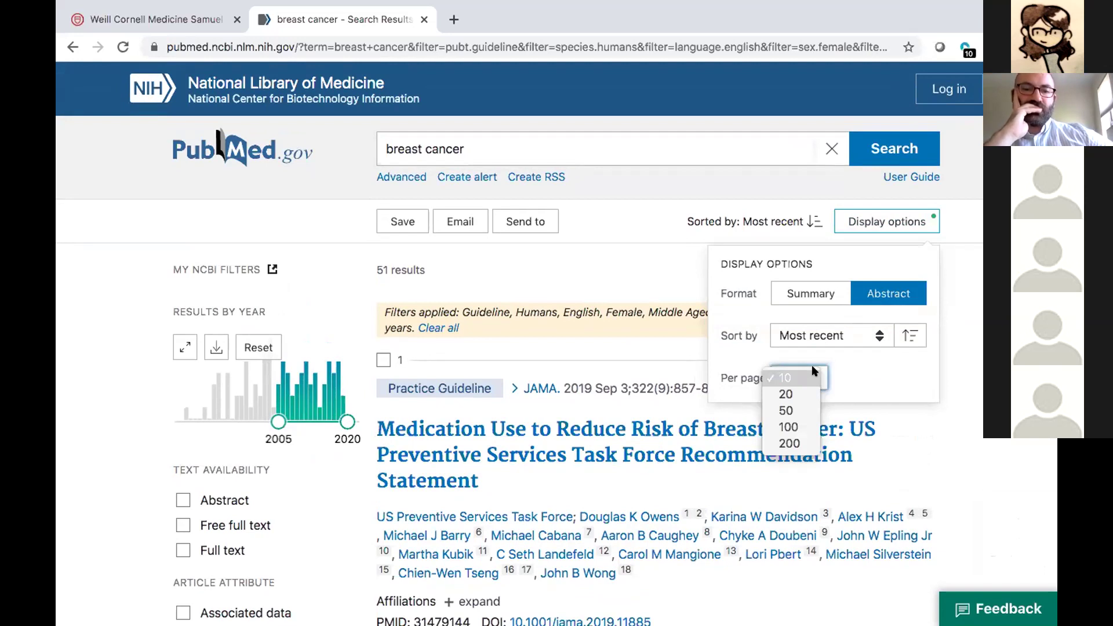
pyautogui.click(897, 364)
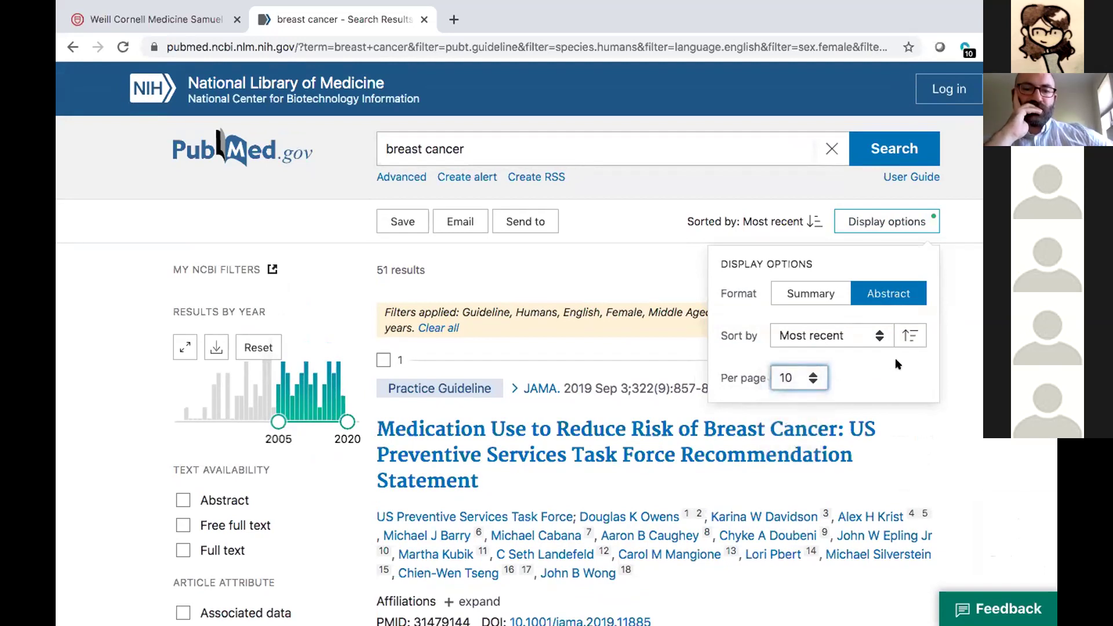
pyautogui.click(877, 334)
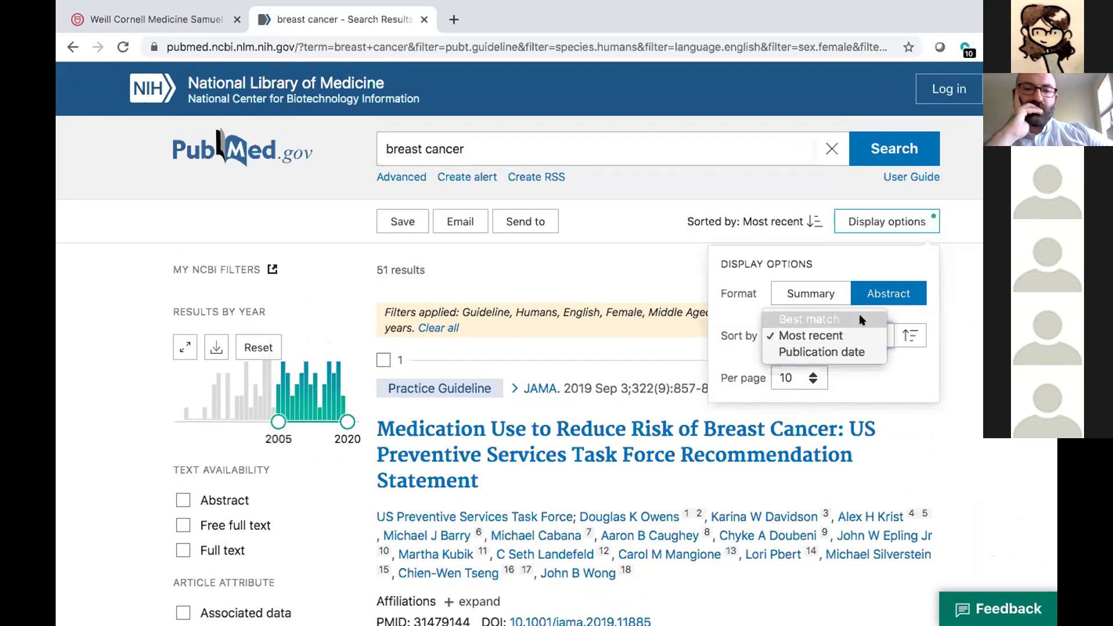
pyautogui.click(859, 318)
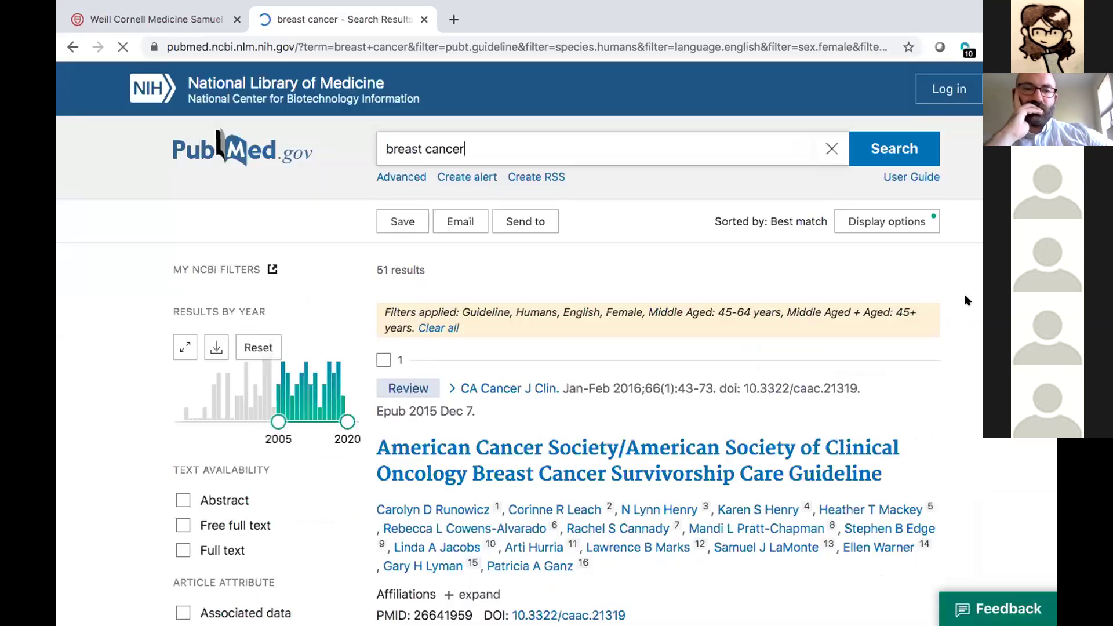
# Step: Log in to the NCBI account with the prefilled username and password
pyautogui.scroll(-1, 967, 301)
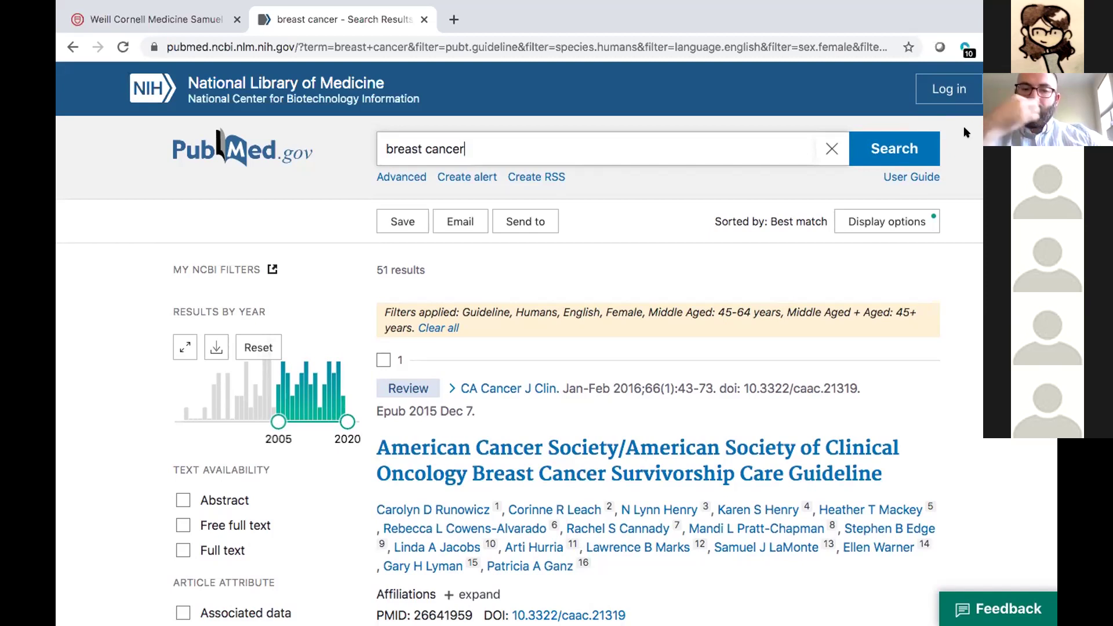
pyautogui.click(965, 96)
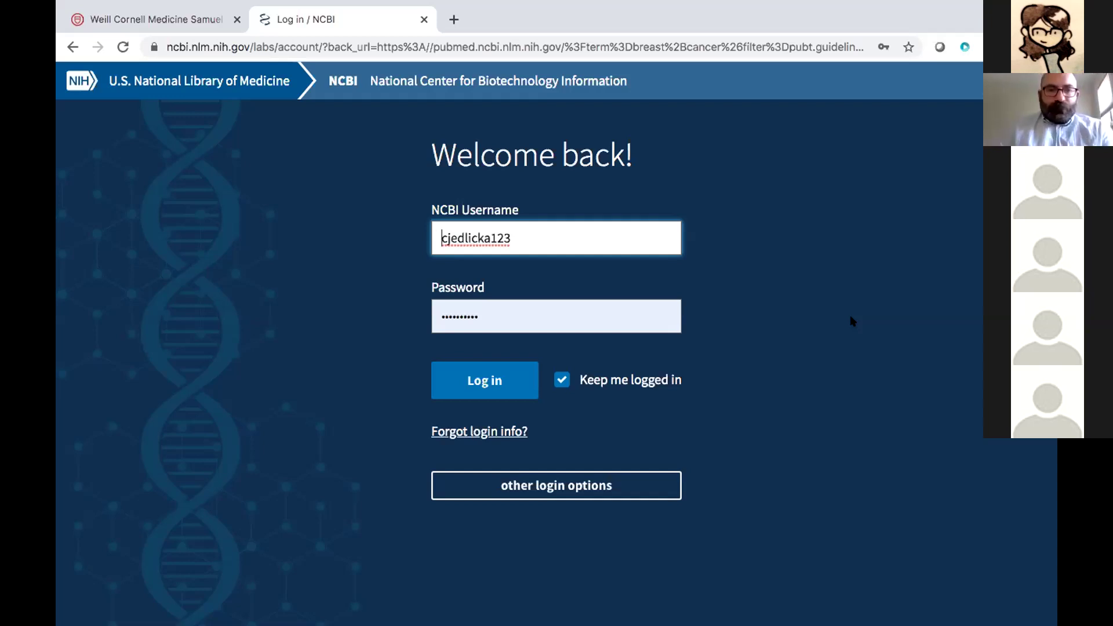
pyautogui.click(490, 374)
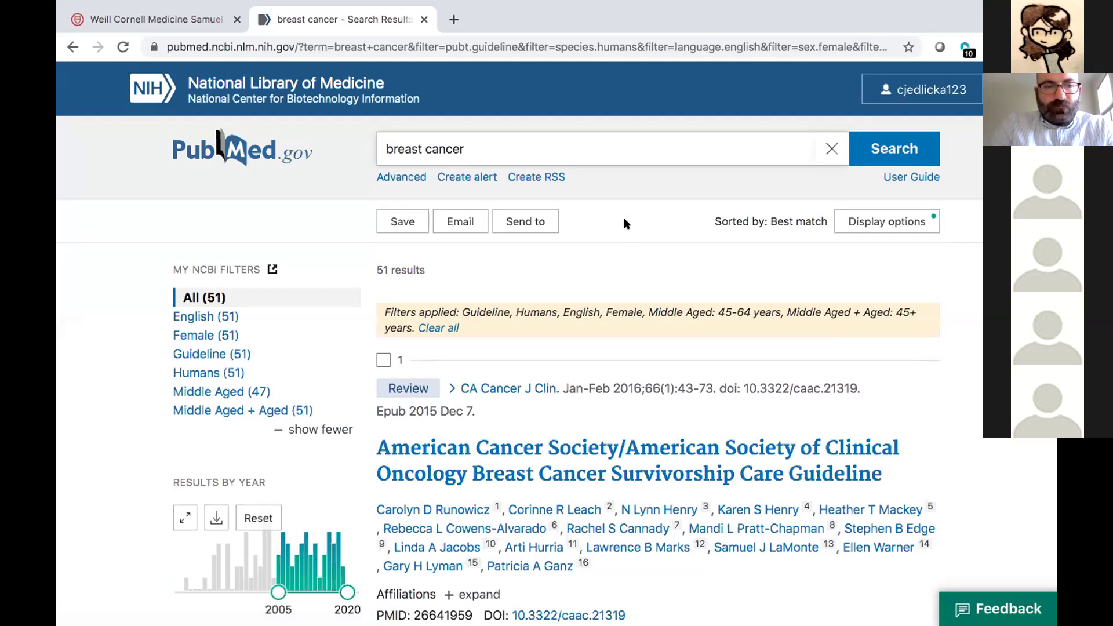
# Step: Create an alert for the filtered breast cancer search and name the saved search "breast cancer 6.20"
pyautogui.click(446, 177)
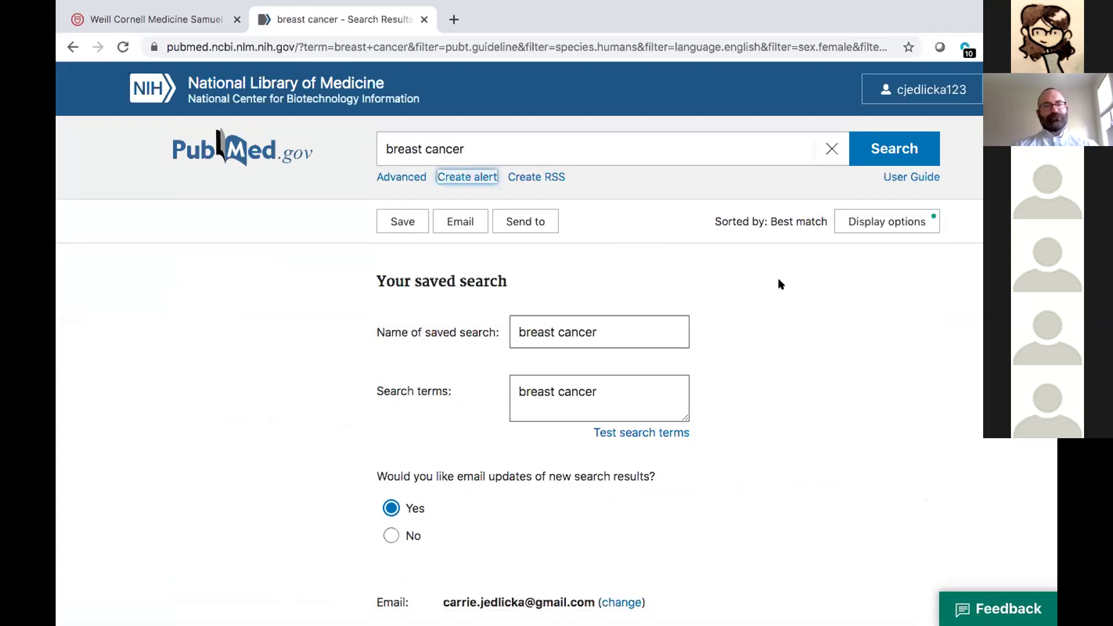
pyautogui.scroll(-1, 780, 284)
pyautogui.scroll(-1, 780, 284)
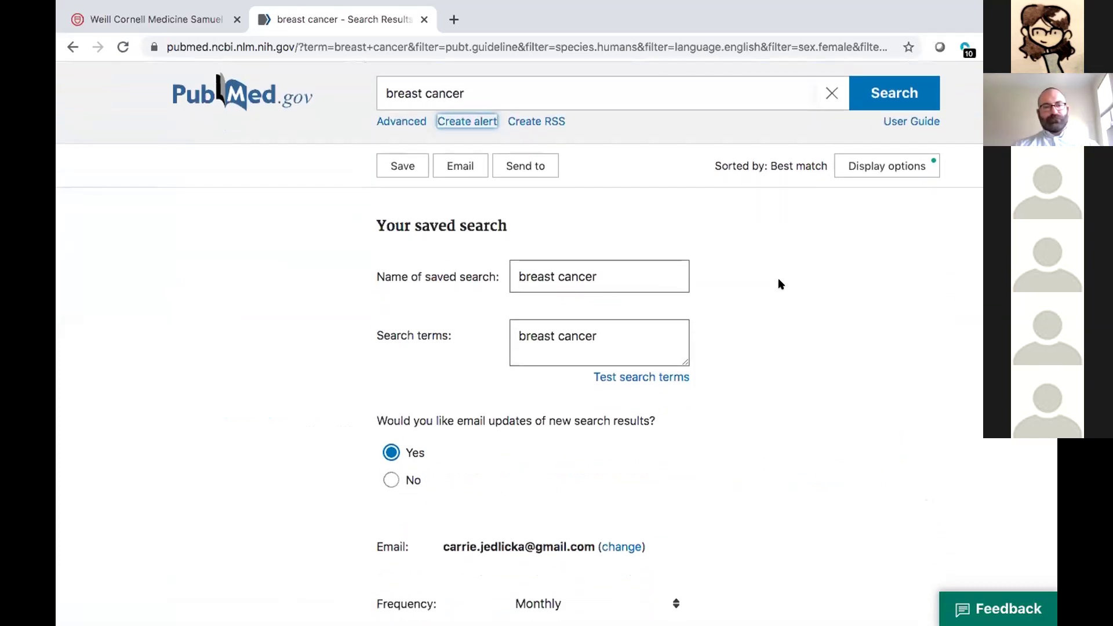
pyautogui.scroll(-1, 779, 284)
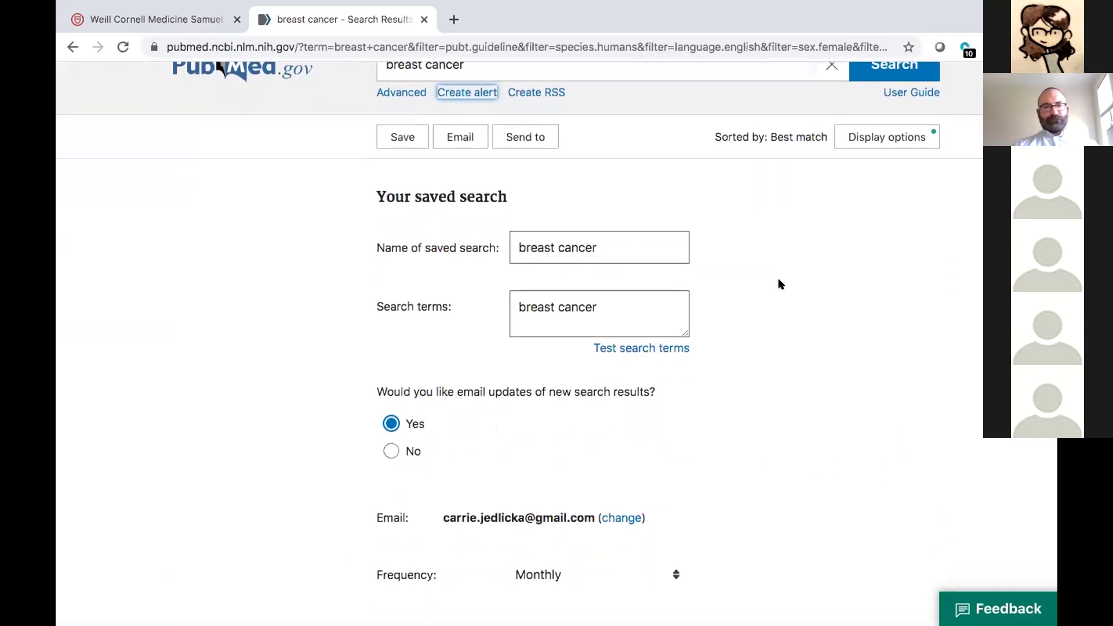
pyautogui.scroll(-3, 780, 284)
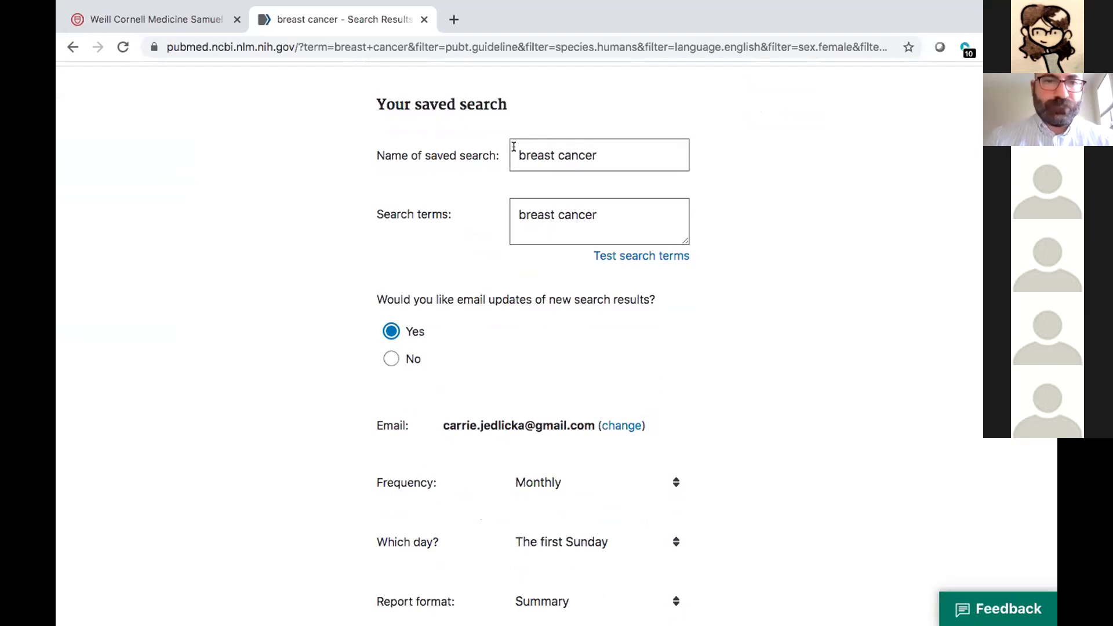
pyautogui.click(625, 147)
pyautogui.write('6.')
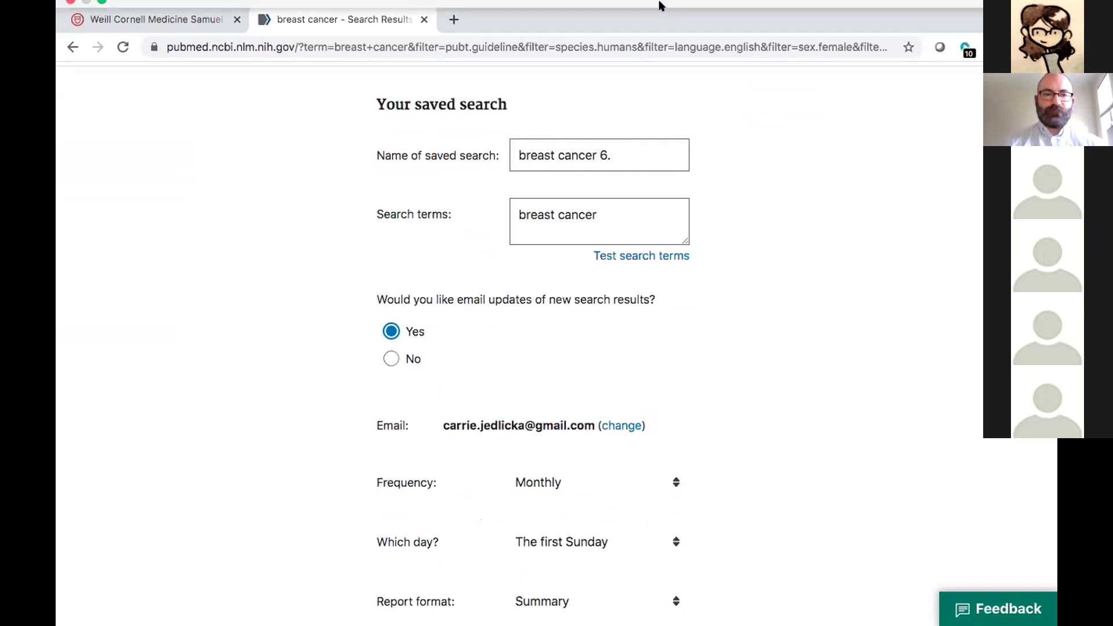
pyautogui.moveTo(661, 5)
pyautogui.write('.20')
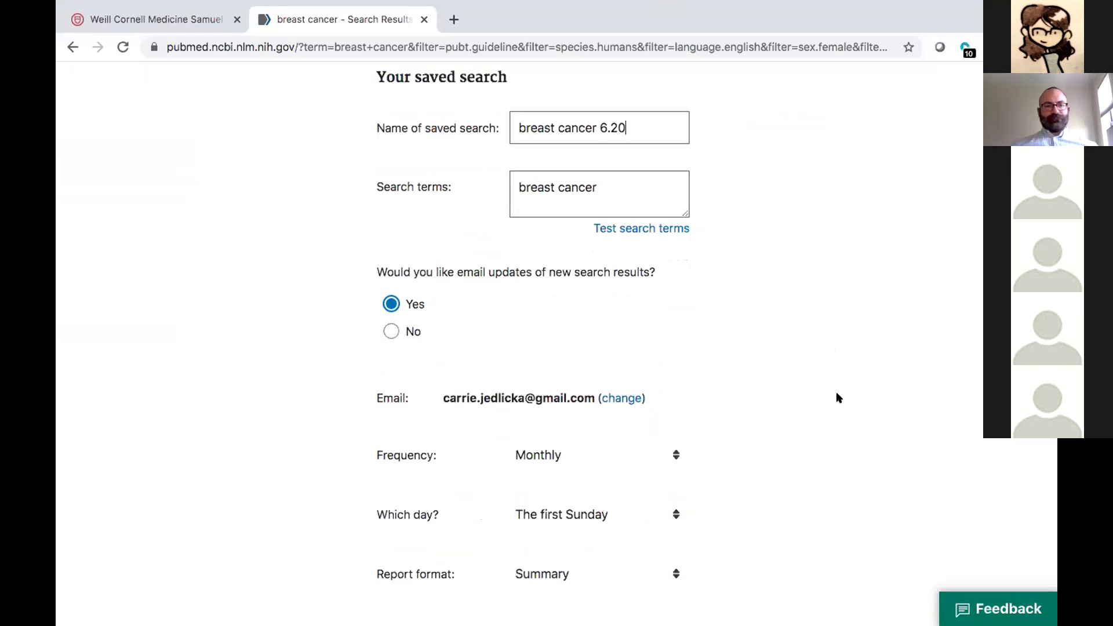
# Step: Review the alert's email settings, check the frequency choices while keeping Monthly, and save the alert
pyautogui.scroll(-3, 839, 397)
pyautogui.scroll(-1, 839, 398)
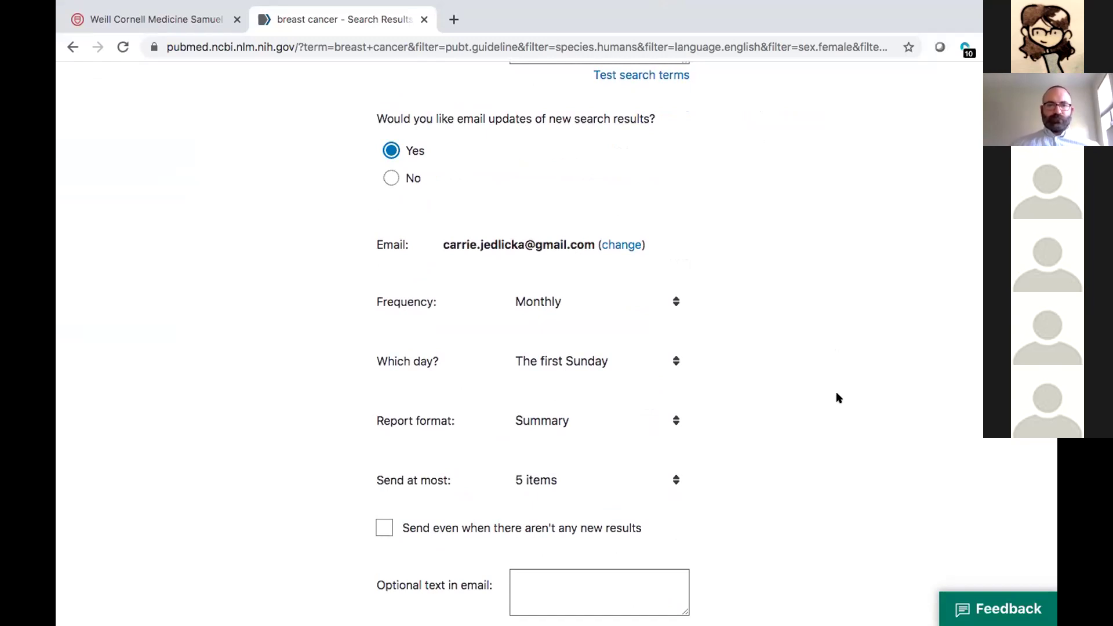
pyautogui.scroll(-1, 839, 398)
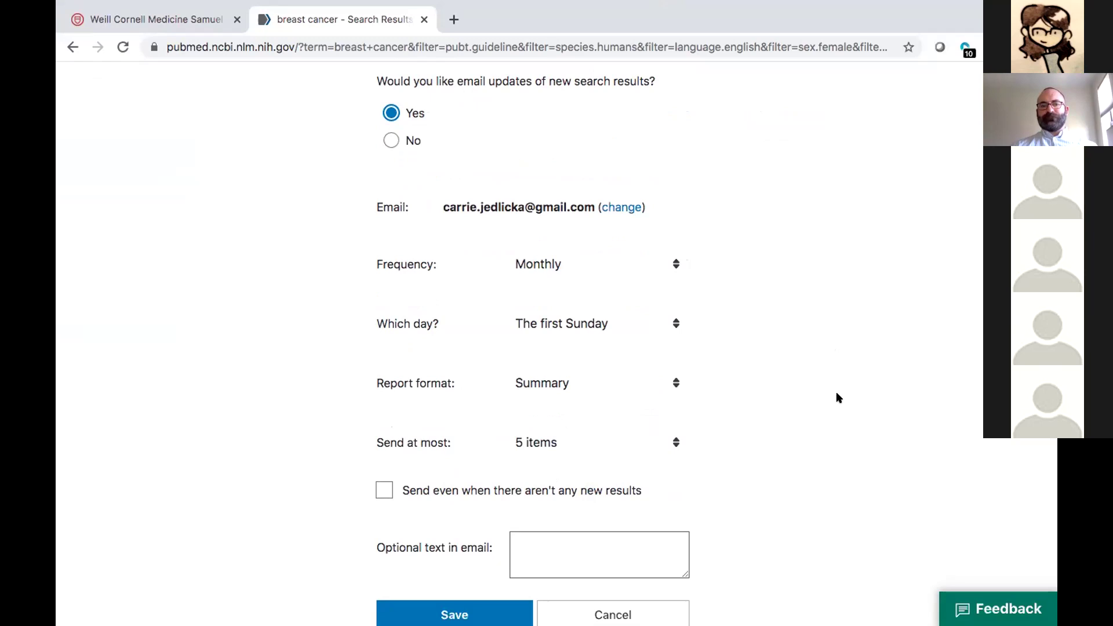
pyautogui.scroll(-3, 838, 398)
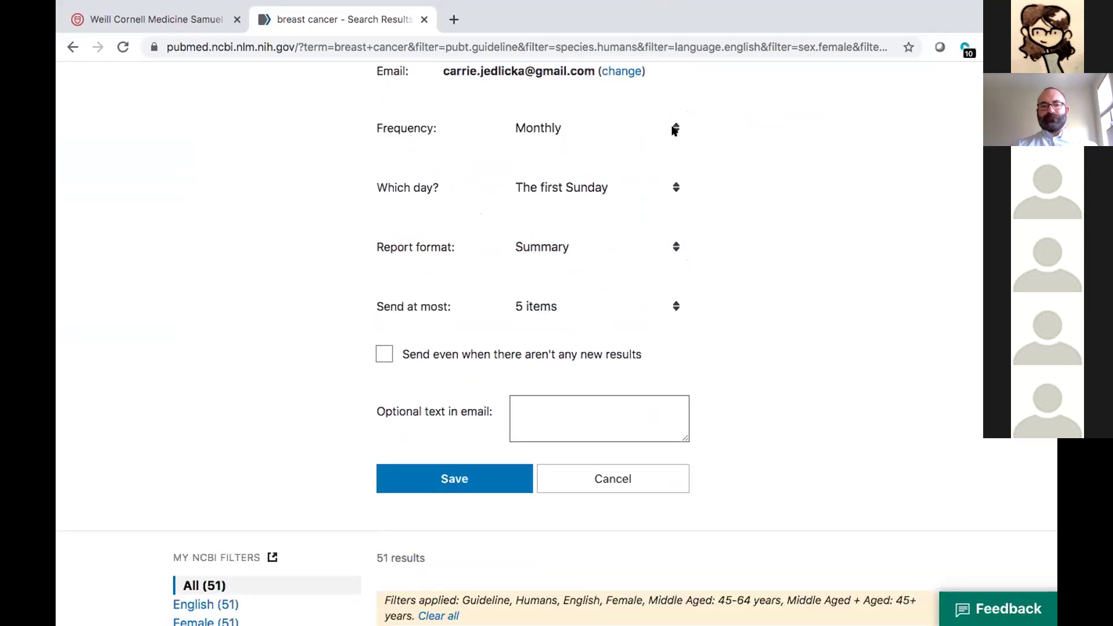
pyautogui.click(674, 130)
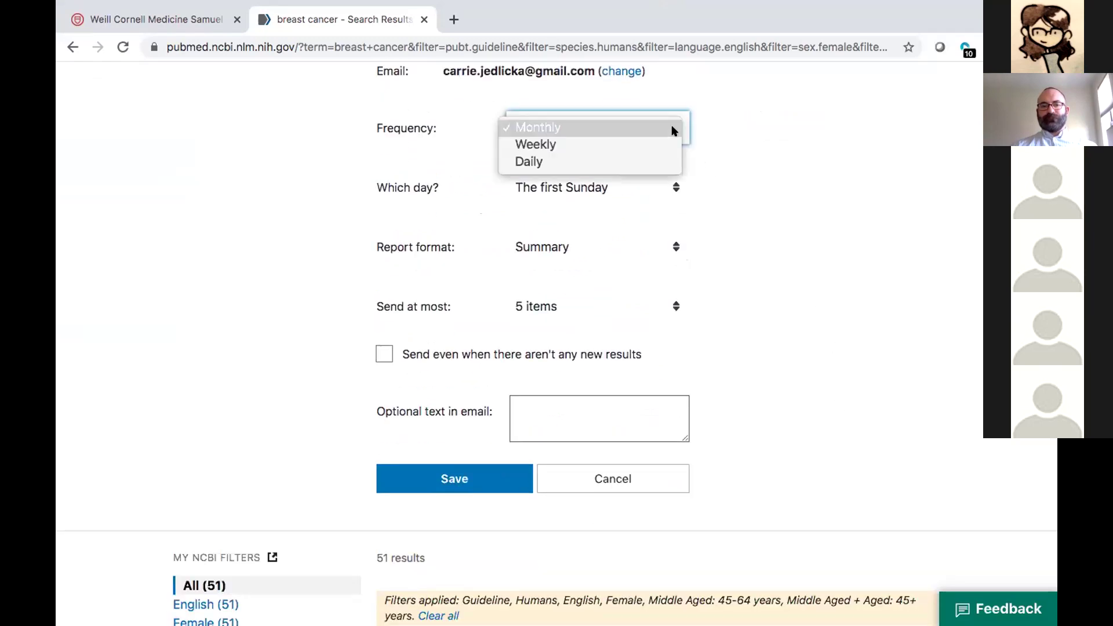
pyautogui.click(723, 130)
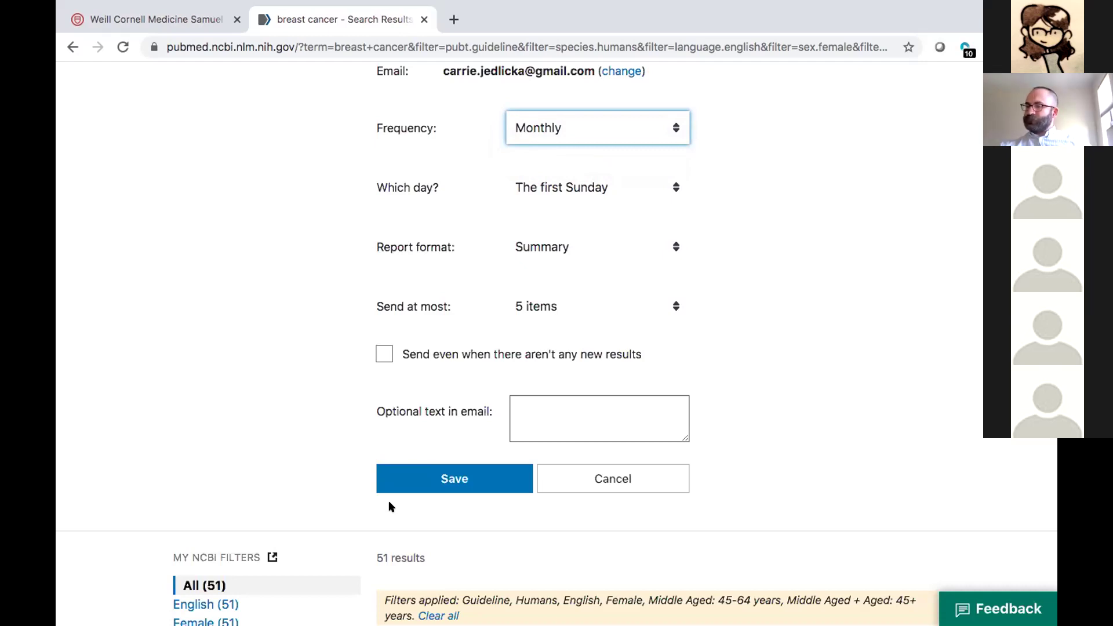
pyautogui.click(464, 477)
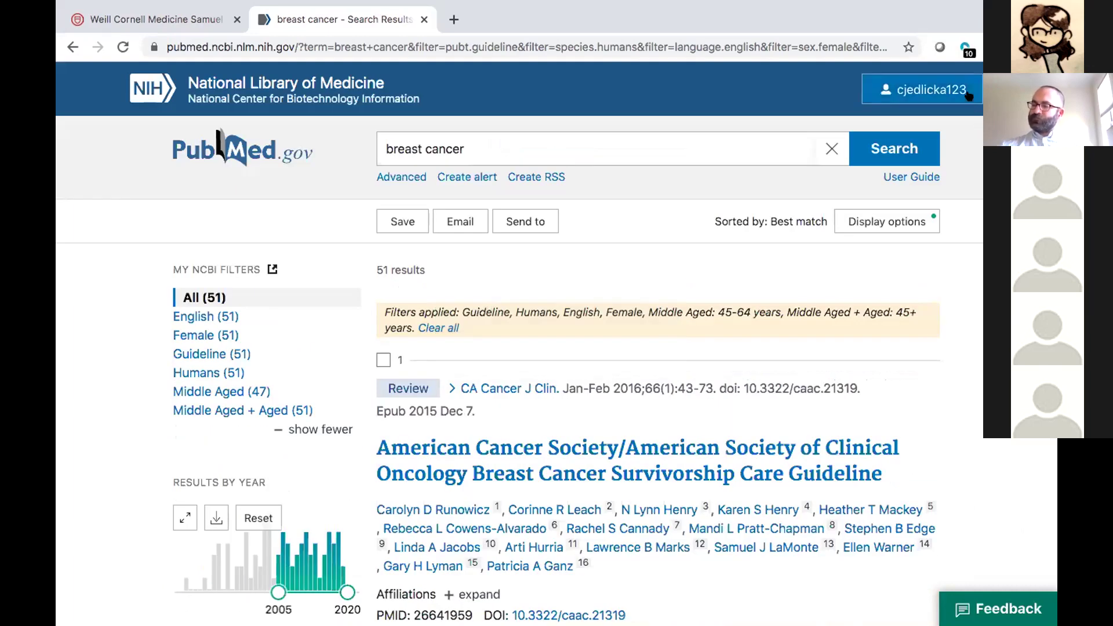
# Step: Open the My NCBI dashboard and look through the saved searches, recent activity, collections and filters
pyautogui.click(968, 94)
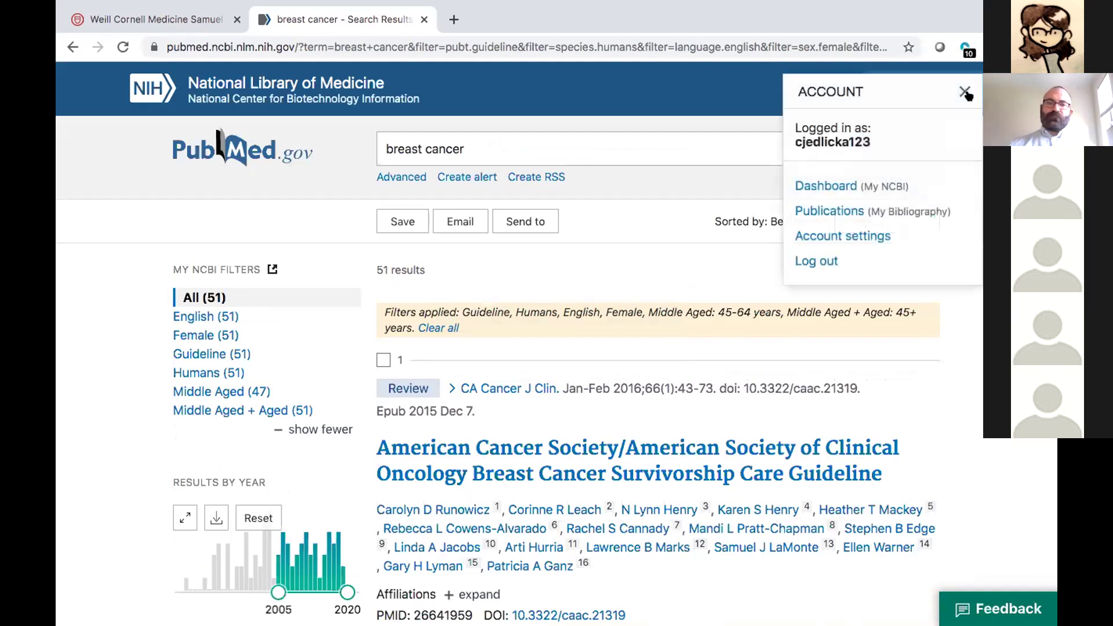
pyautogui.click(822, 185)
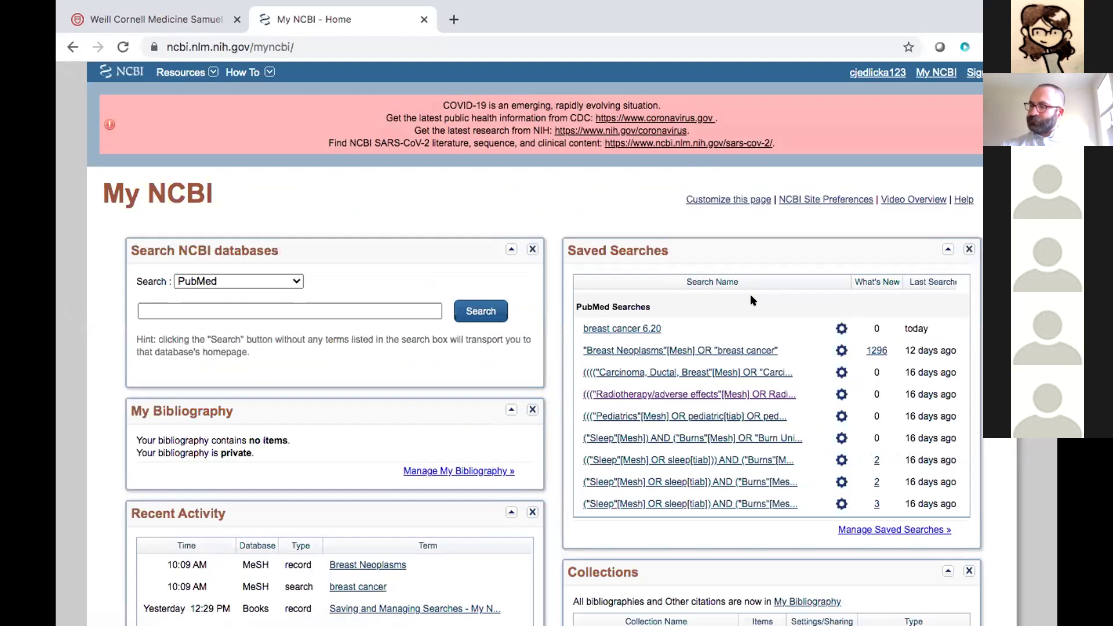
pyautogui.scroll(-1, 762, 301)
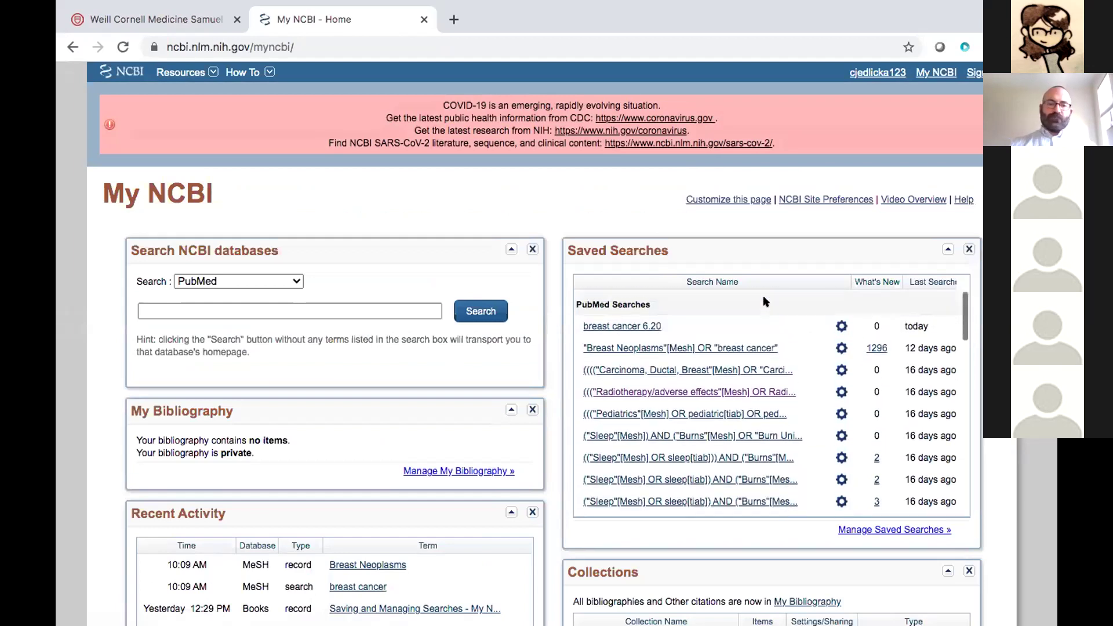
pyautogui.scroll(1, 777, 310)
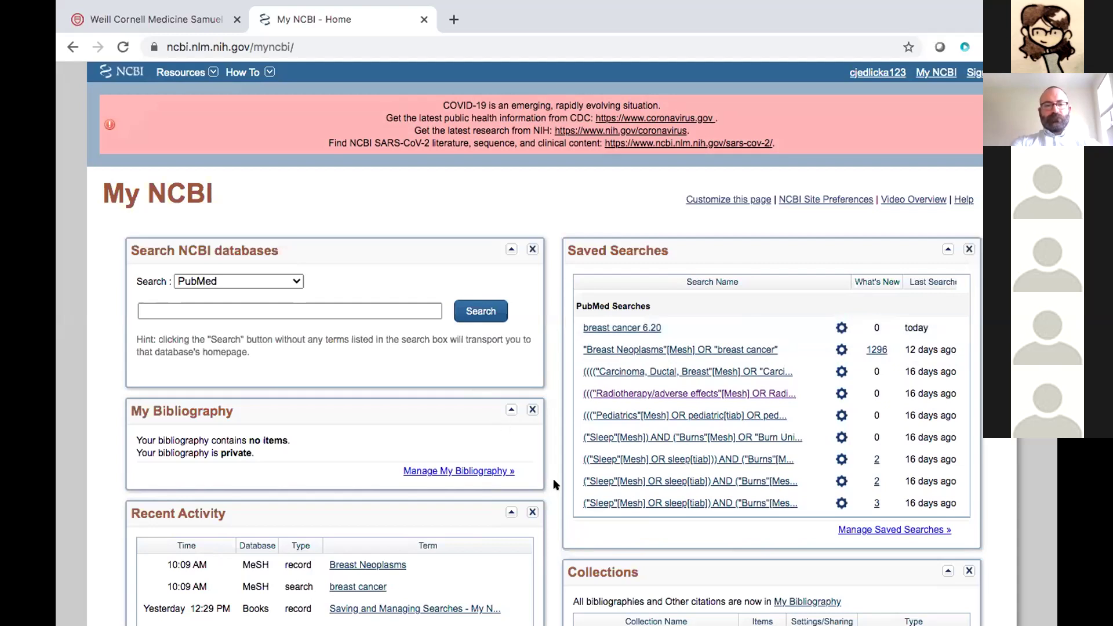
pyautogui.scroll(-4, 553, 480)
pyautogui.scroll(-2, 553, 480)
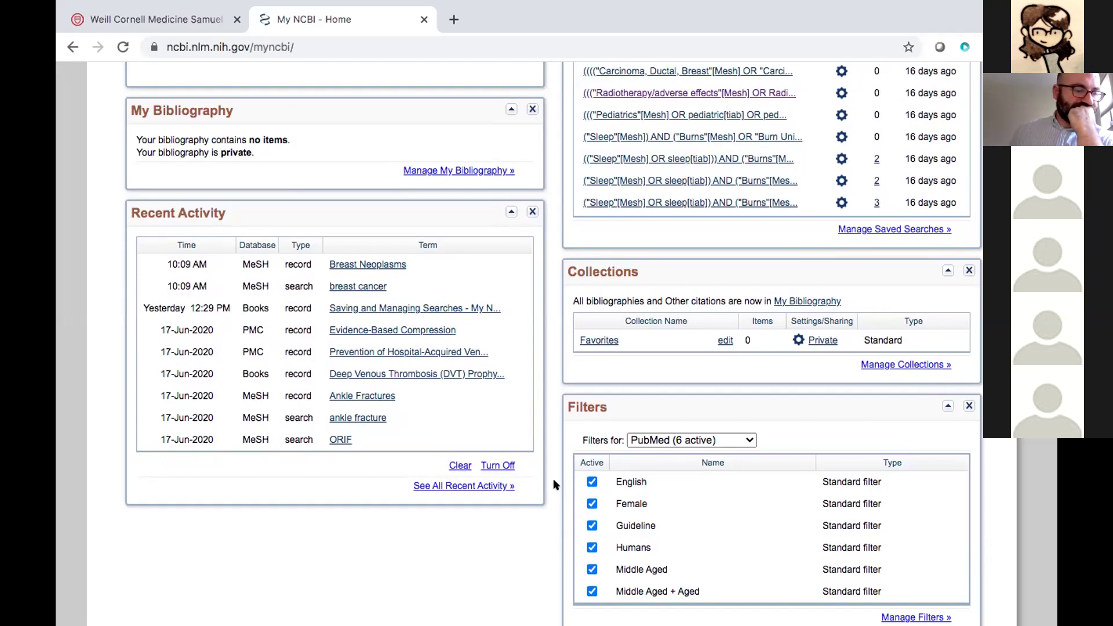
pyautogui.scroll(5, 553, 478)
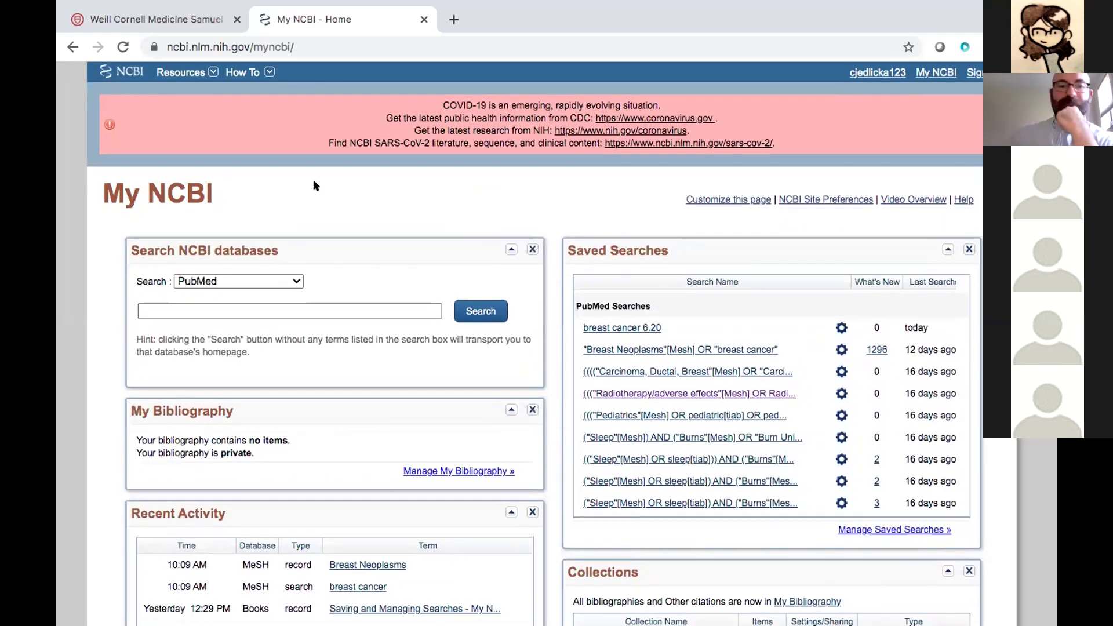
pyautogui.click(292, 46)
pyautogui.write('pubmed.')
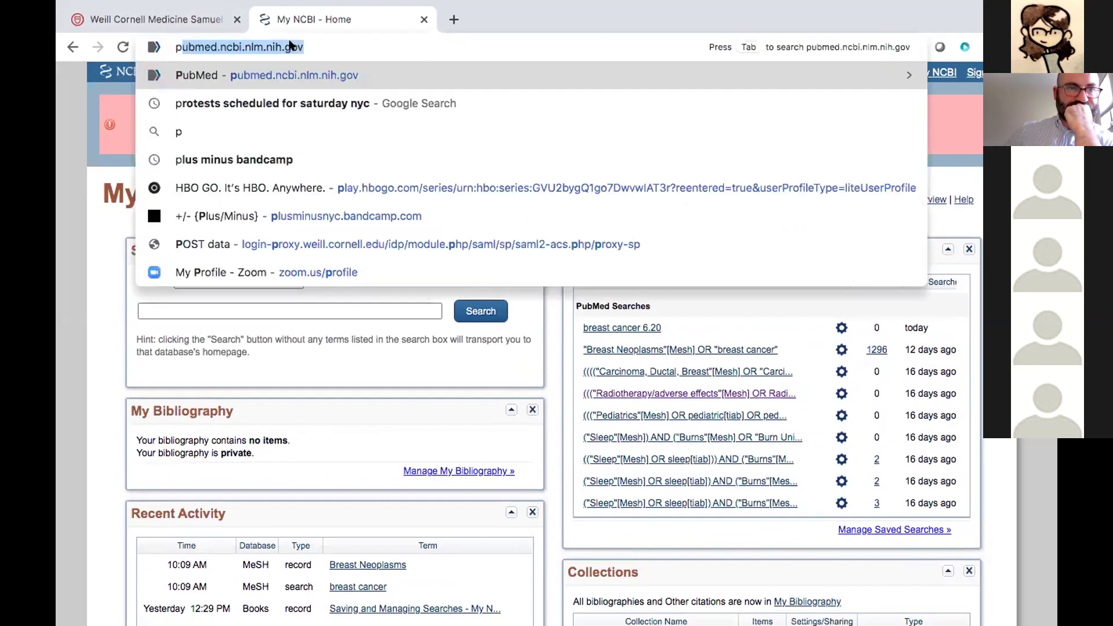
pyautogui.press('Right')
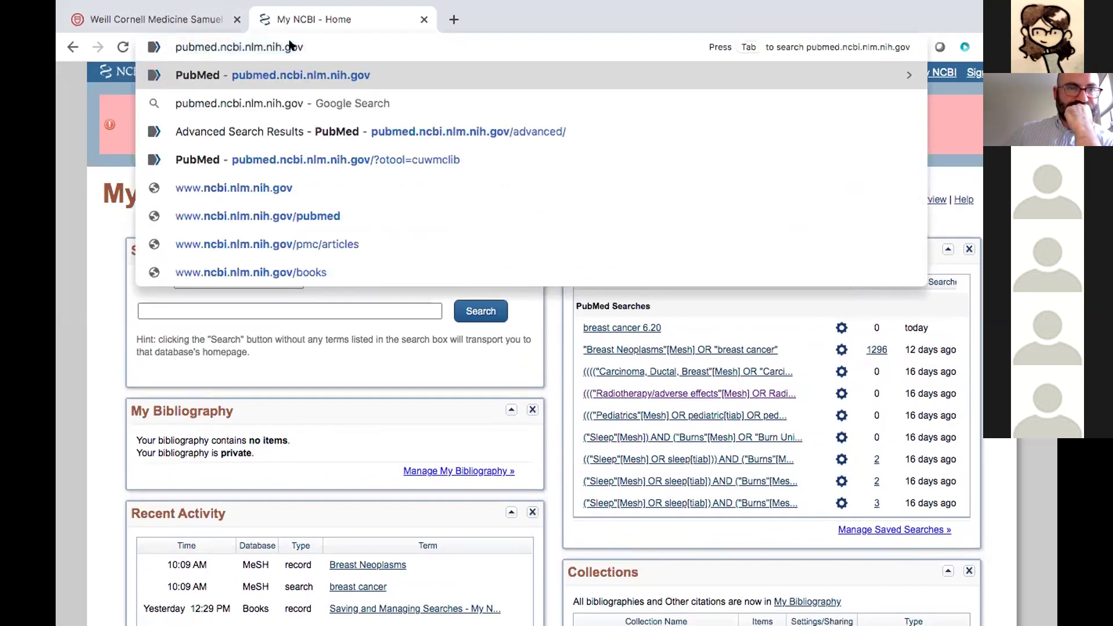
# Step: Reopen PubMed from the Weill Cornell library homepage and bring back the results of search #10 from the advanced search history
pyautogui.click(181, 21)
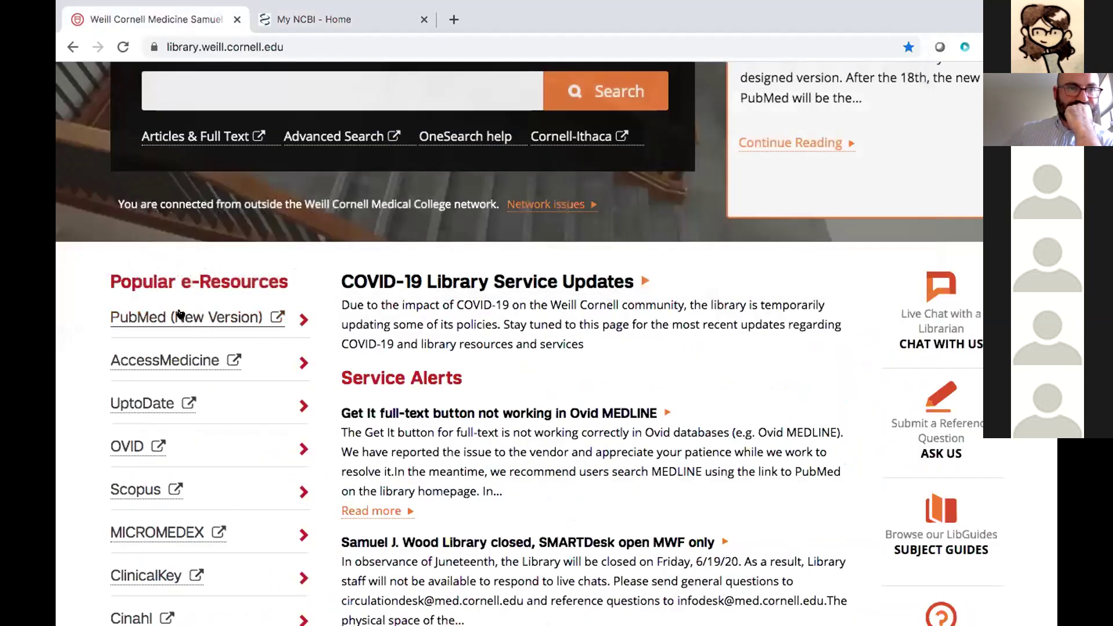
pyautogui.click(203, 318)
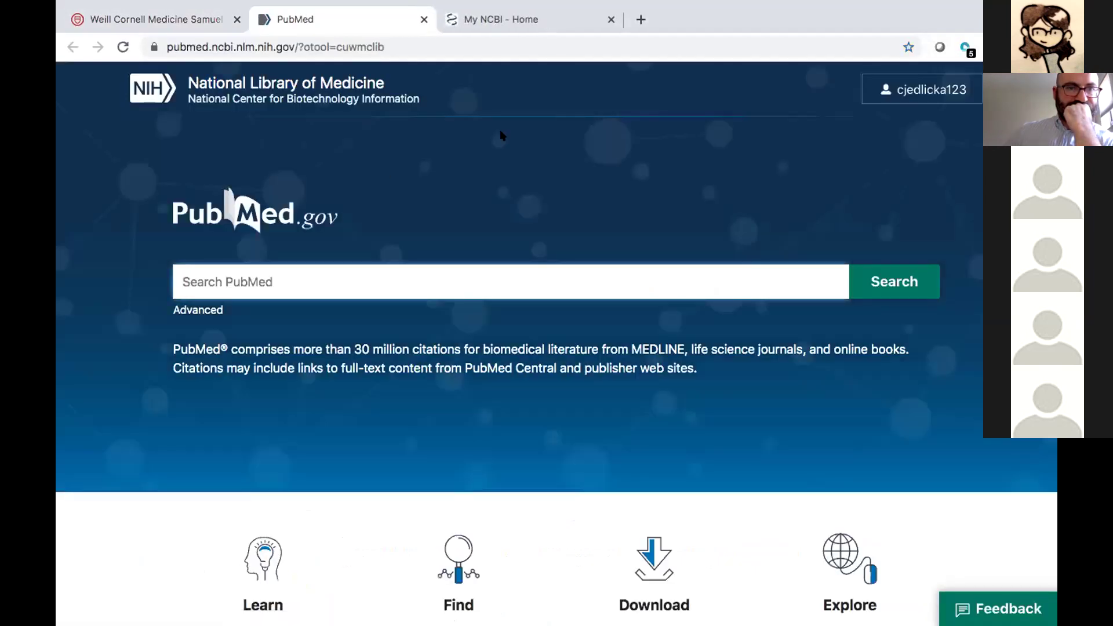
pyautogui.scroll(-1, 502, 133)
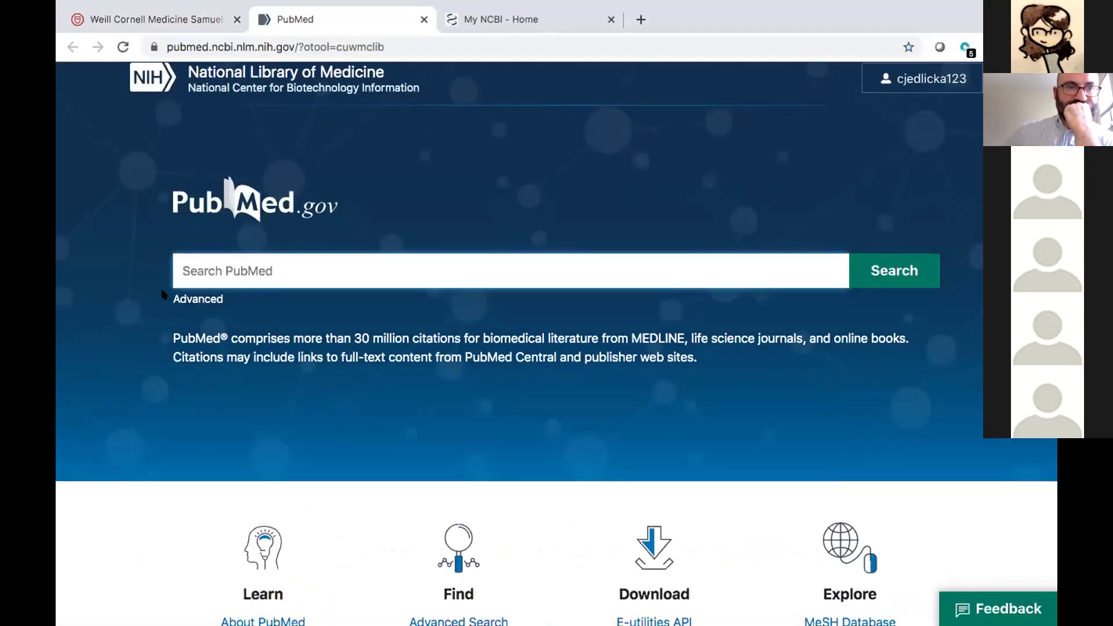
pyautogui.click(193, 300)
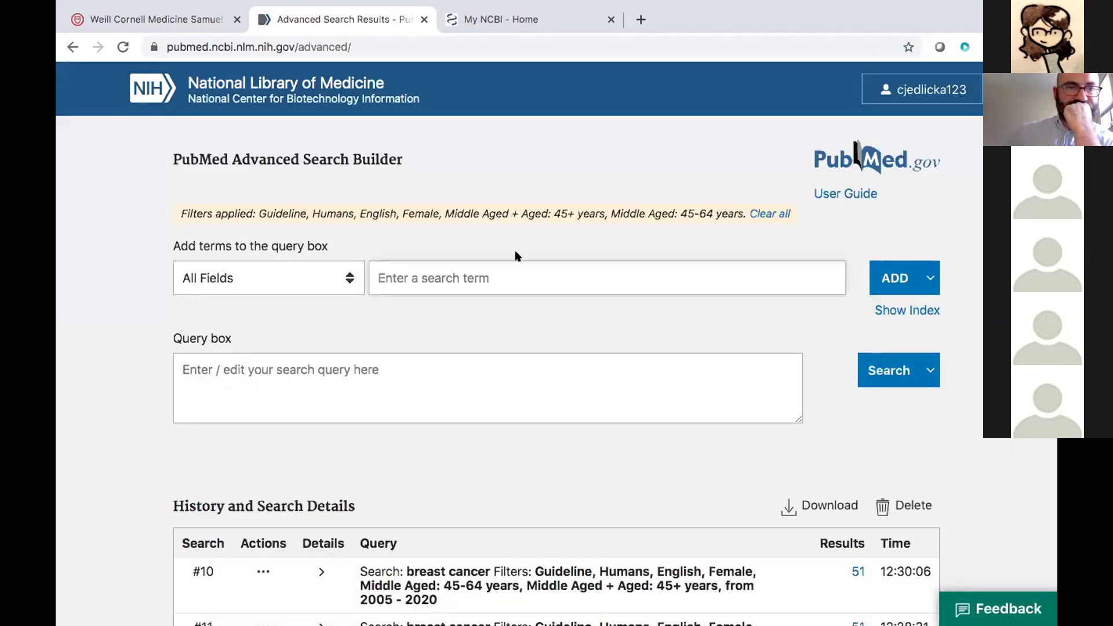
pyautogui.scroll(-3, 516, 252)
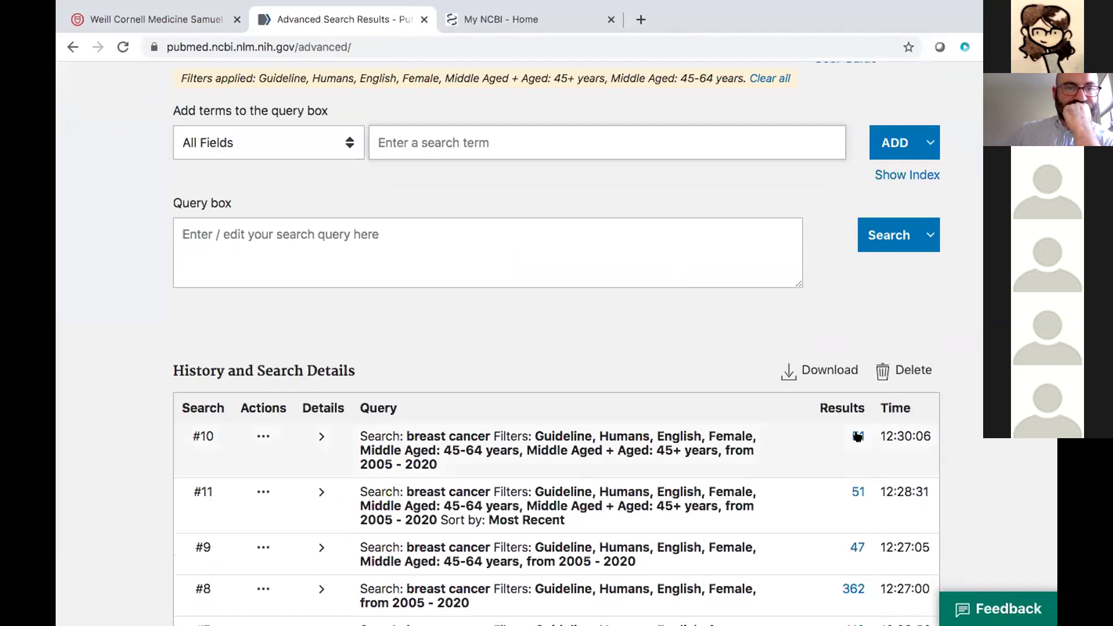
pyautogui.click(858, 436)
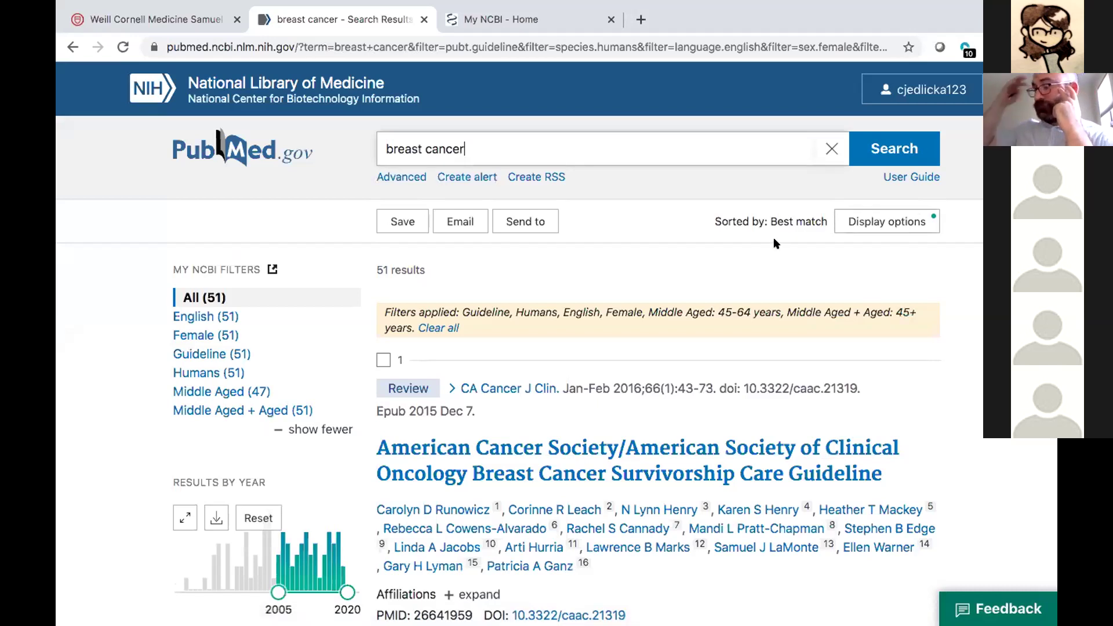
# Step: Select the first breast cancer result and open the form for emailing its citation
pyautogui.scroll(-1, 772, 246)
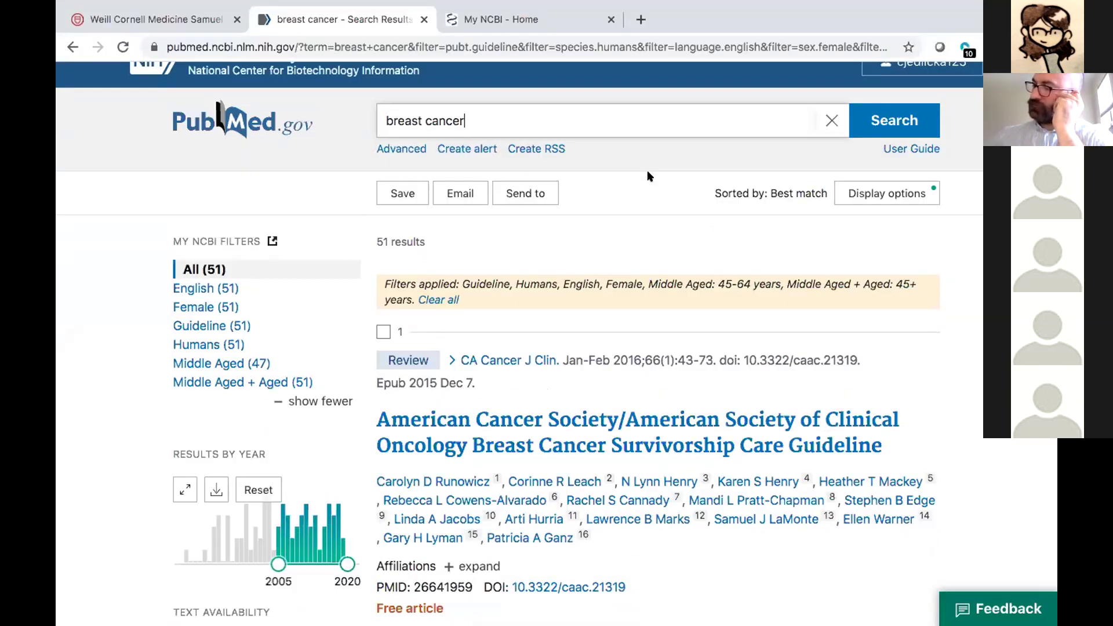
pyautogui.scroll(-1, 340, 330)
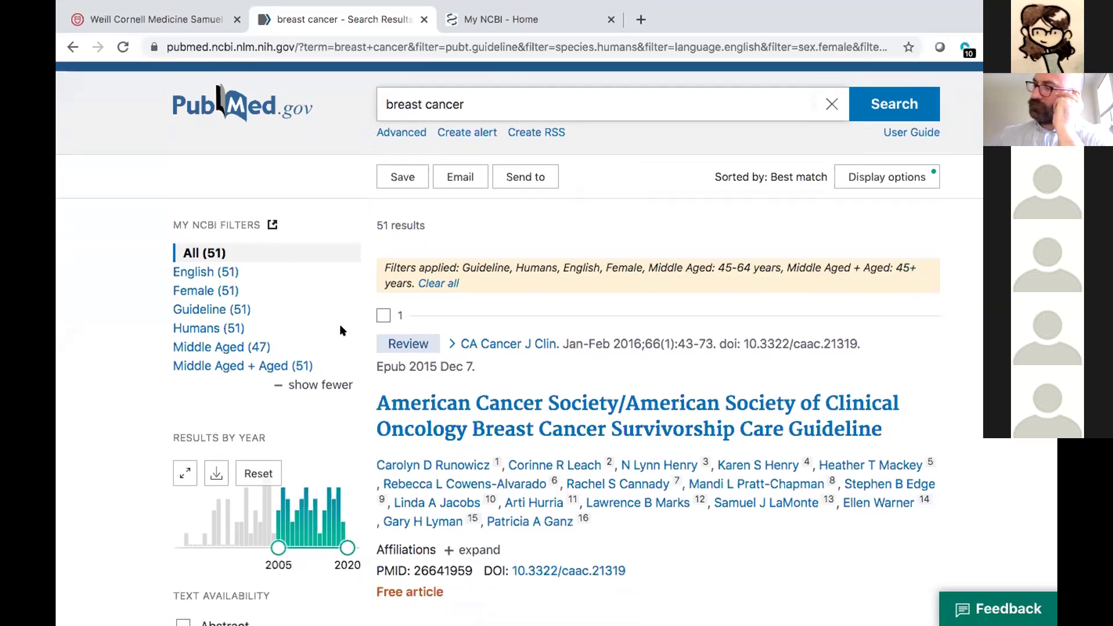
pyautogui.click(380, 315)
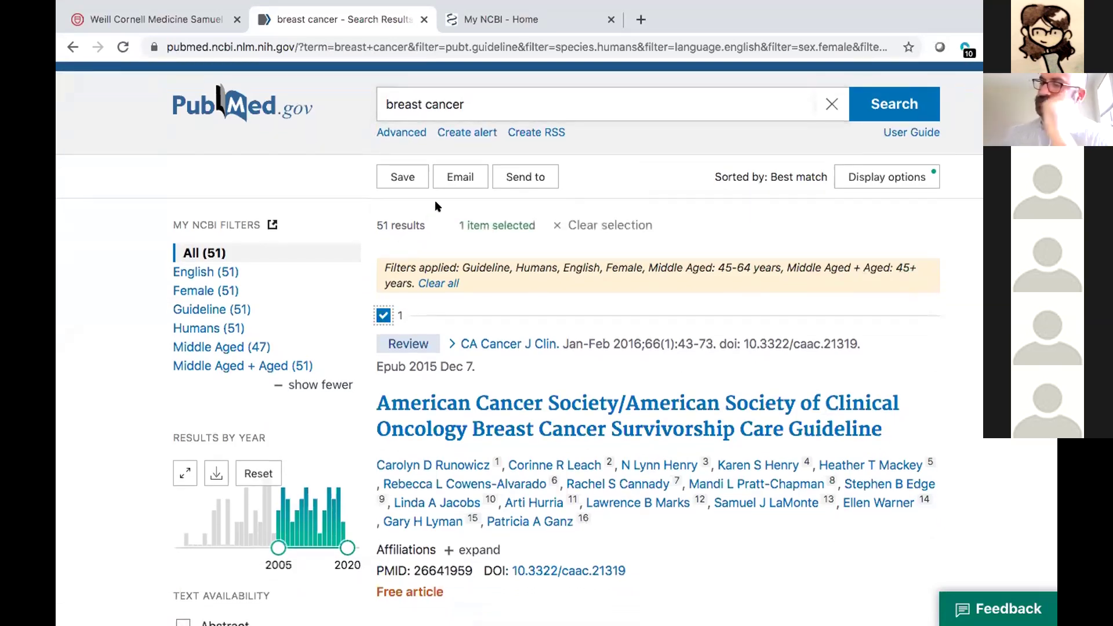
pyautogui.click(459, 175)
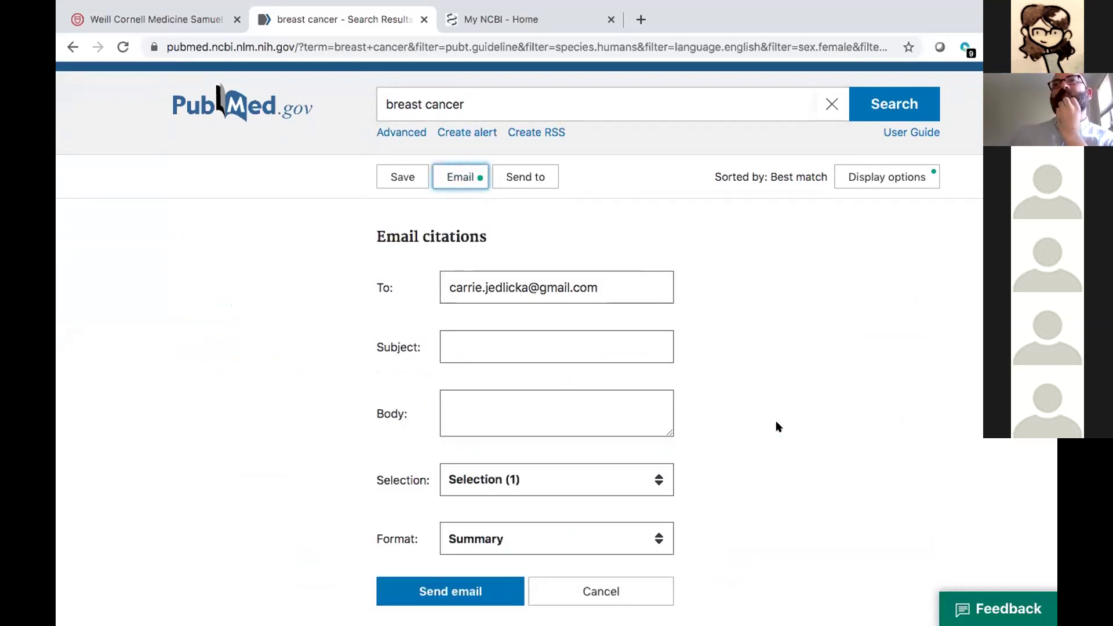
# Step: Check the selection and format choices for emailing citations, and cancel without sending
pyautogui.scroll(-3, 777, 426)
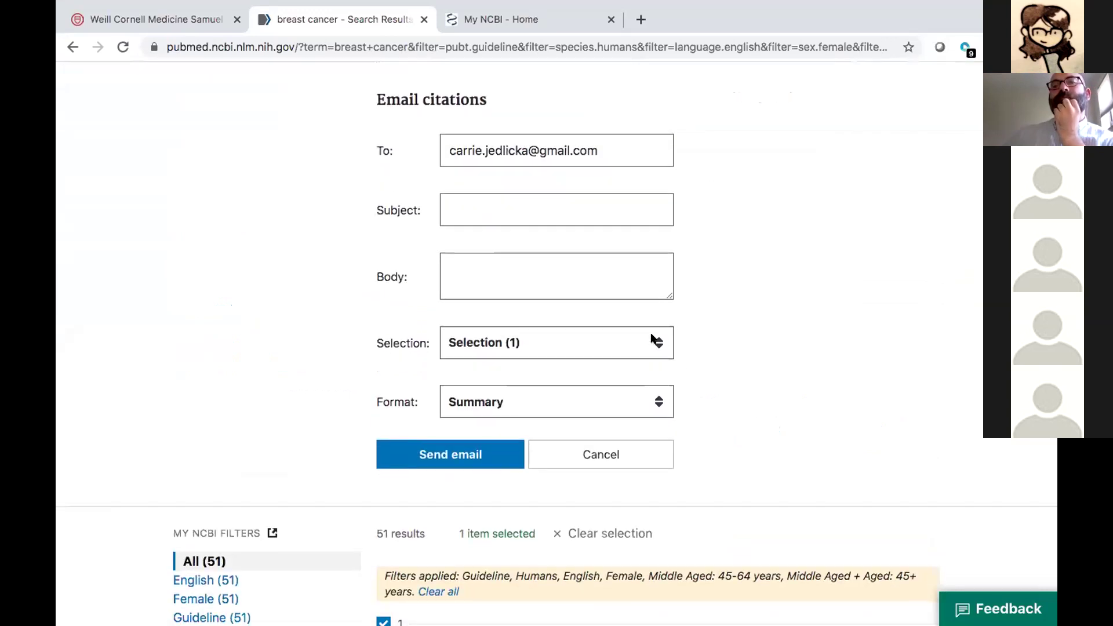
pyautogui.click(655, 341)
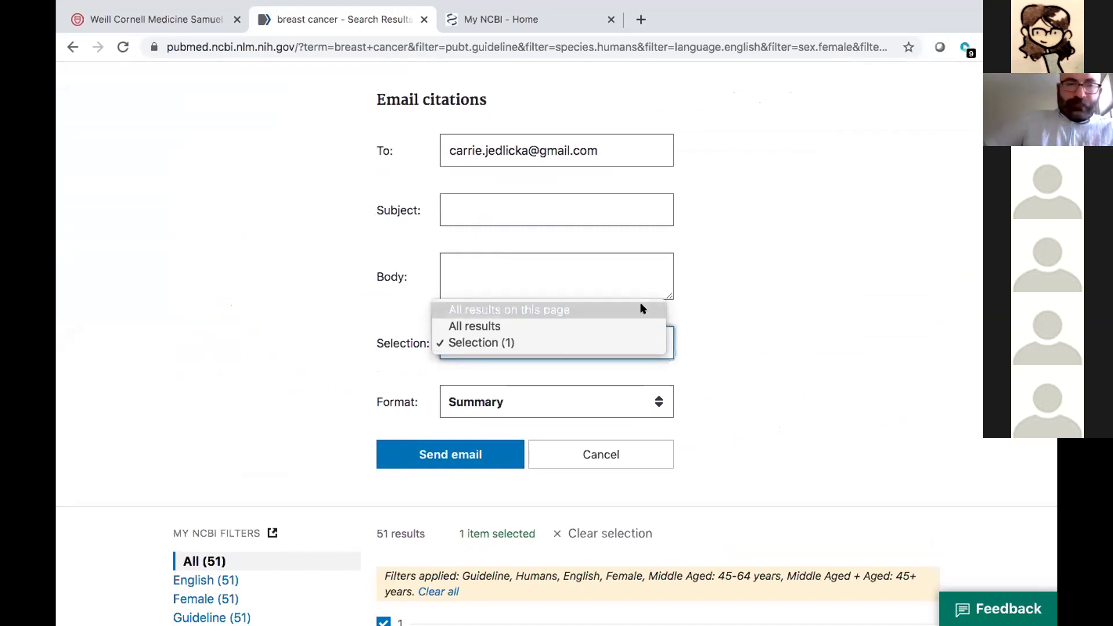
pyautogui.click(763, 318)
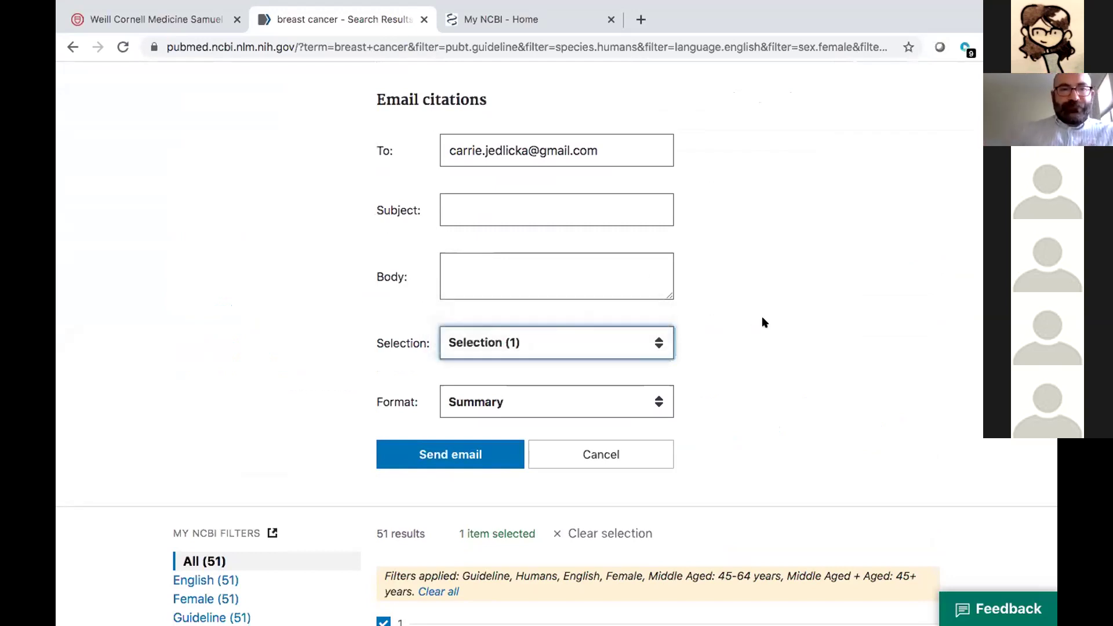
pyautogui.click(651, 399)
pyautogui.click(652, 401)
pyautogui.click(607, 453)
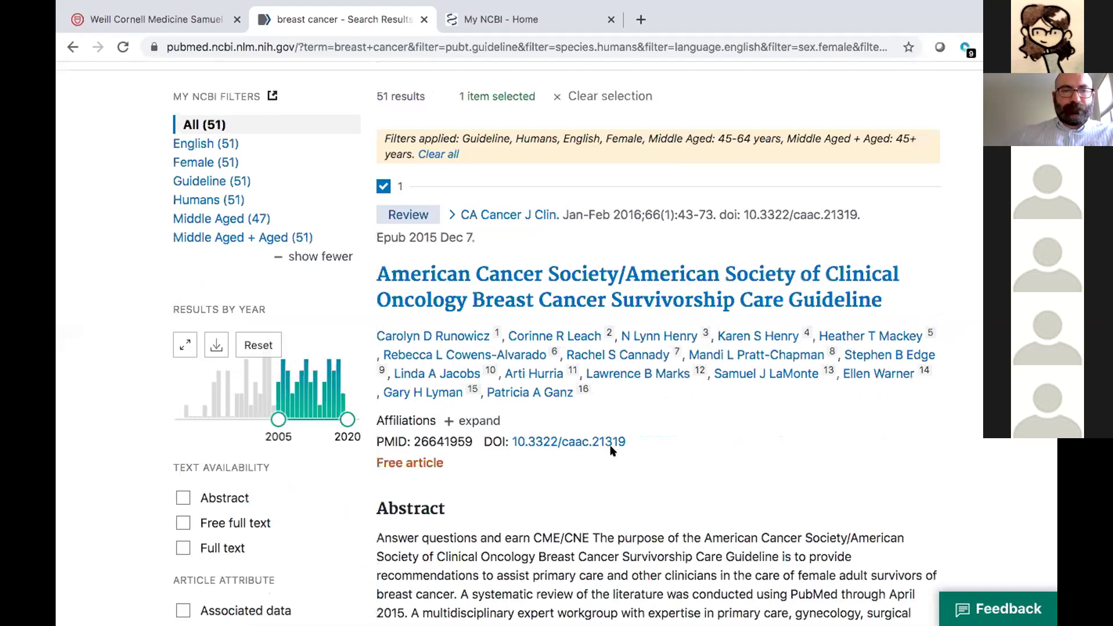
pyautogui.scroll(3, 611, 451)
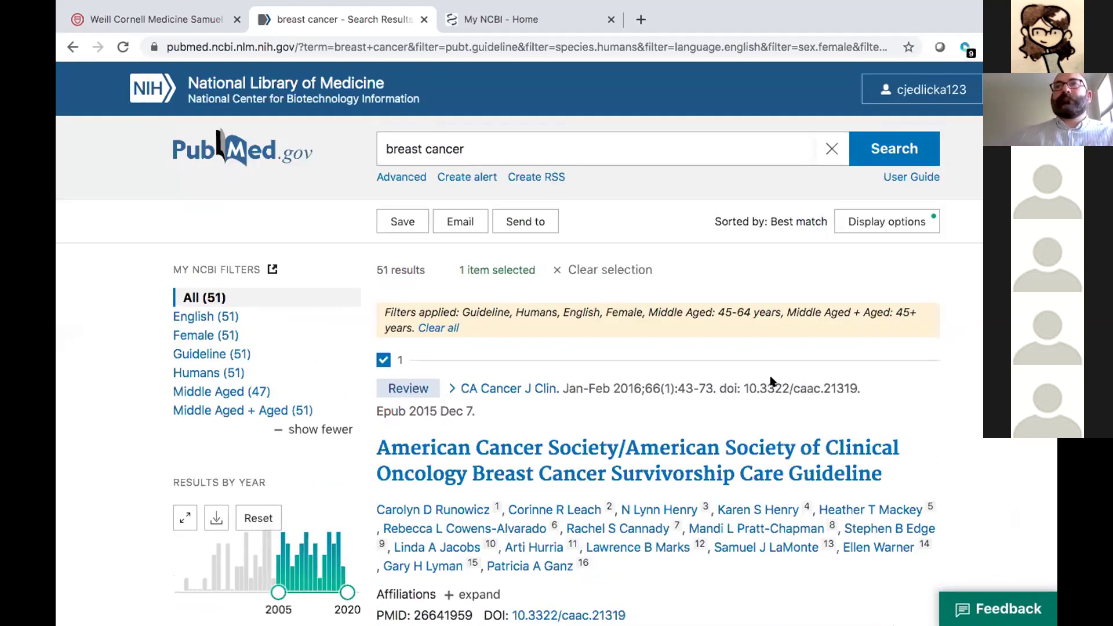
# Step: Create a citation manager file containing all results on this page, and check the options for opening the downloaded file
pyautogui.scroll(-2, 771, 381)
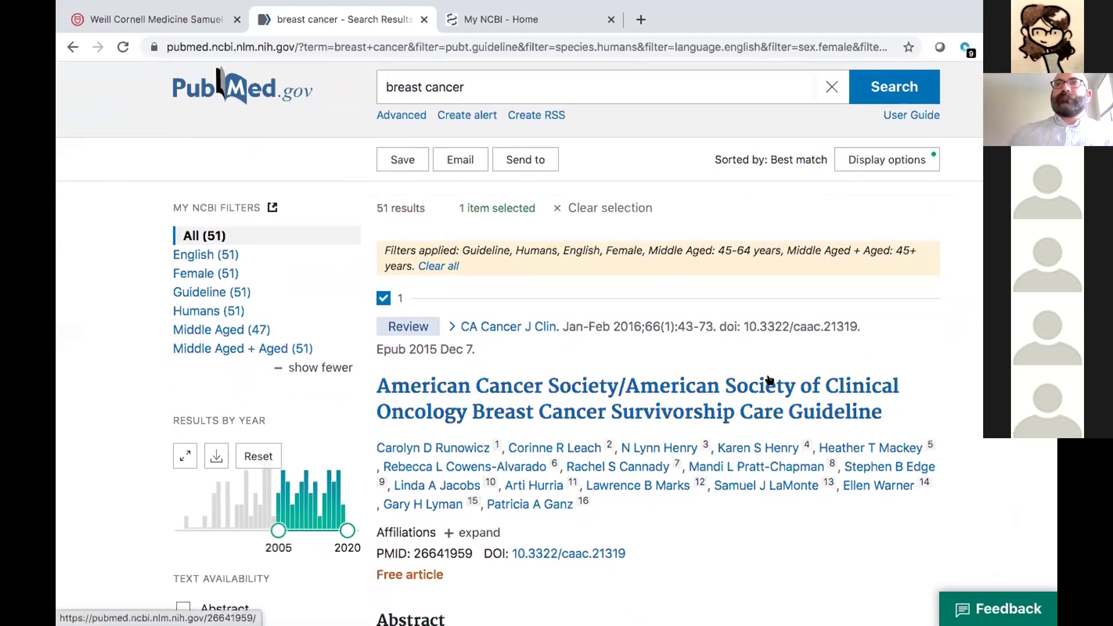
pyautogui.click(534, 155)
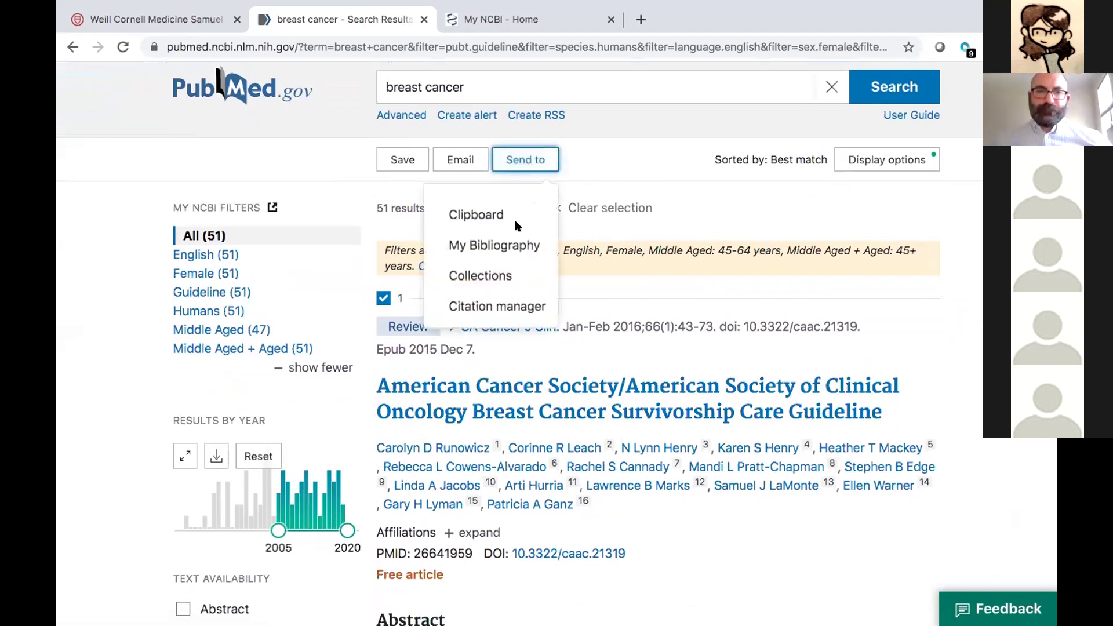
pyautogui.click(515, 307)
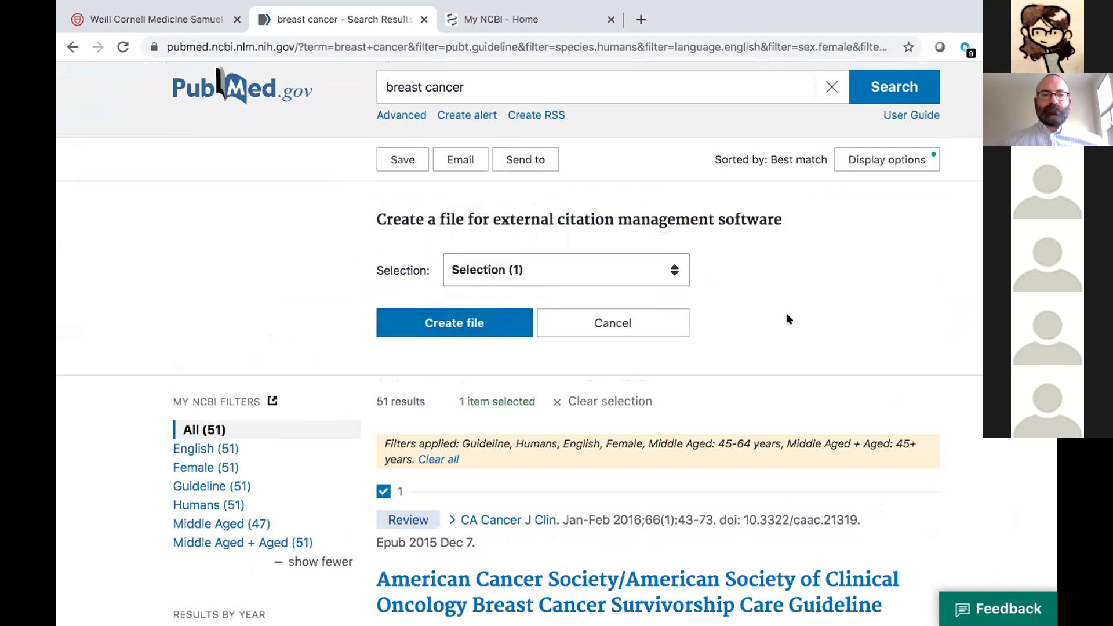
pyautogui.scroll(-1, 786, 312)
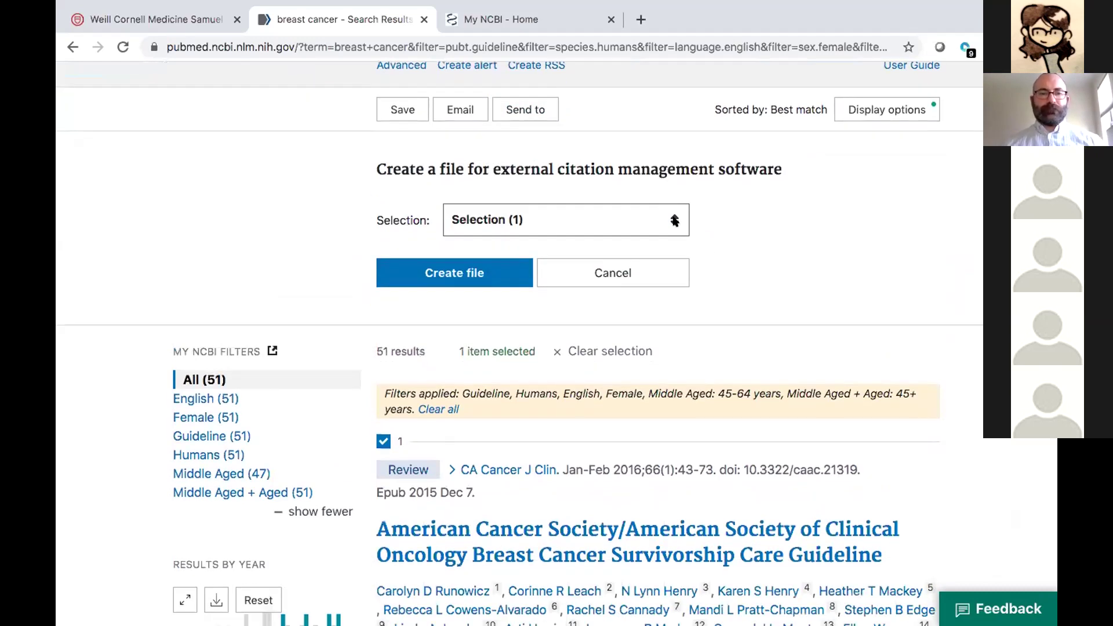
pyautogui.click(675, 221)
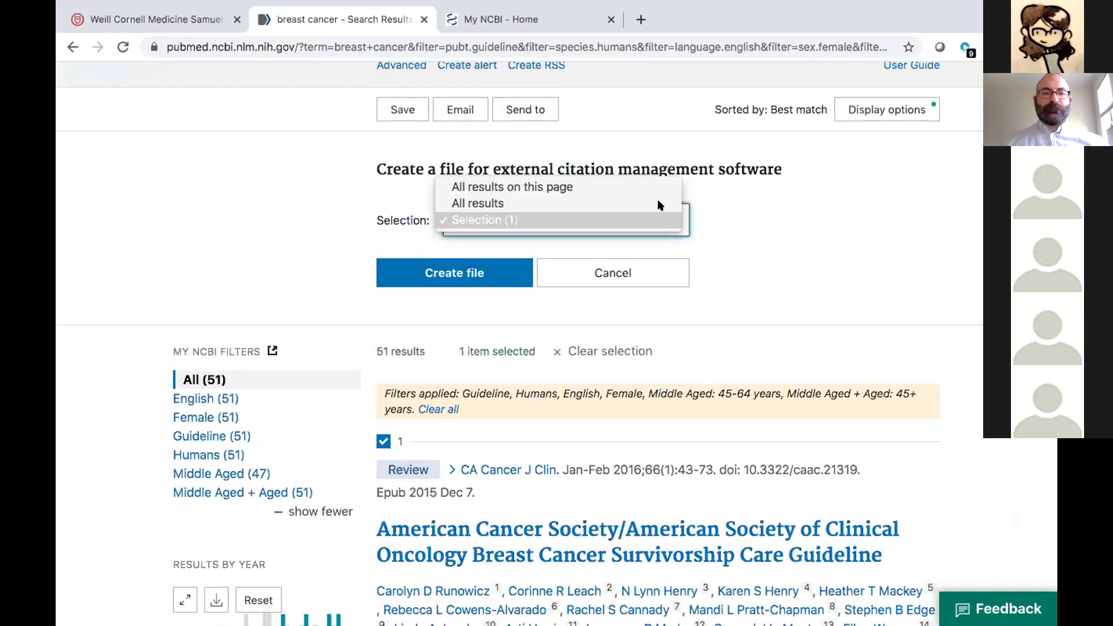
pyautogui.press('Escape')
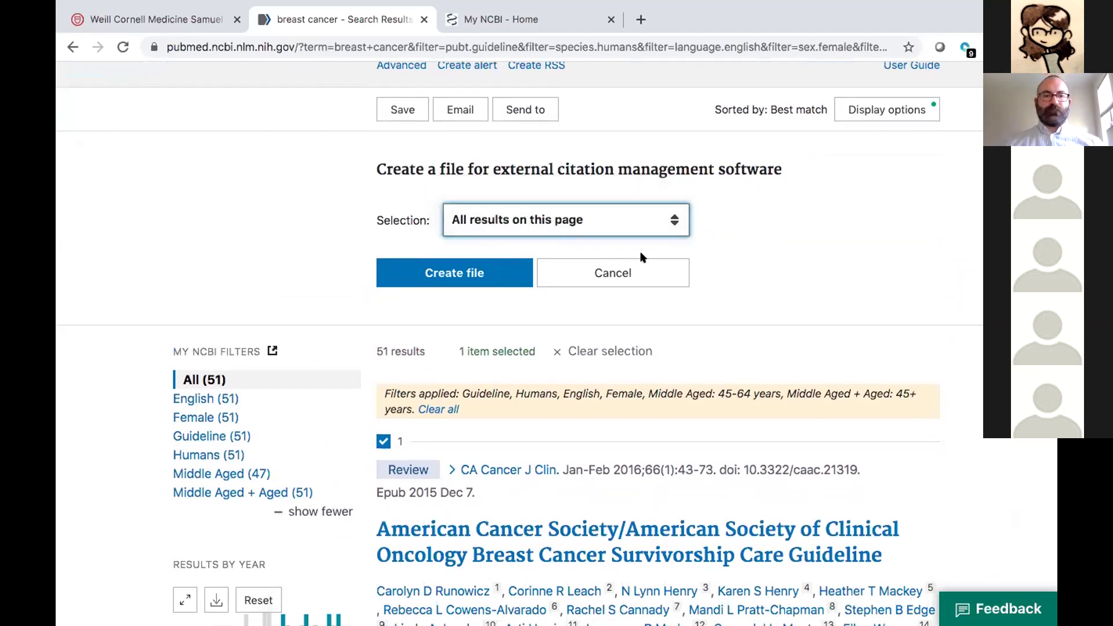
pyautogui.click(463, 265)
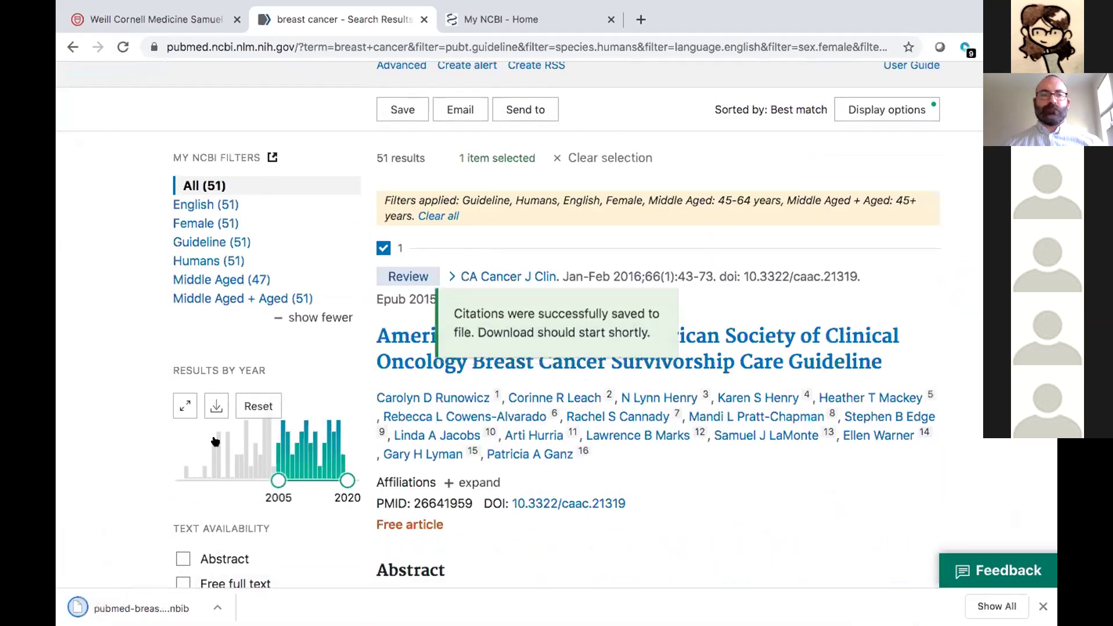
pyautogui.click(213, 607)
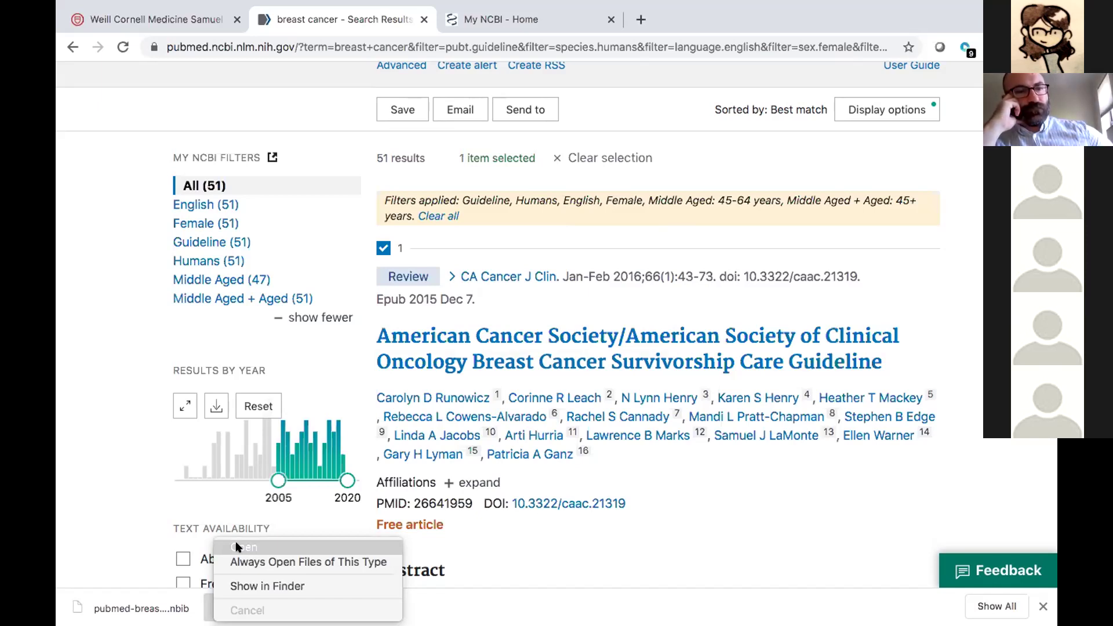
pyautogui.click(851, 515)
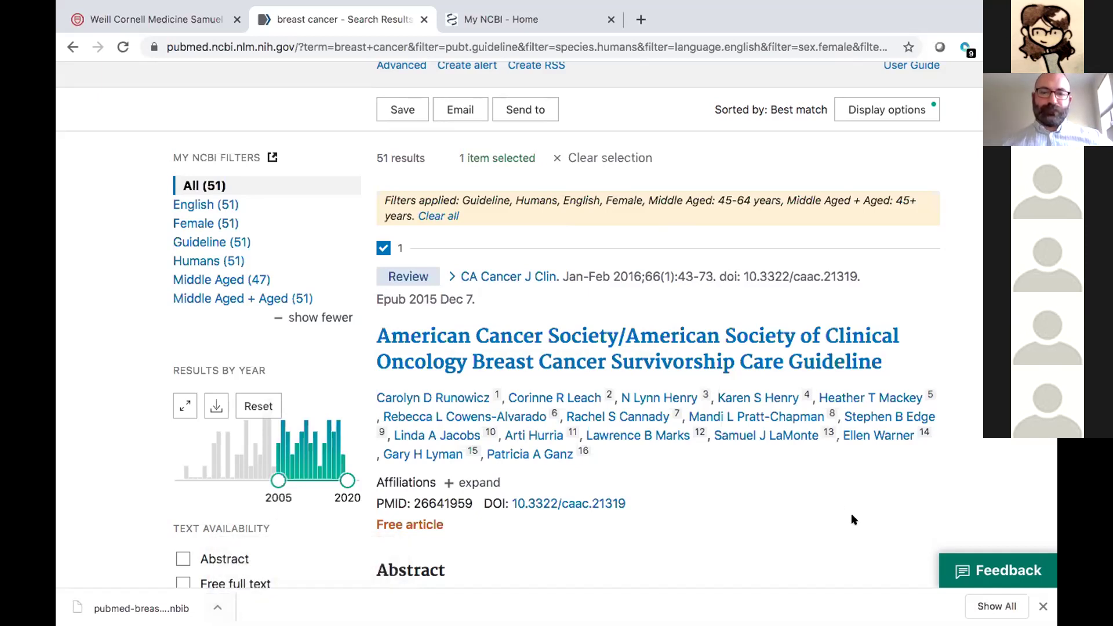
# Step: Add Address to the article type filters offered beside the breast cancer results
pyautogui.scroll(2, 851, 513)
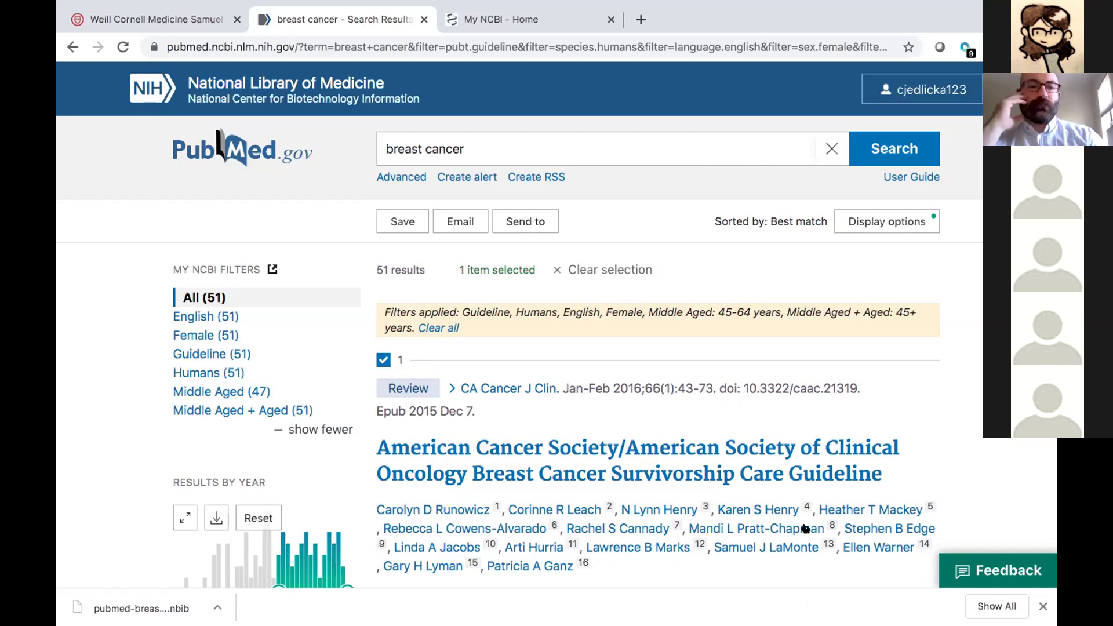
pyautogui.scroll(-3, 121, 395)
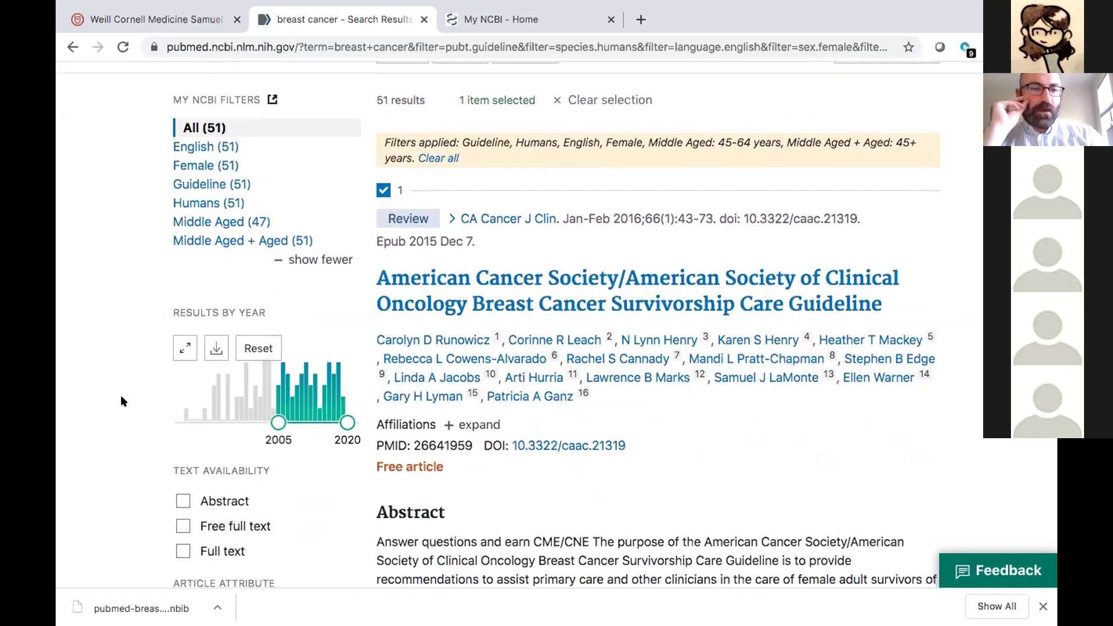
pyautogui.scroll(-2, 122, 400)
pyautogui.scroll(-12, 120, 399)
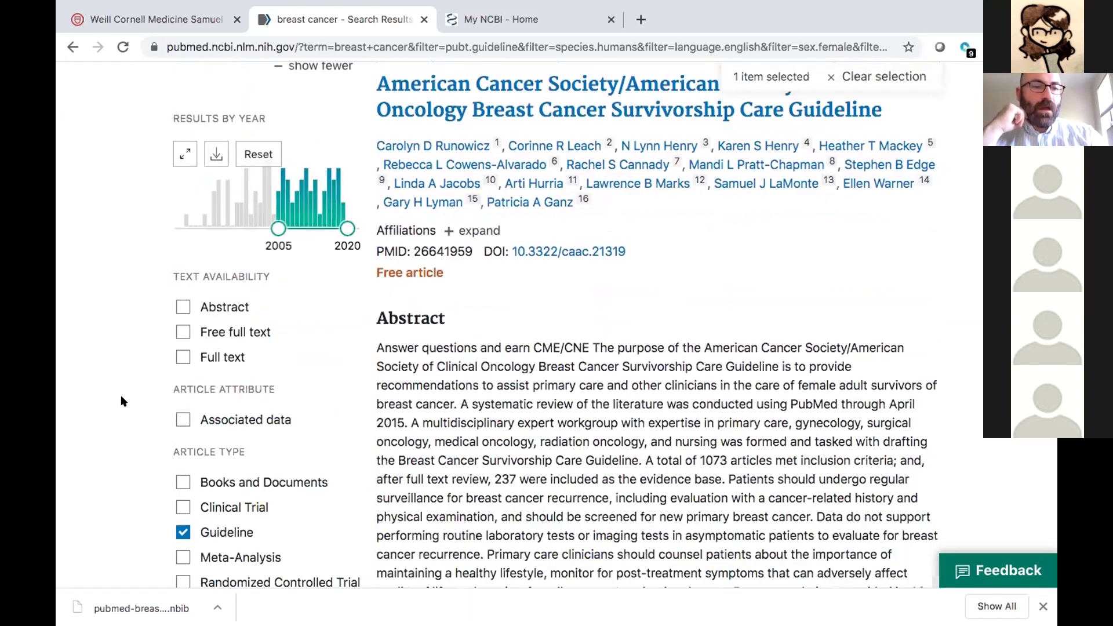
pyautogui.scroll(-1, 120, 395)
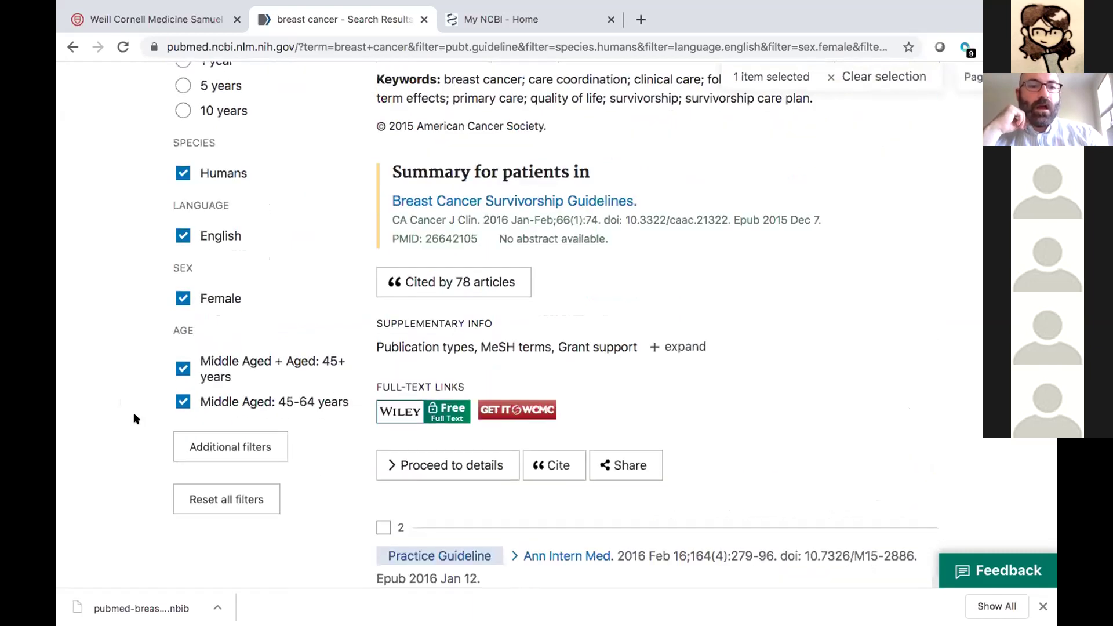
pyautogui.click(231, 444)
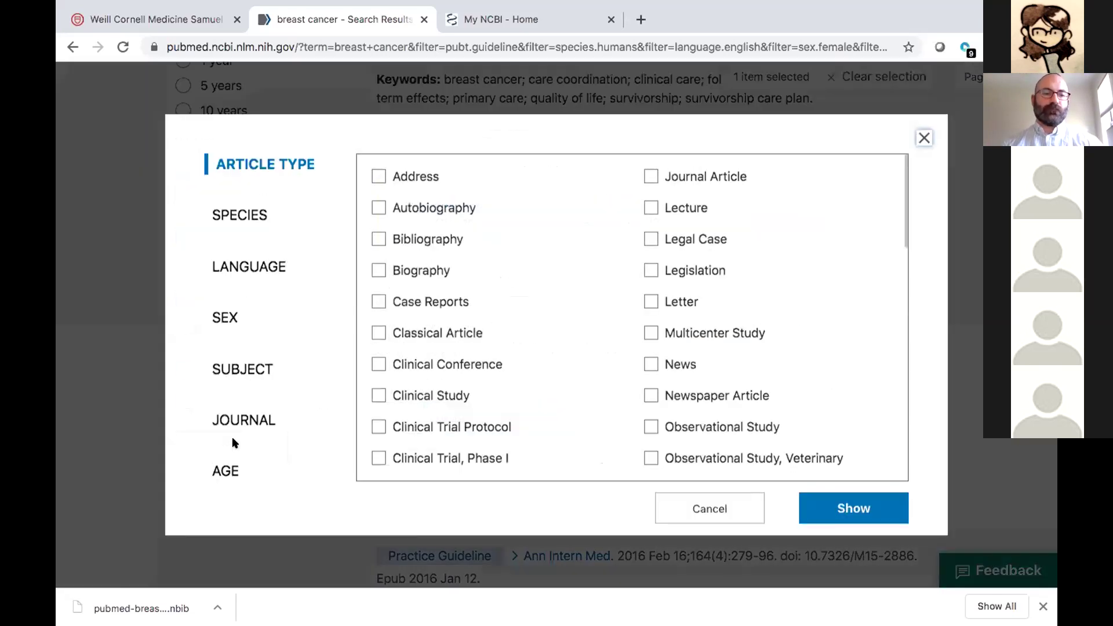
pyautogui.click(377, 177)
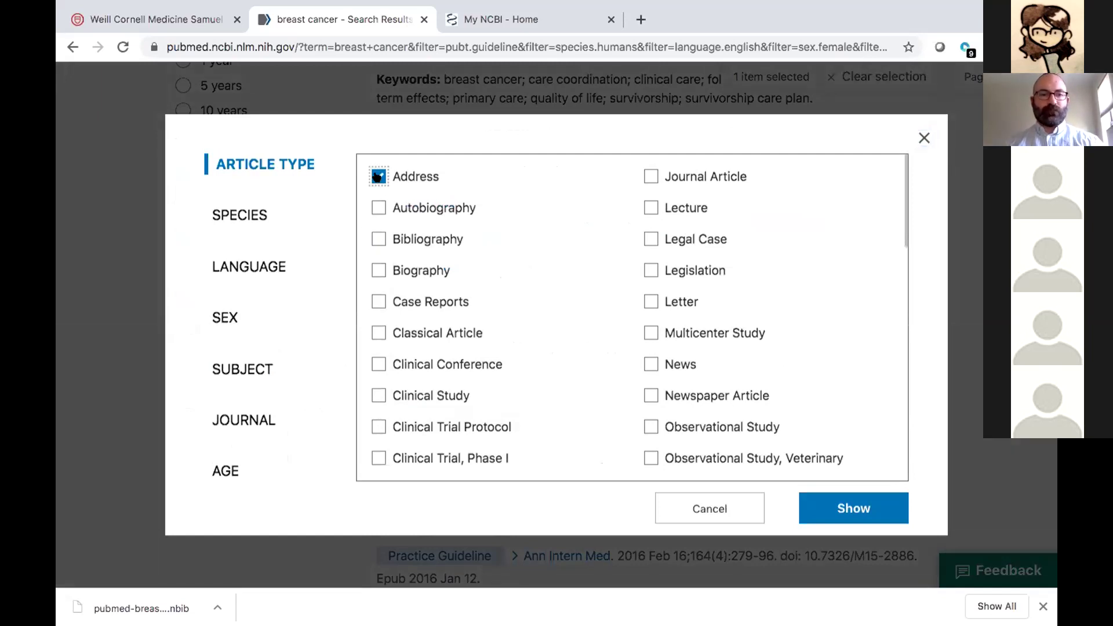
pyautogui.click(875, 507)
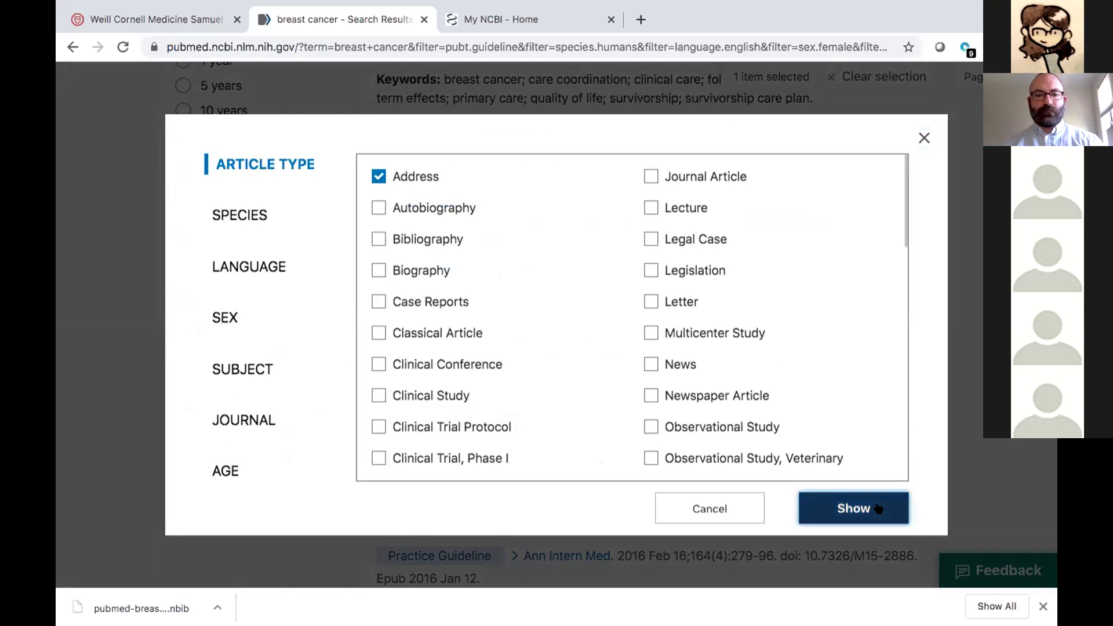
# Step: Apply the Address article type filter to the breast cancer results and look over the filter list
pyautogui.scroll(5, 276, 279)
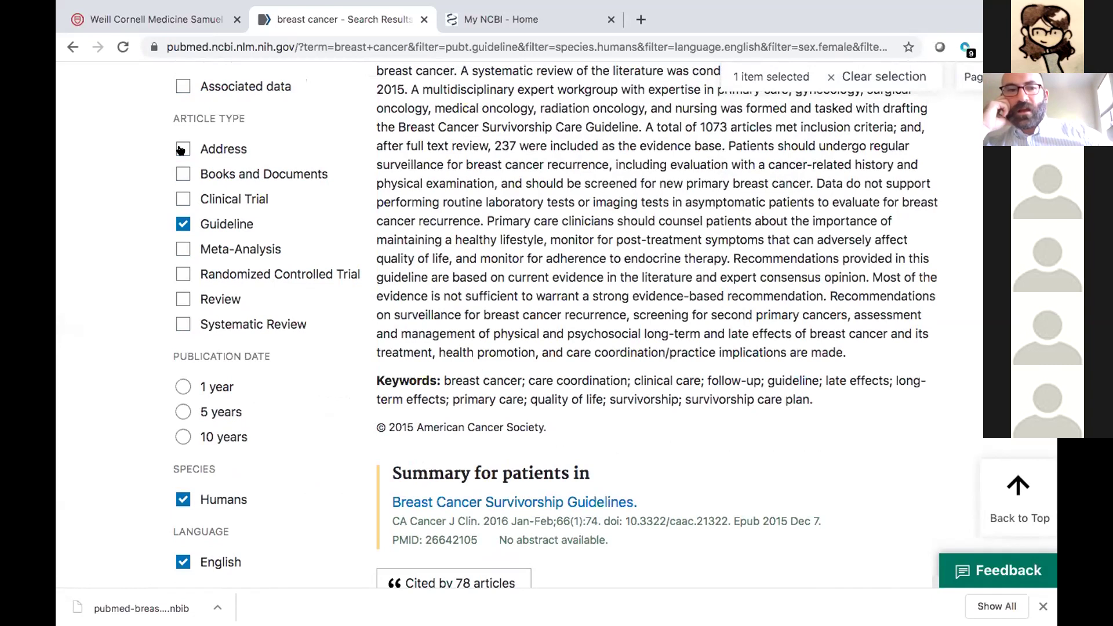
pyautogui.click(182, 149)
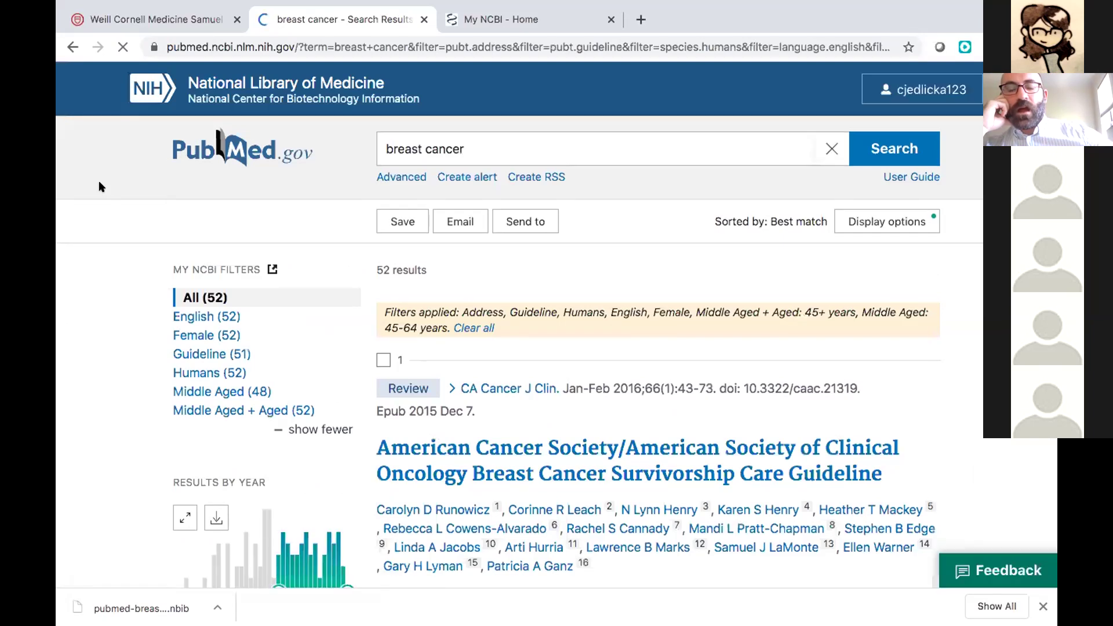
pyautogui.scroll(-7, 74, 446)
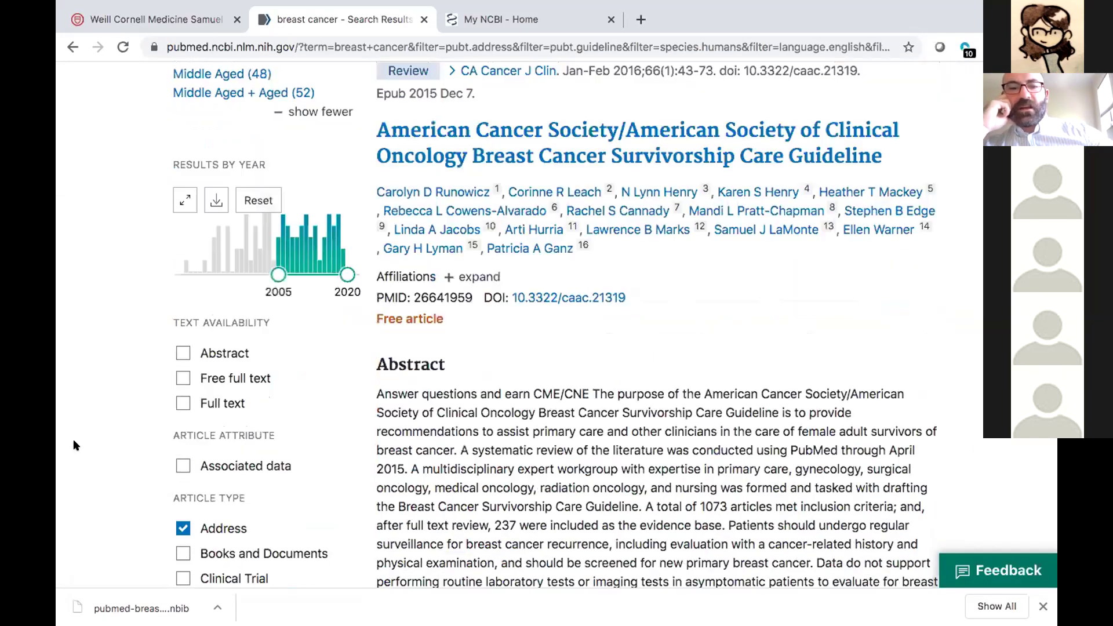
pyautogui.scroll(-3, 75, 445)
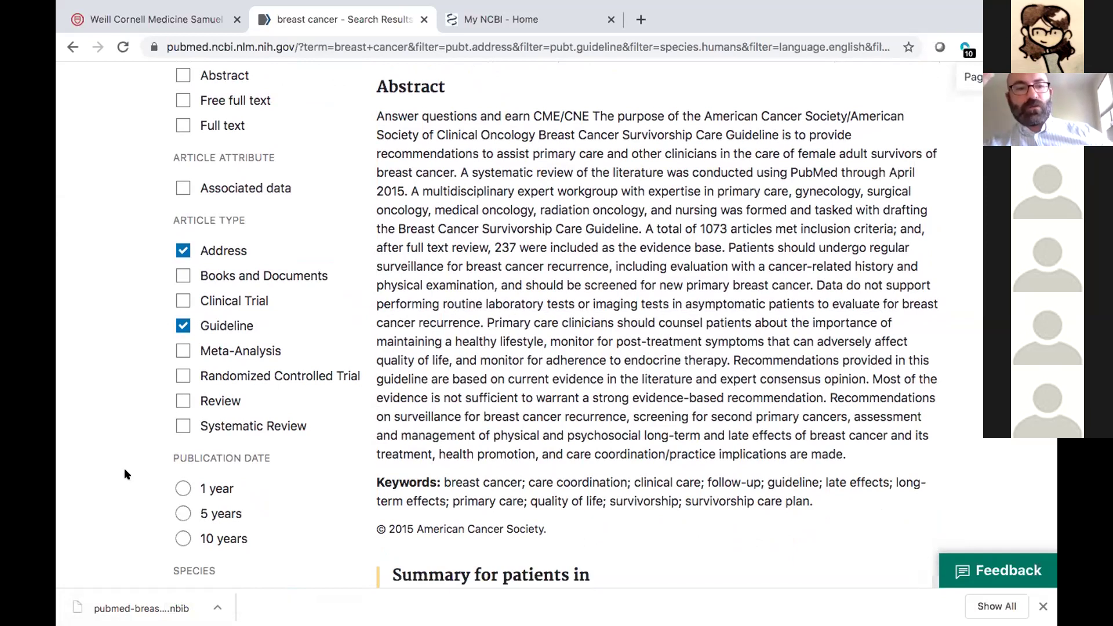
pyautogui.scroll(1, 125, 473)
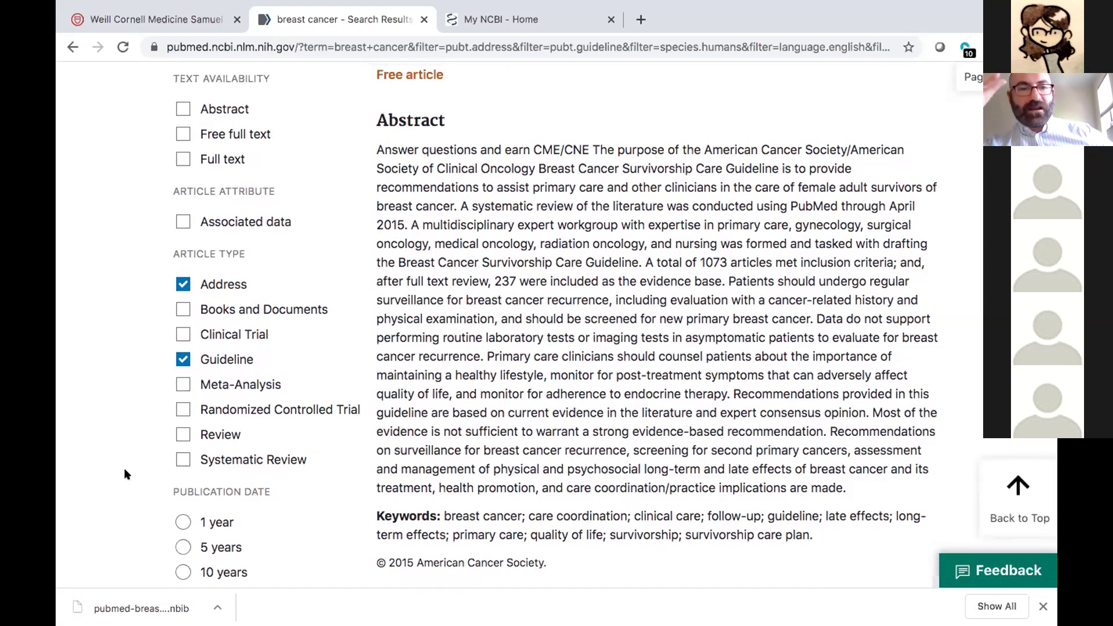
pyautogui.scroll(-1, 126, 474)
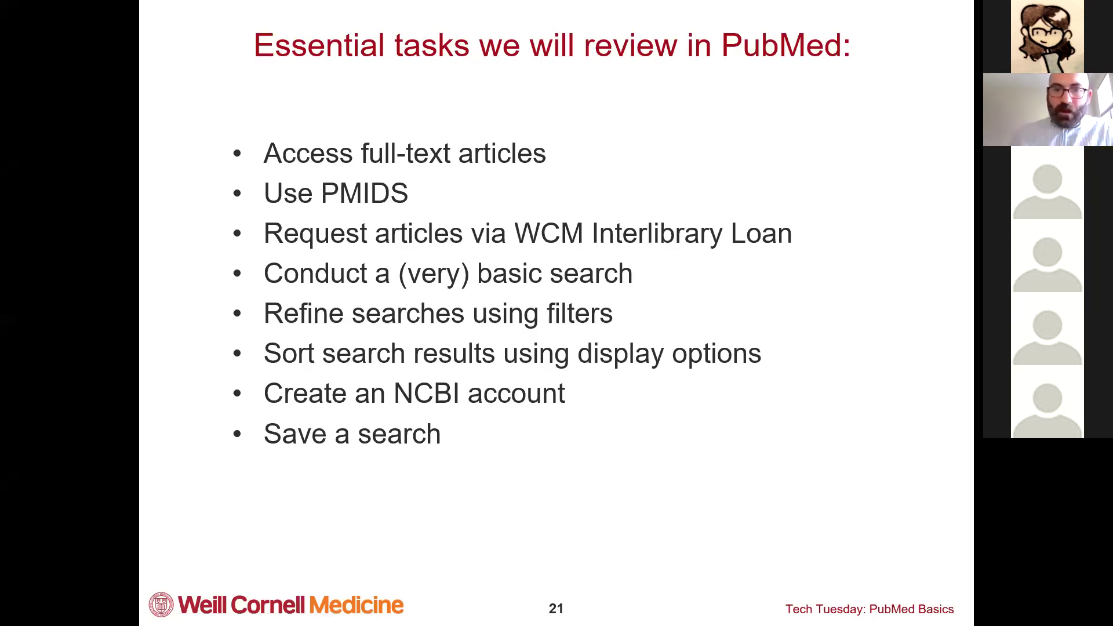
pyautogui.press('Right')
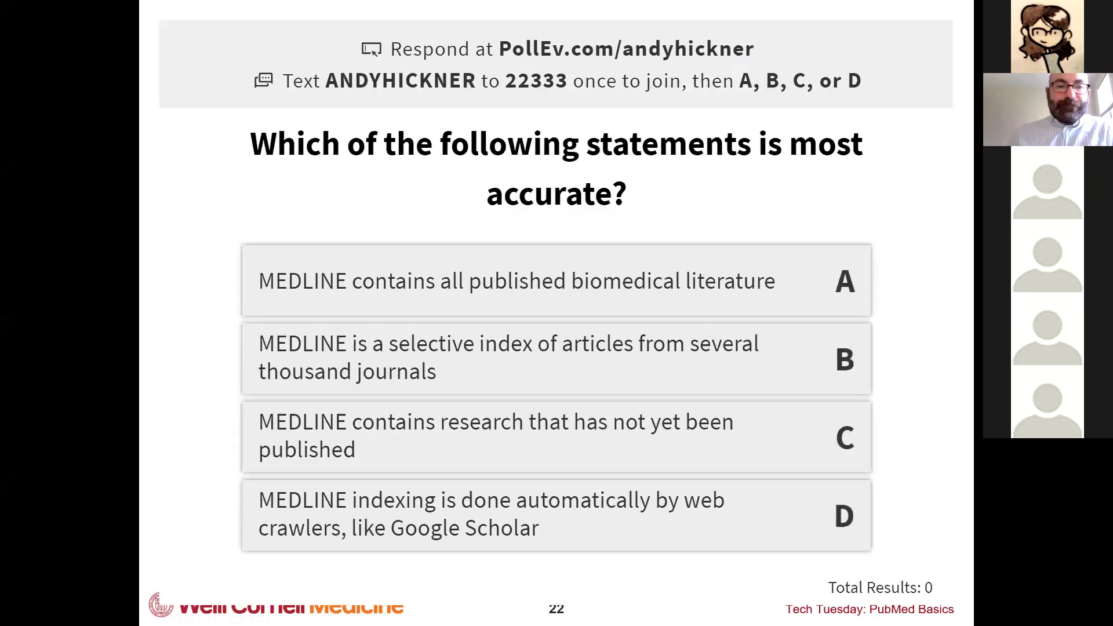
pyautogui.press('Right')
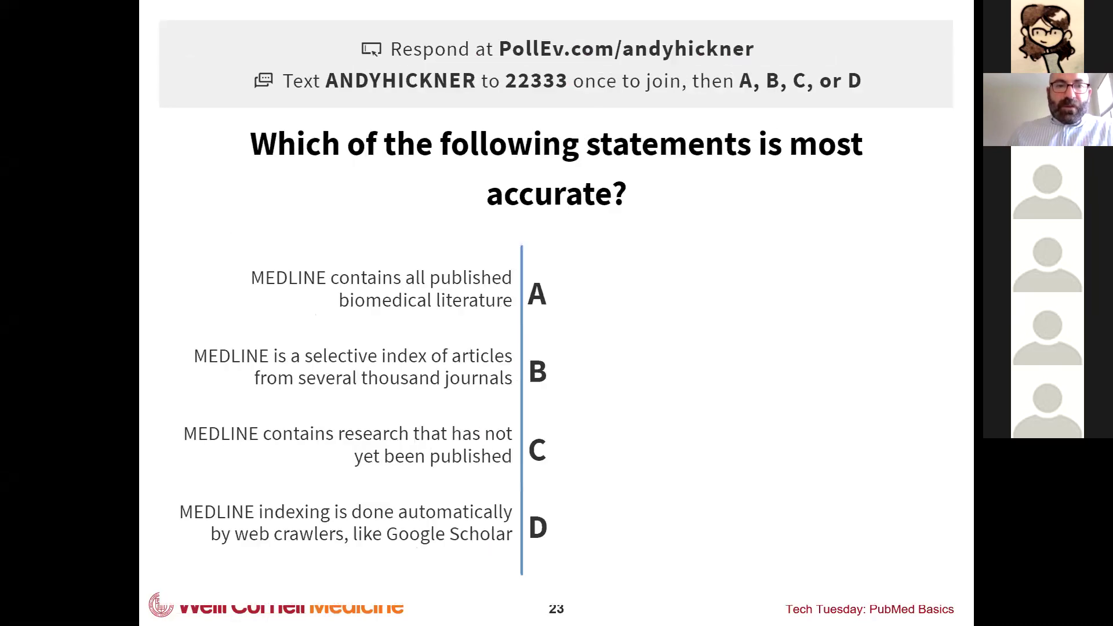
pyautogui.press('Right')
pyautogui.press('Right')
pyautogui.press('Right')
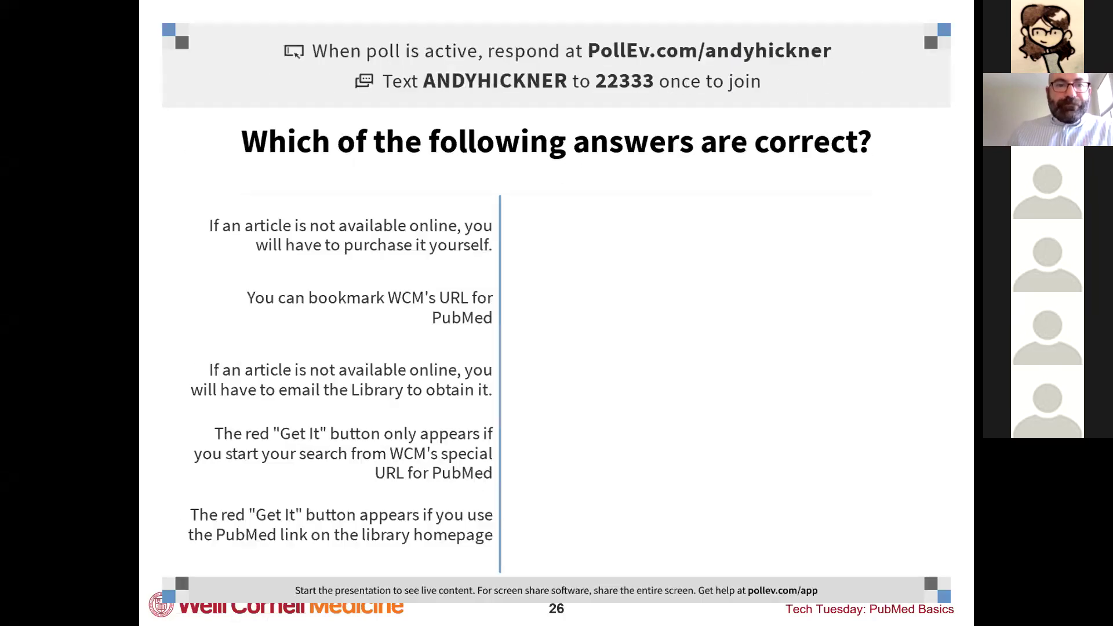
pyautogui.press('Right')
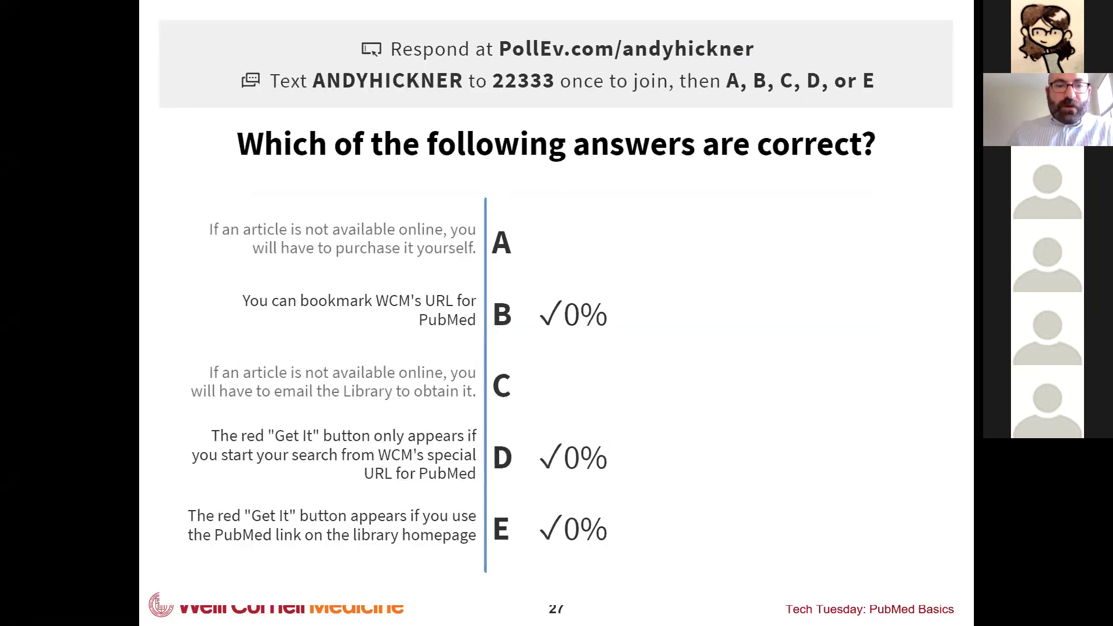
pyautogui.press('Right')
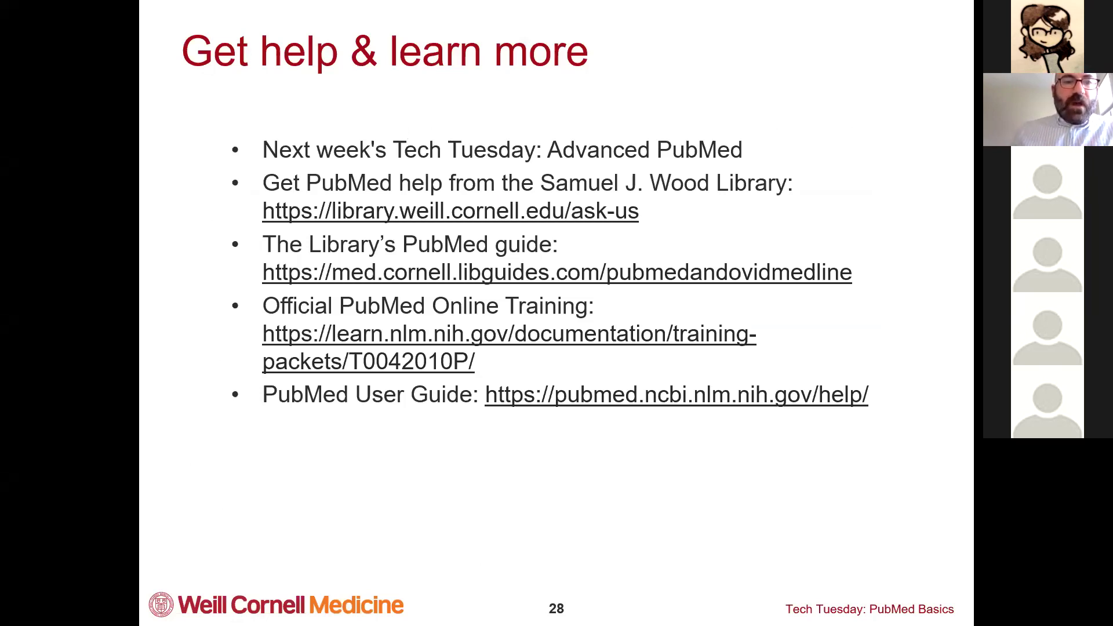